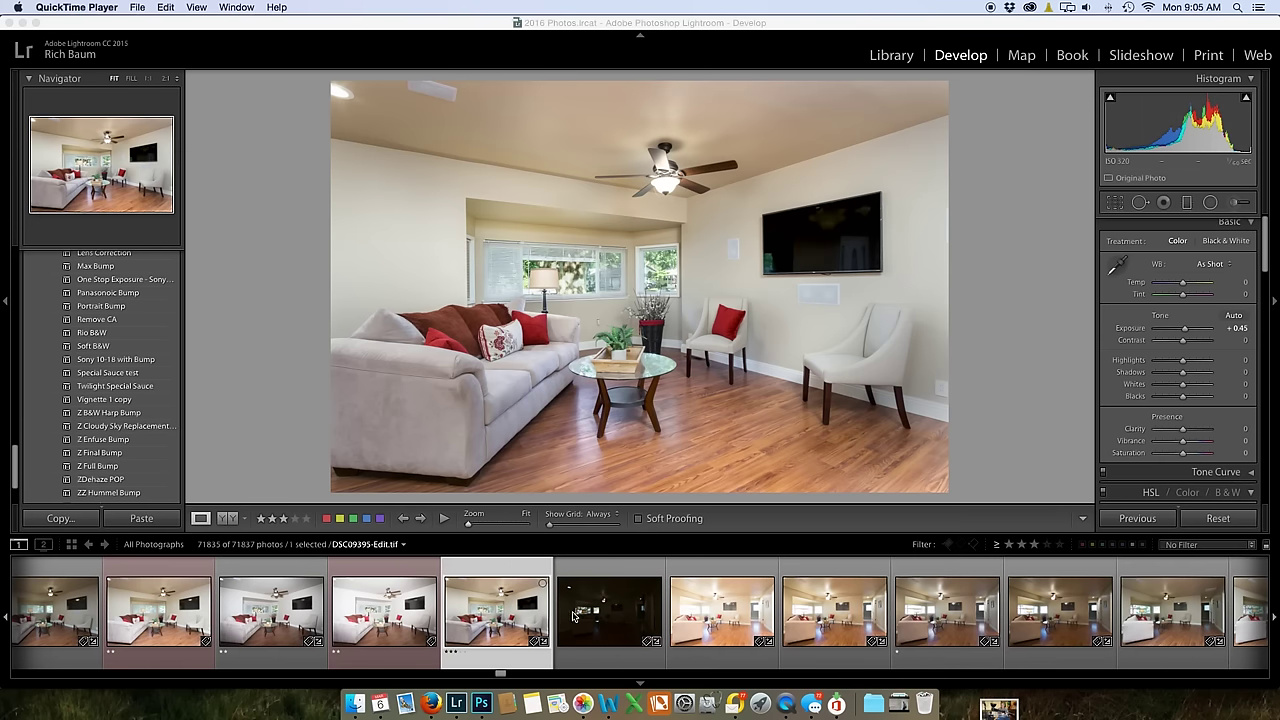
Open DSC09392 and compare it with the other living-room exposures in the Filmstrip.
scroll(573, 616, left, 5)
scroll(573, 616, left, 5)
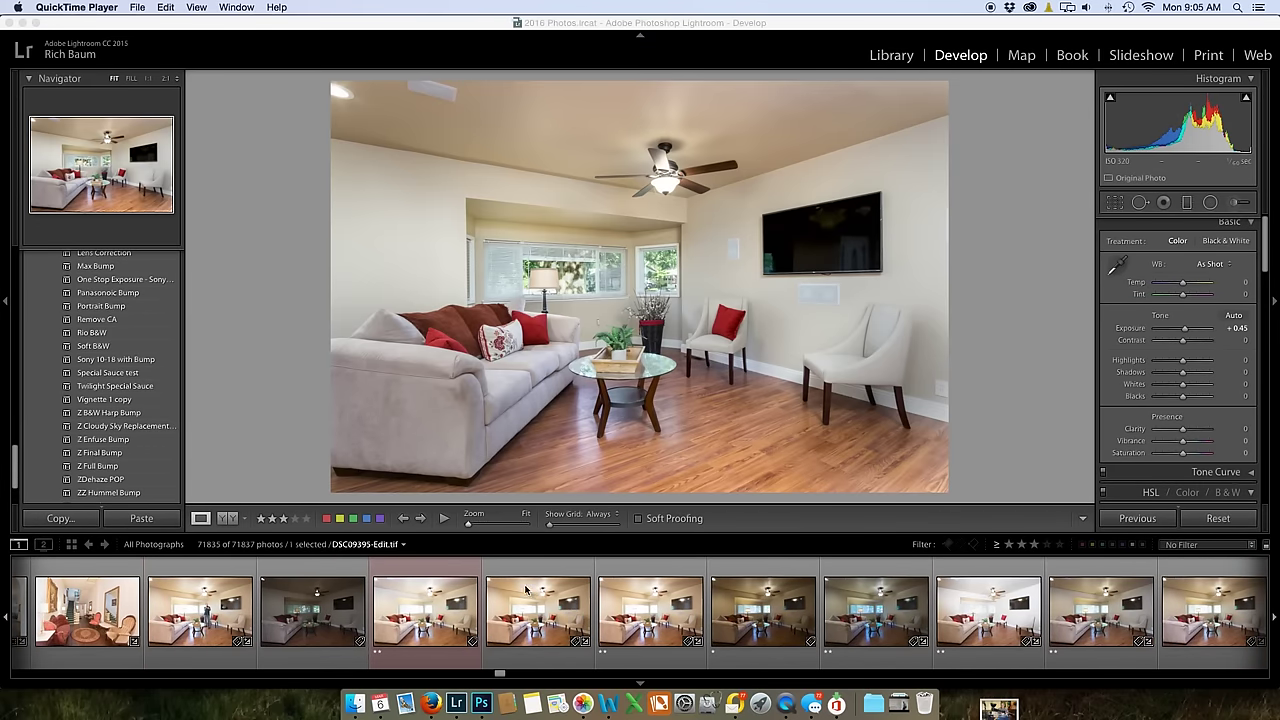
click(407, 612)
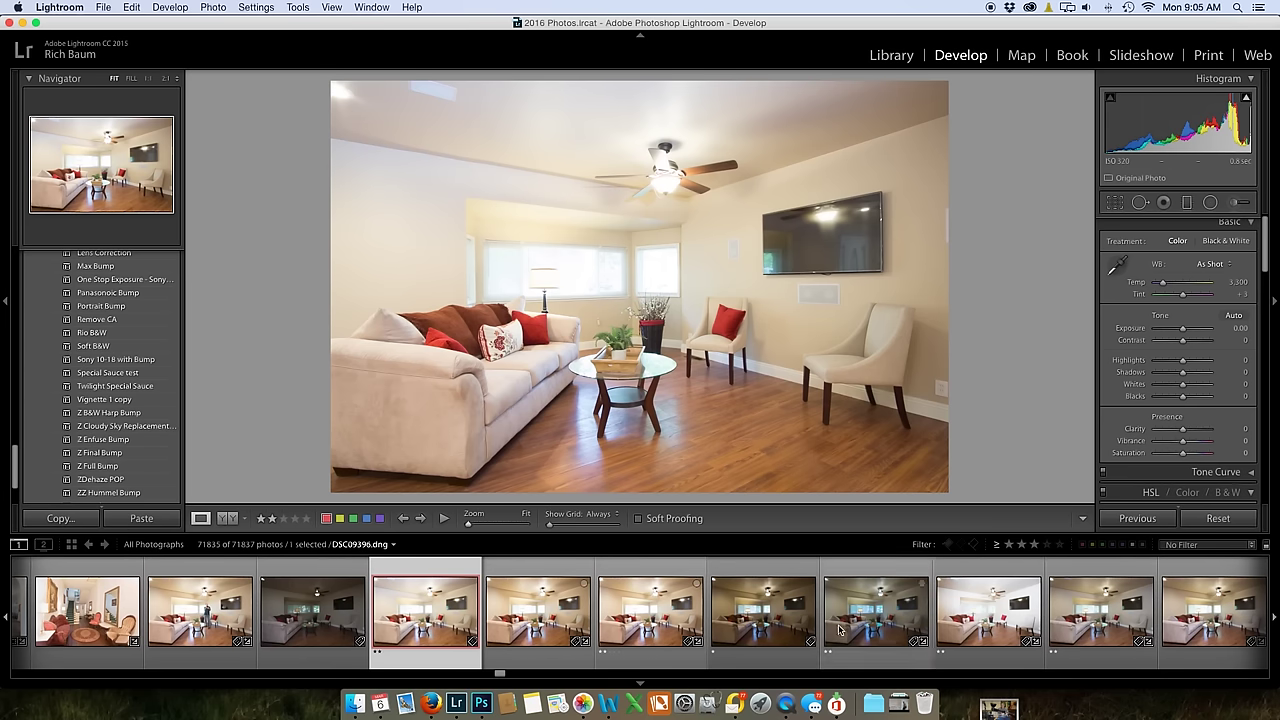
click(657, 618)
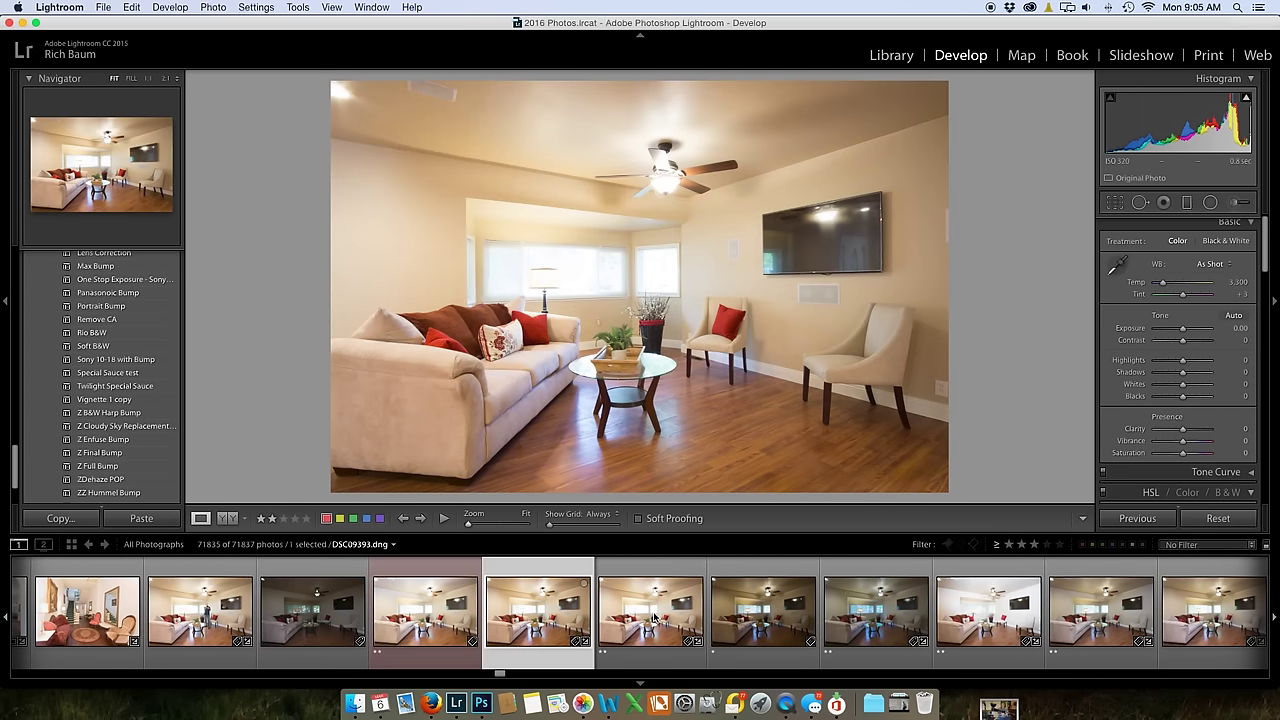
click(750, 618)
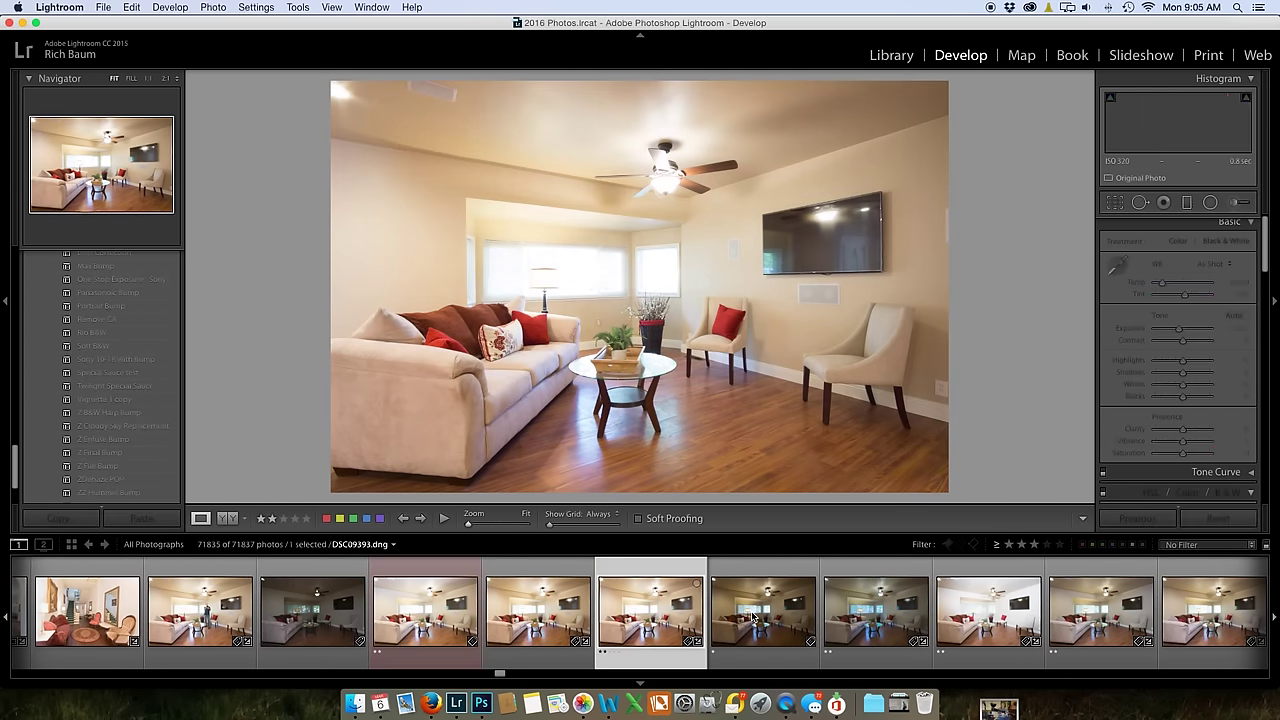
Set DSC09392's Highlights to -100 and Exposure to -0.20.
click(395, 617)
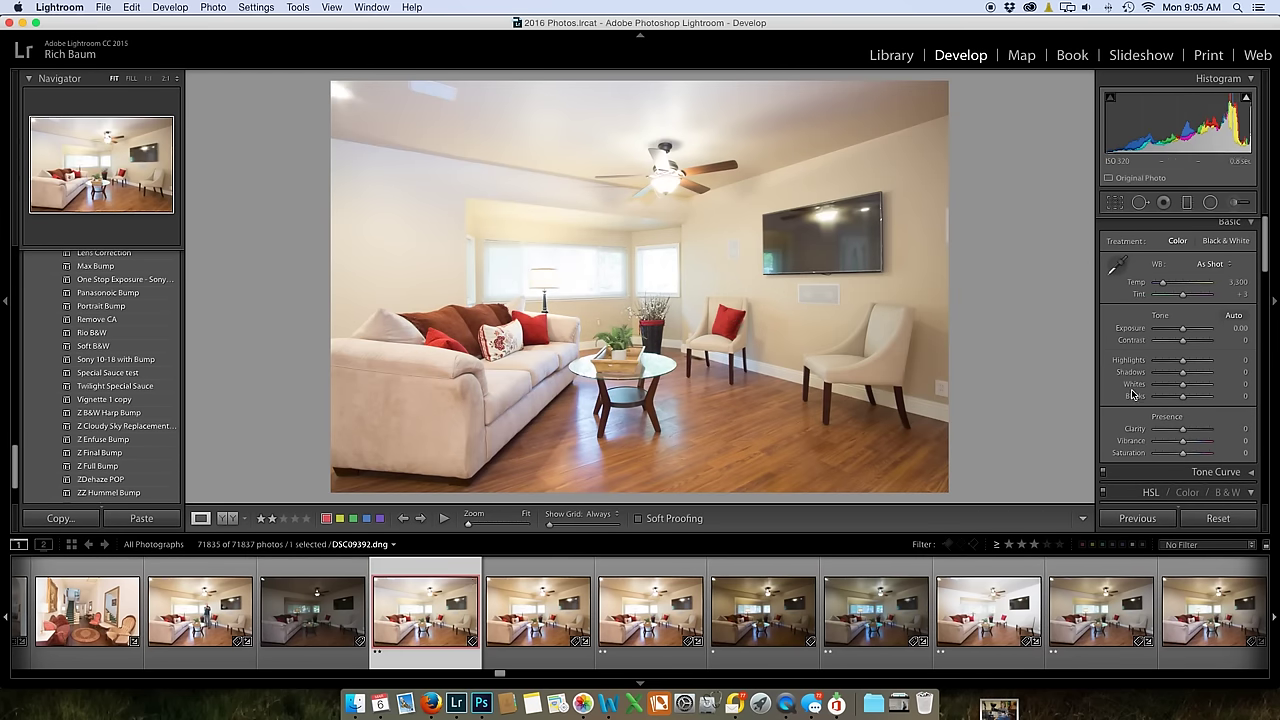
drag(1183, 363, 1181, 335)
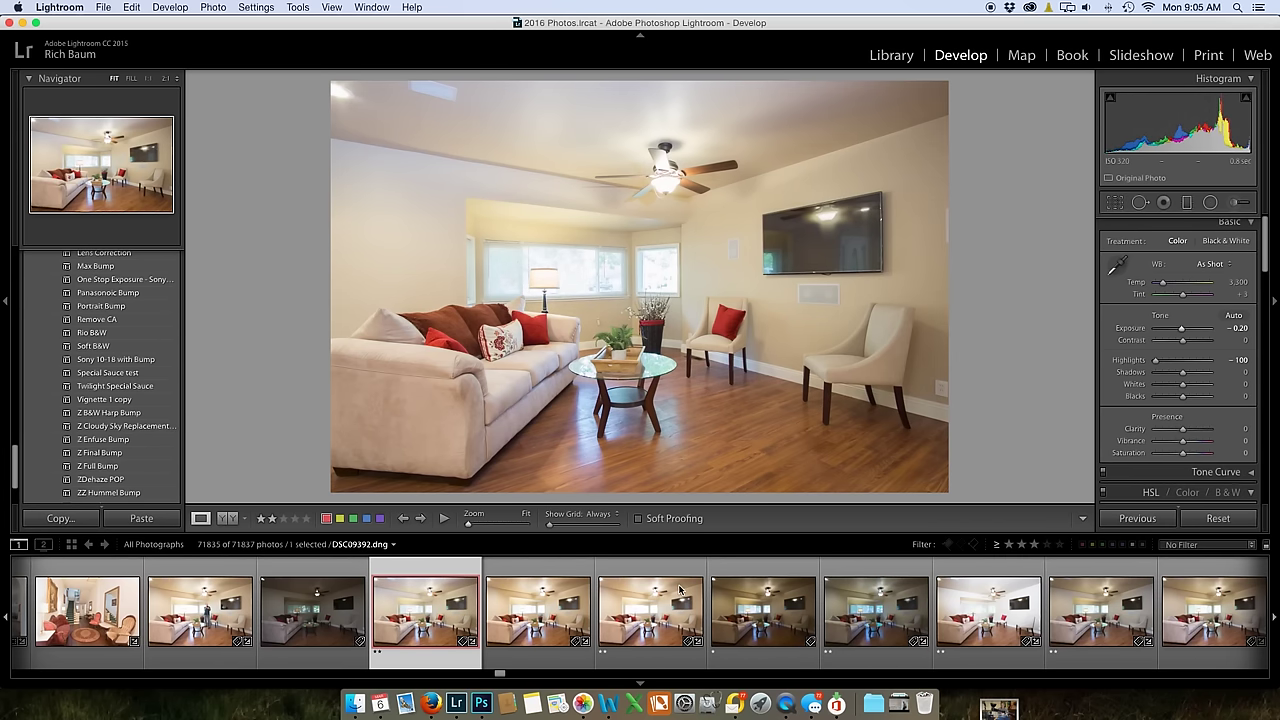
scroll(768, 615, right, 5)
Look through DSC09400 and the brighter DSC09401 exposure.
click(768, 623)
click(866, 623)
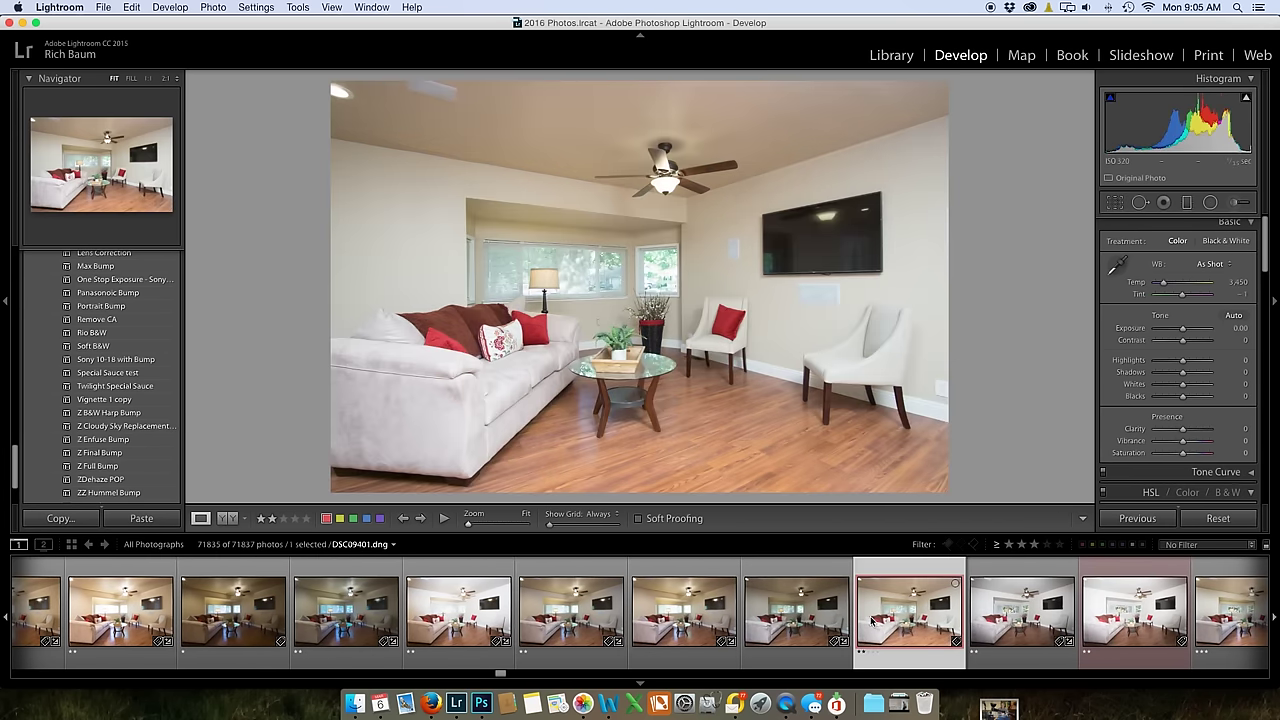
key(Left)
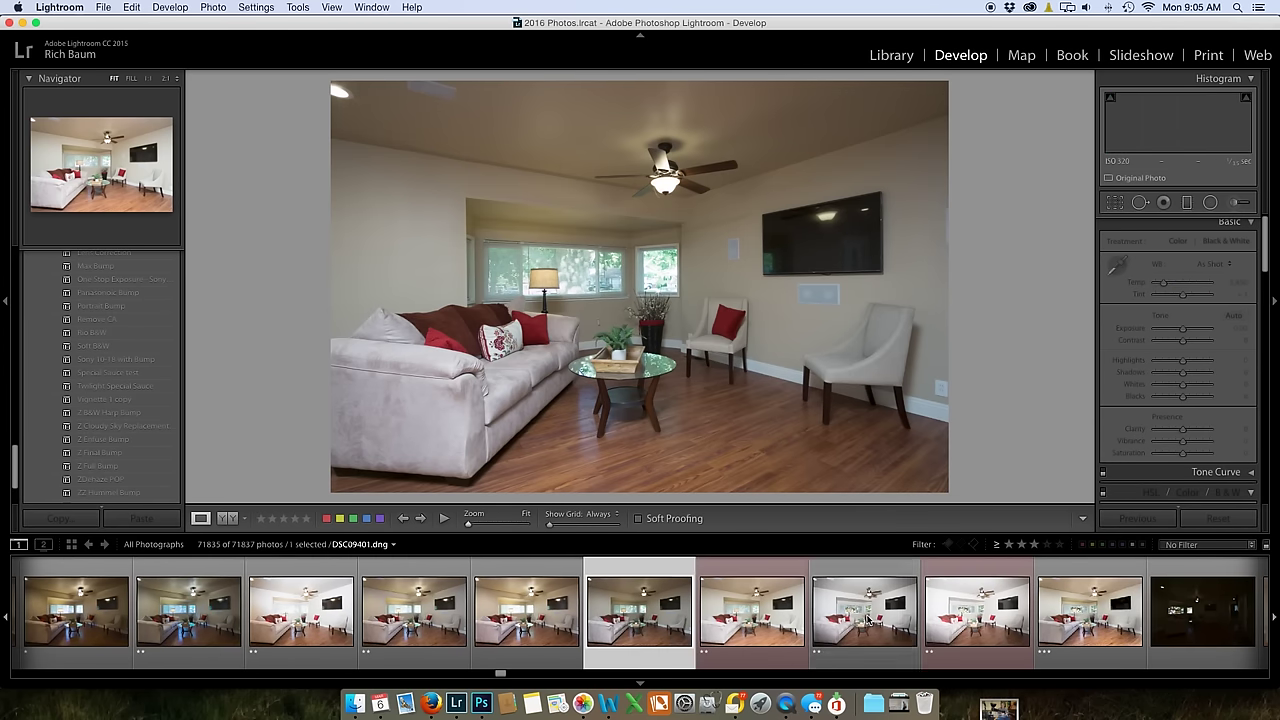
click(752, 630)
scroll(410, 615, down, 5)
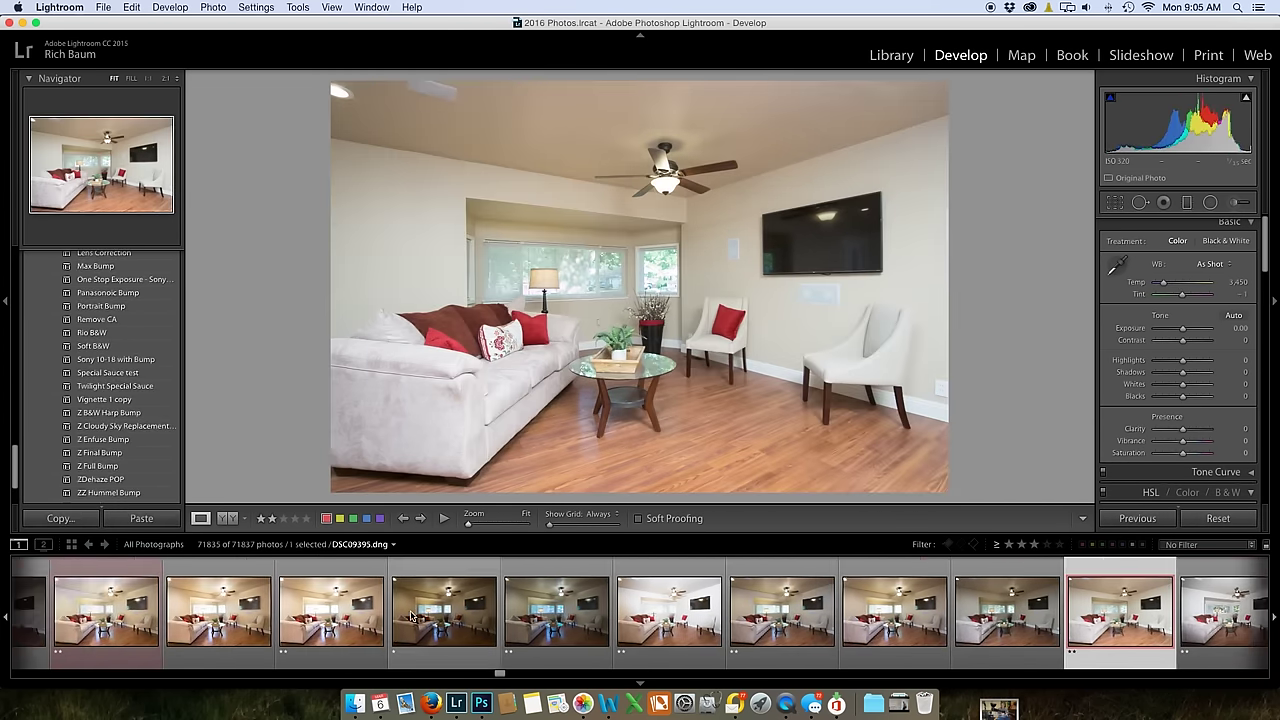
Select DSC09392 together with DSC09401 and flip between the two to compare.
click(270, 610)
super+click(270, 610)
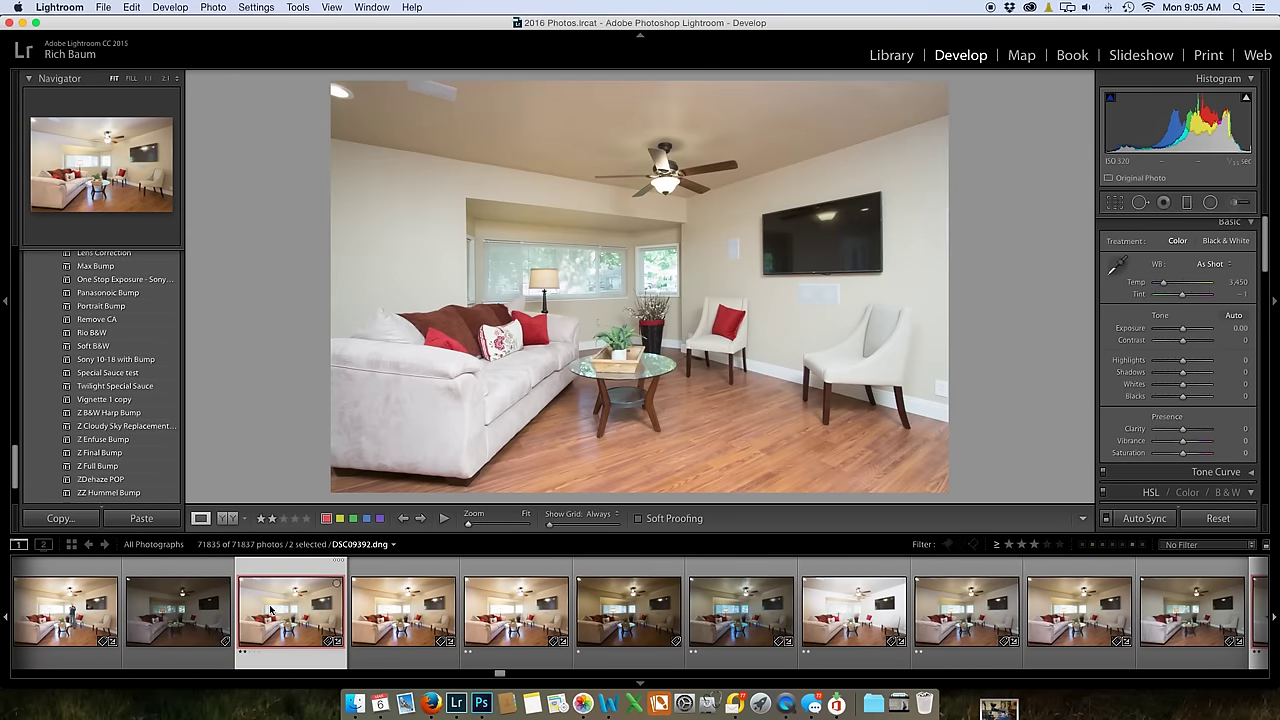
key(super+alt+v)
key(Right)
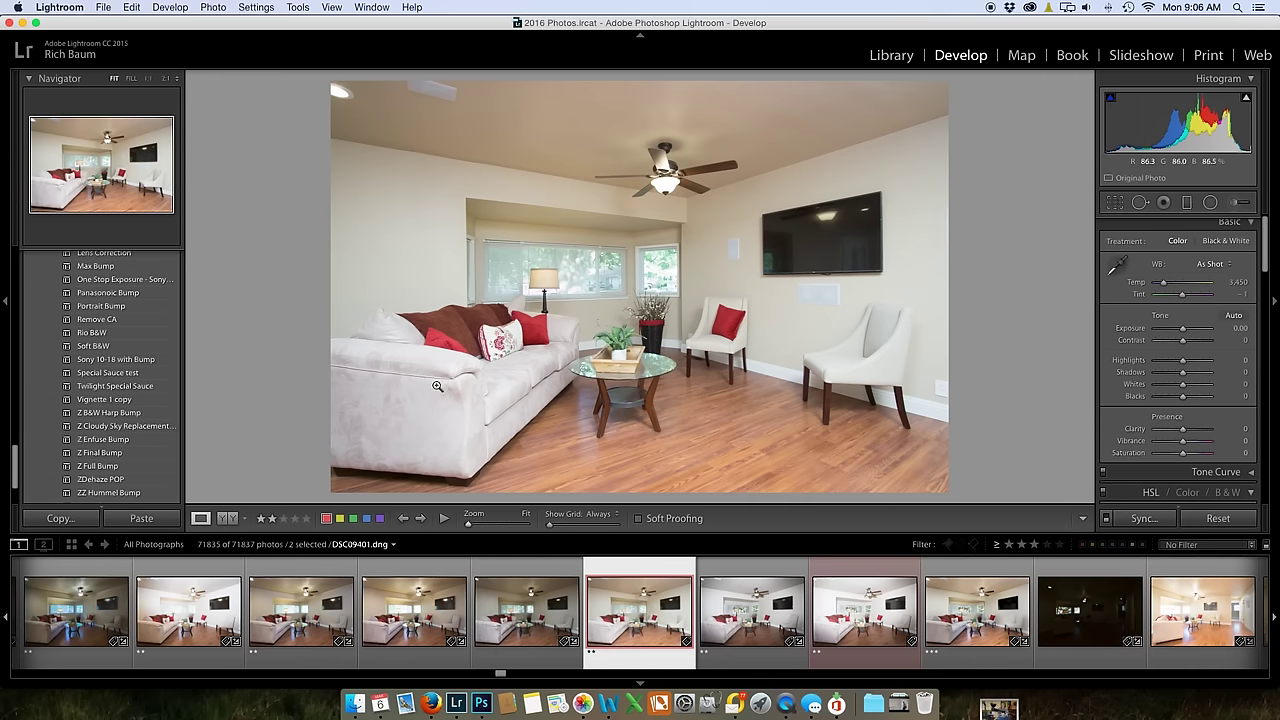
key(Left)
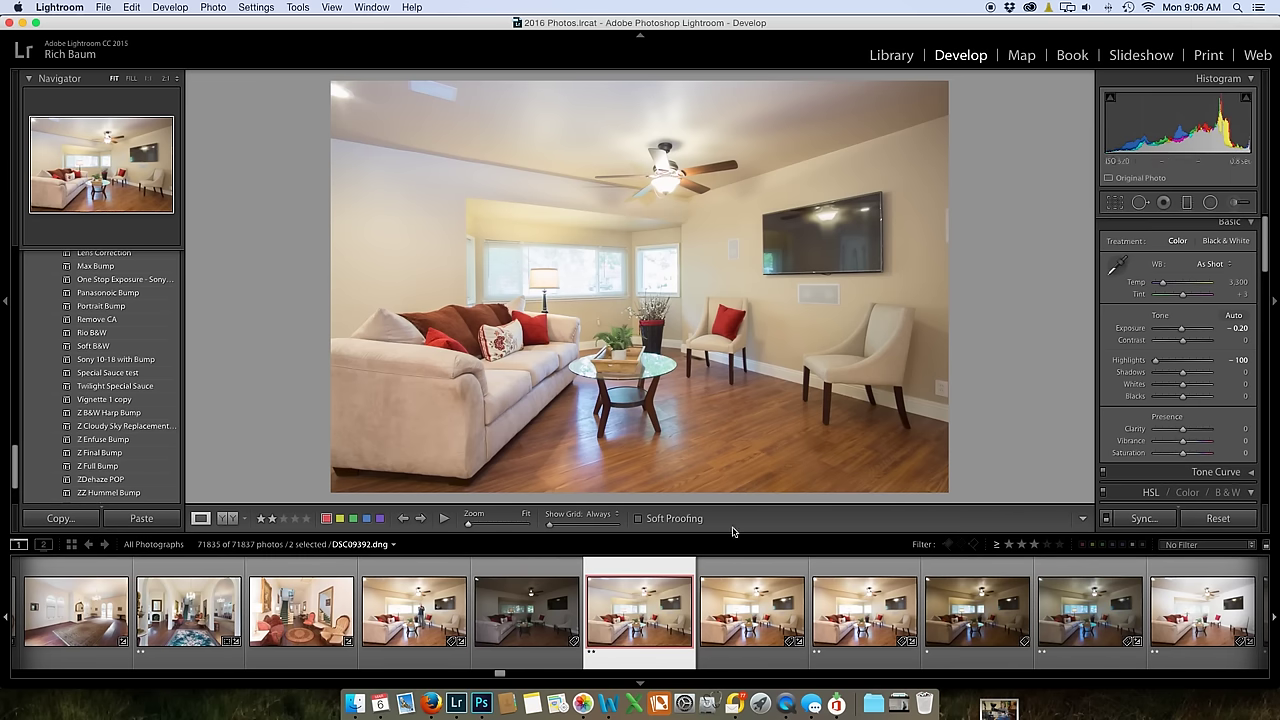
scroll(760, 600, down, 5)
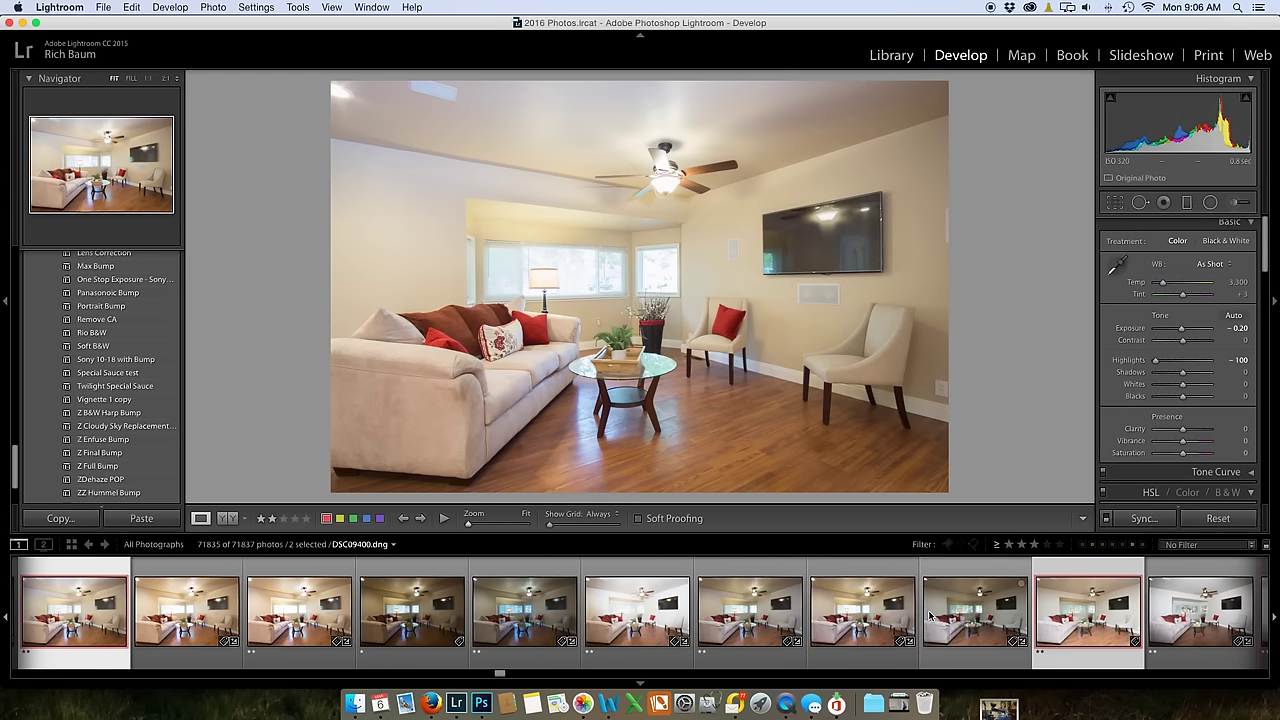
key(Right)
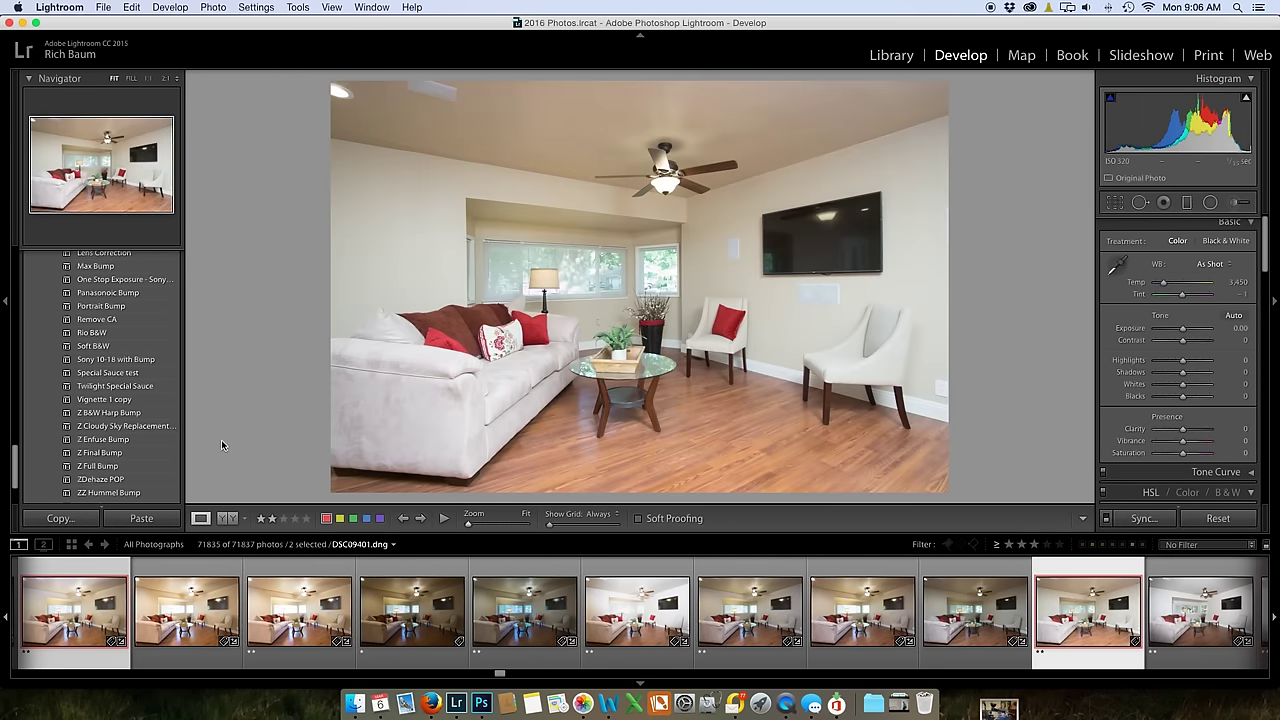
Apply the Z Full Bump preset to DSC09401, then view DSC09402.
click(104, 467)
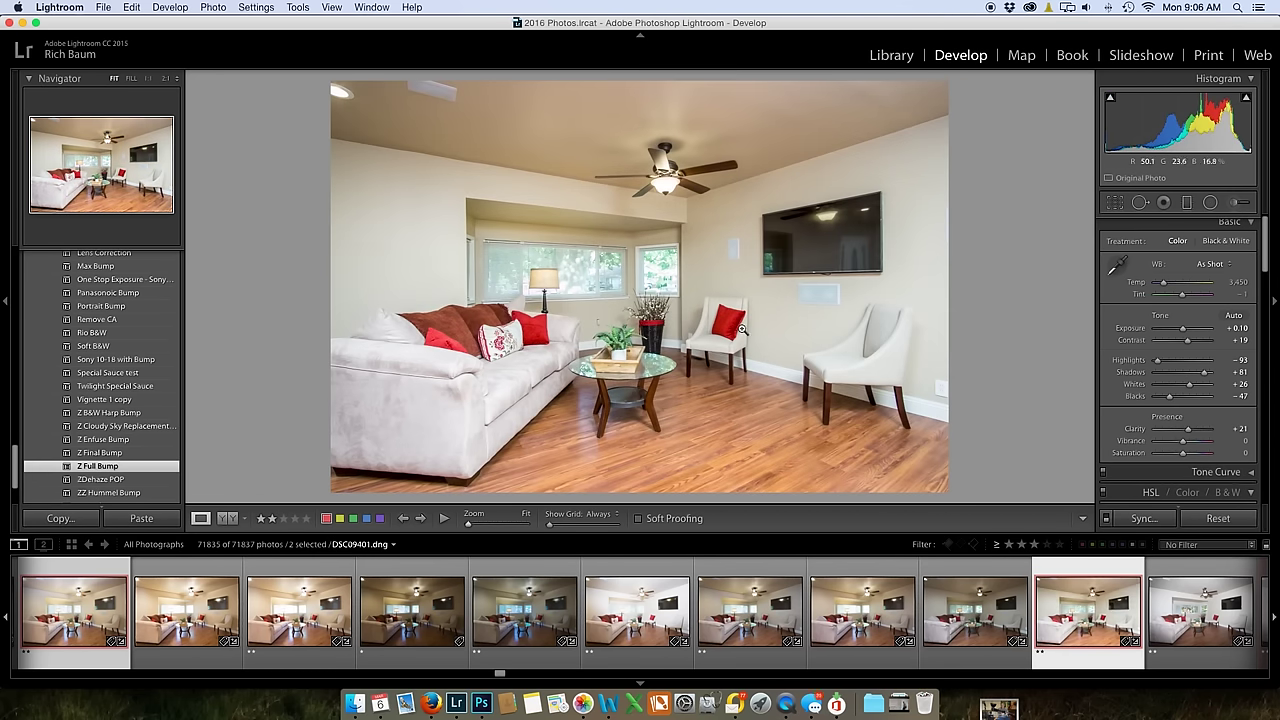
click(1104, 598)
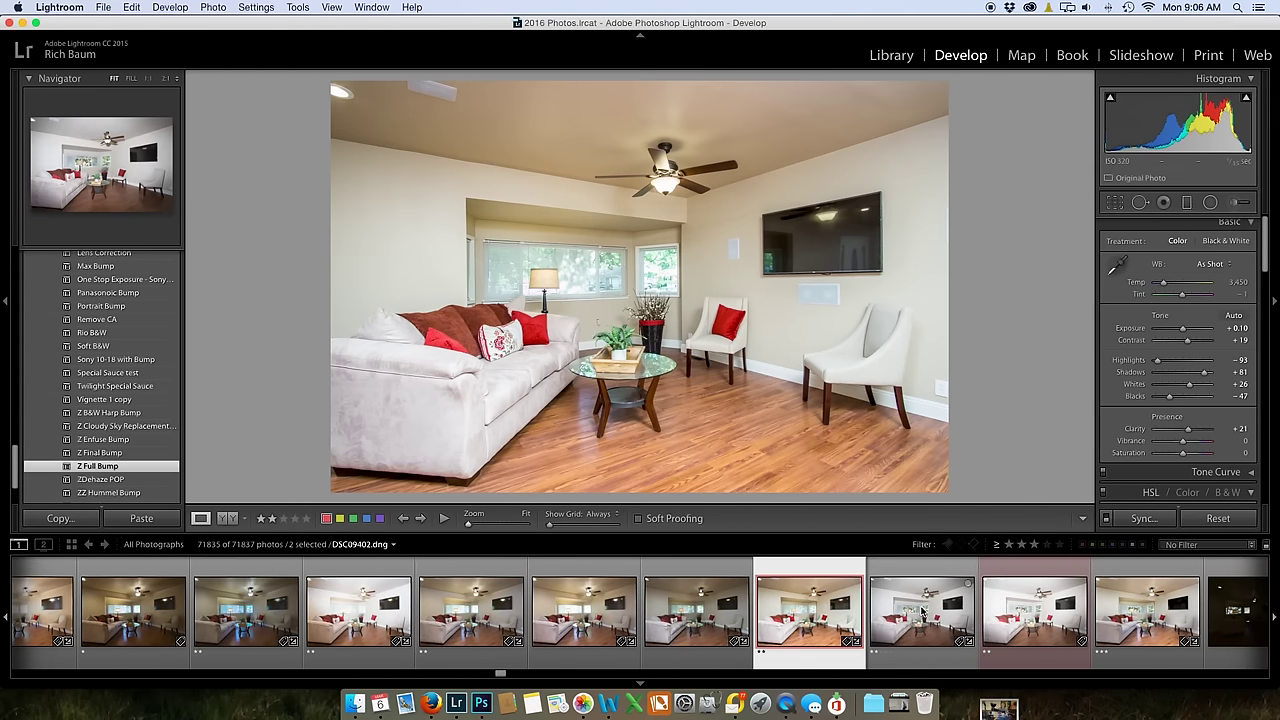
click(922, 612)
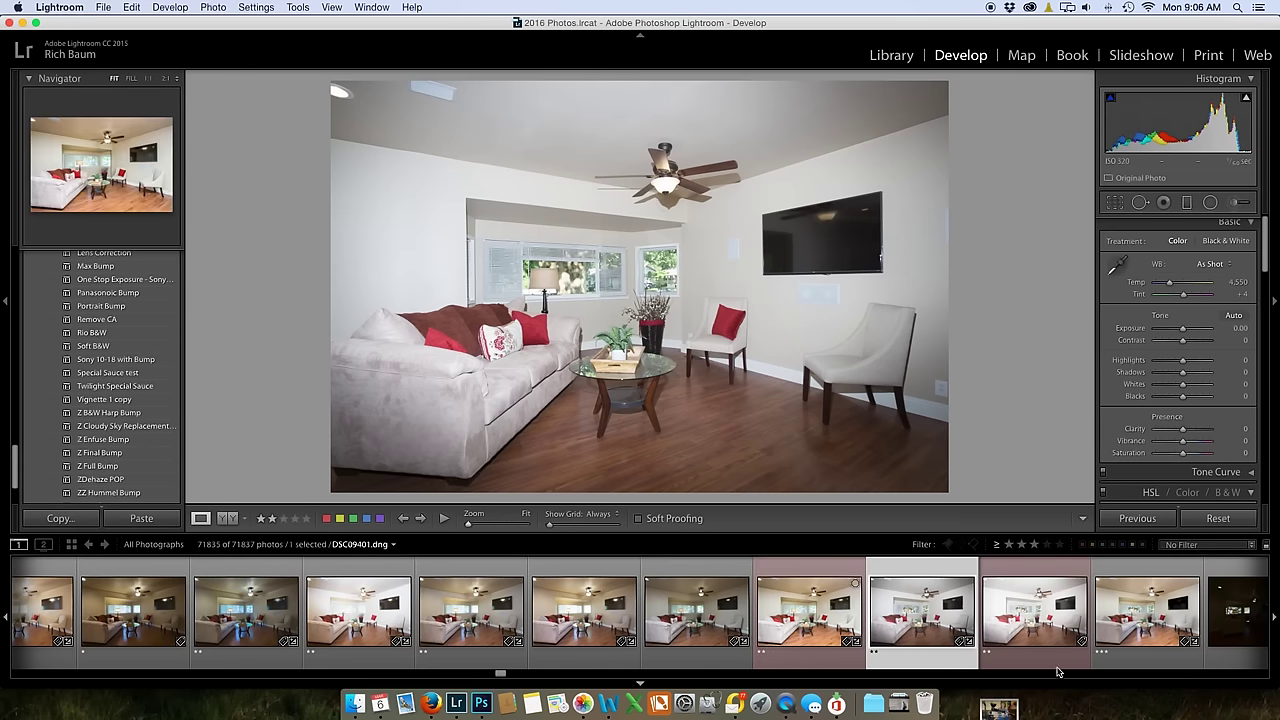
Apply Z Full Bump to DSC09403 and lower its Exposure to -0.45.
click(1040, 630)
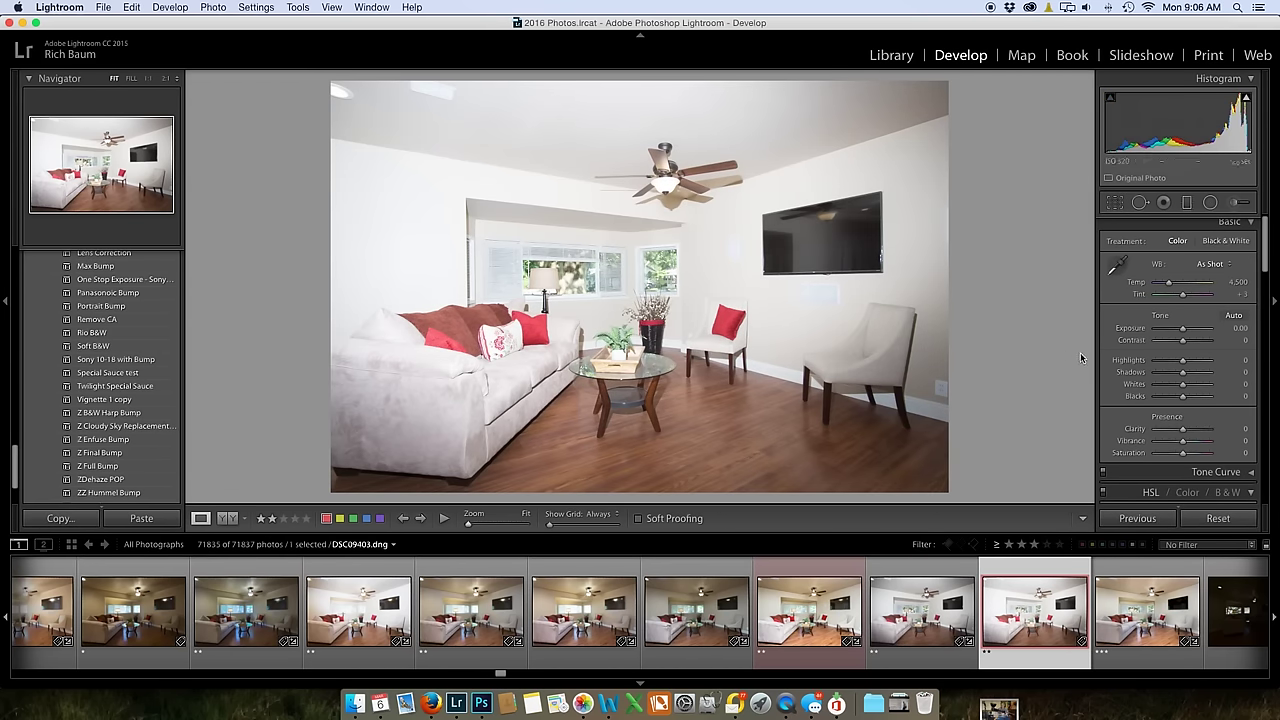
click(100, 466)
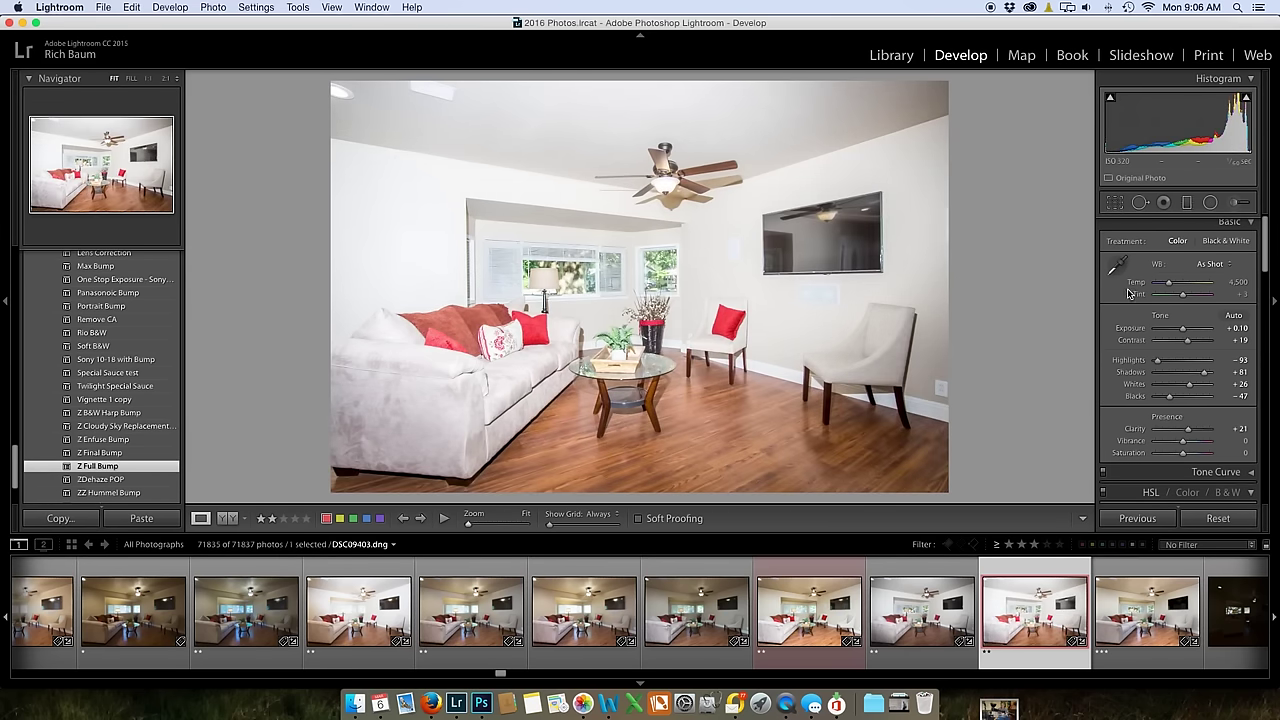
drag(1183, 329, 1180, 329)
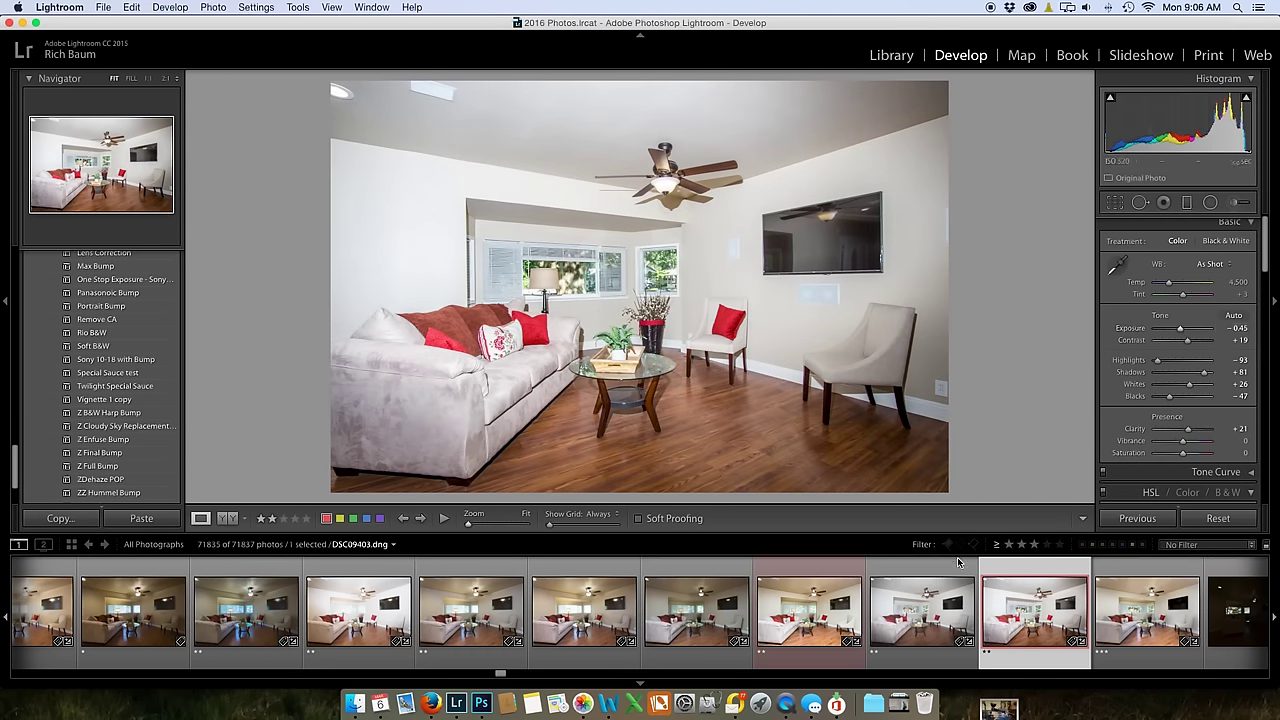
Select the three exposures DSC09392, DSC09401 and DSC09403 in the Filmstrip.
super+click(787, 611)
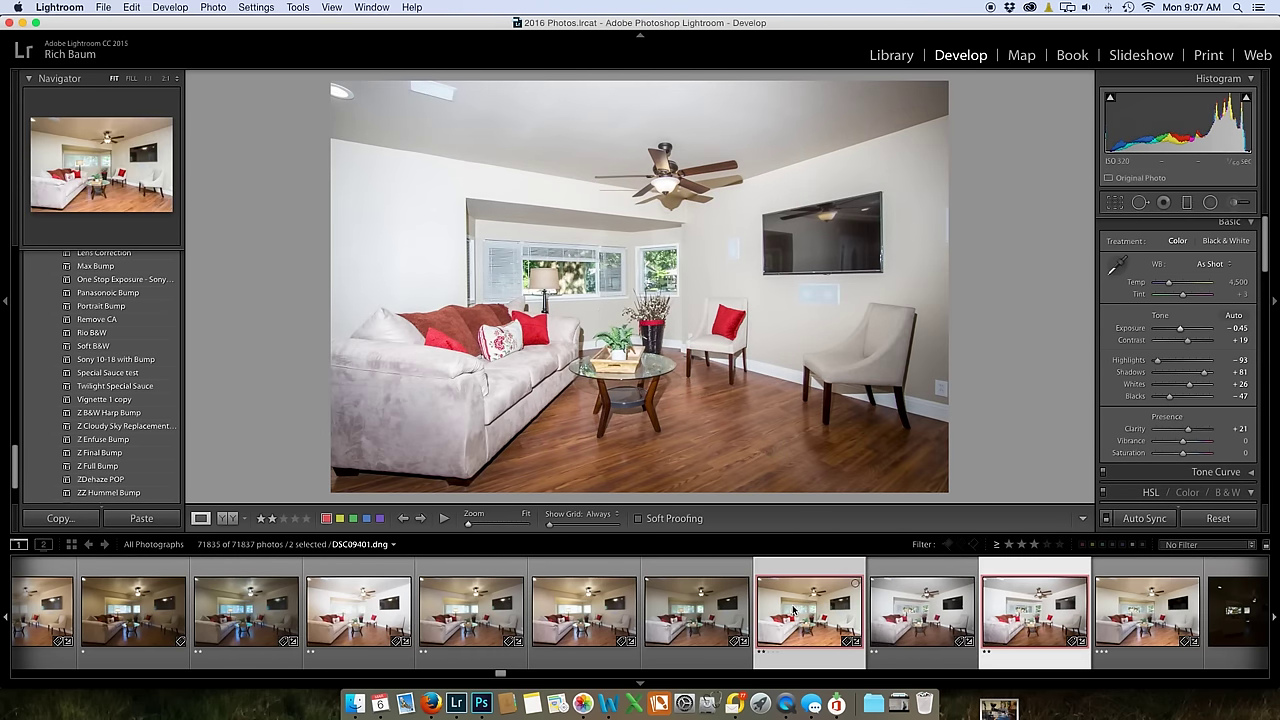
scroll(700, 605, down, 3)
scroll(642, 600, up, 2)
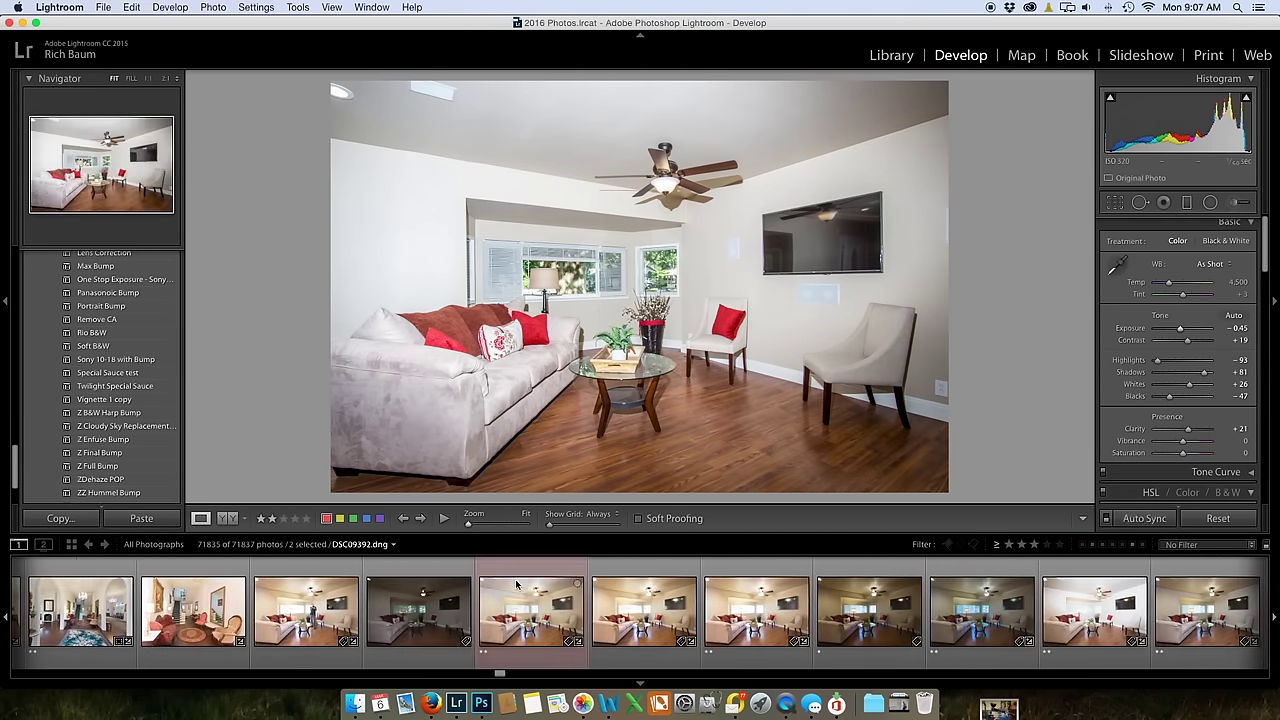
super+click(531, 611)
Open the three selected exposures as layers in one Photoshop document.
right_click(543, 283)
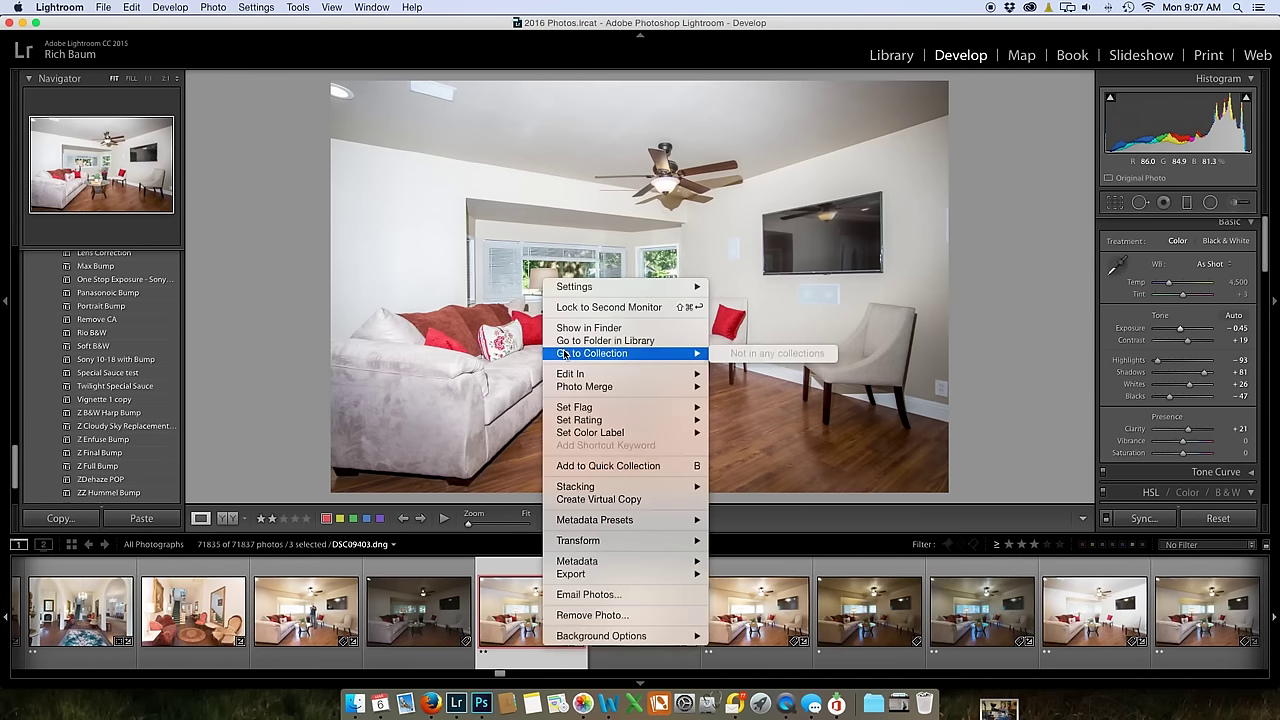
mouse_move(570, 374)
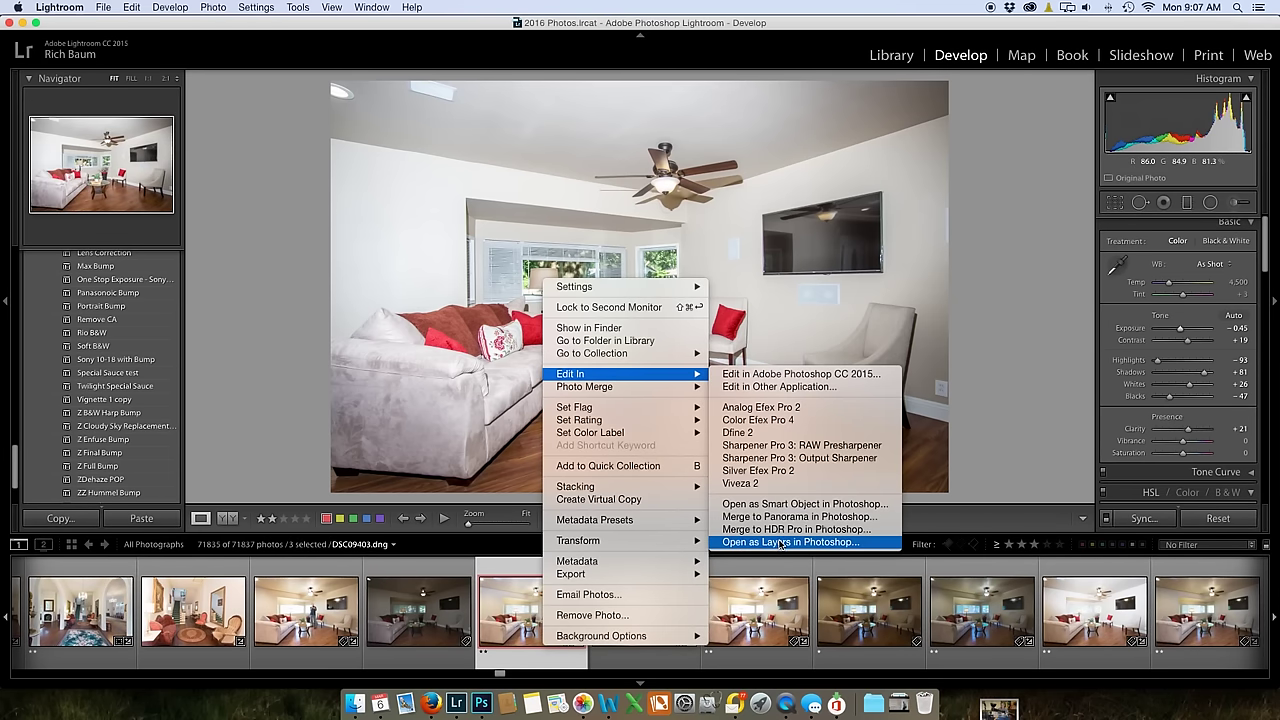
click(782, 530)
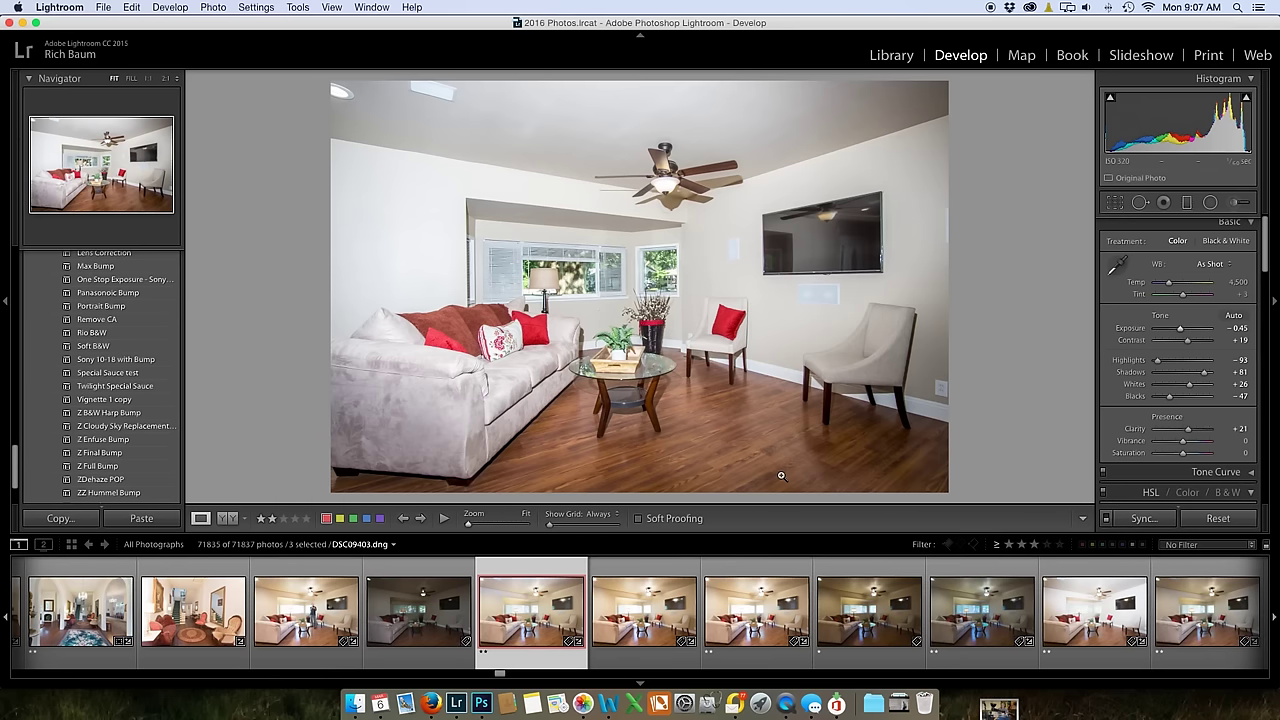
key(super+Tab)
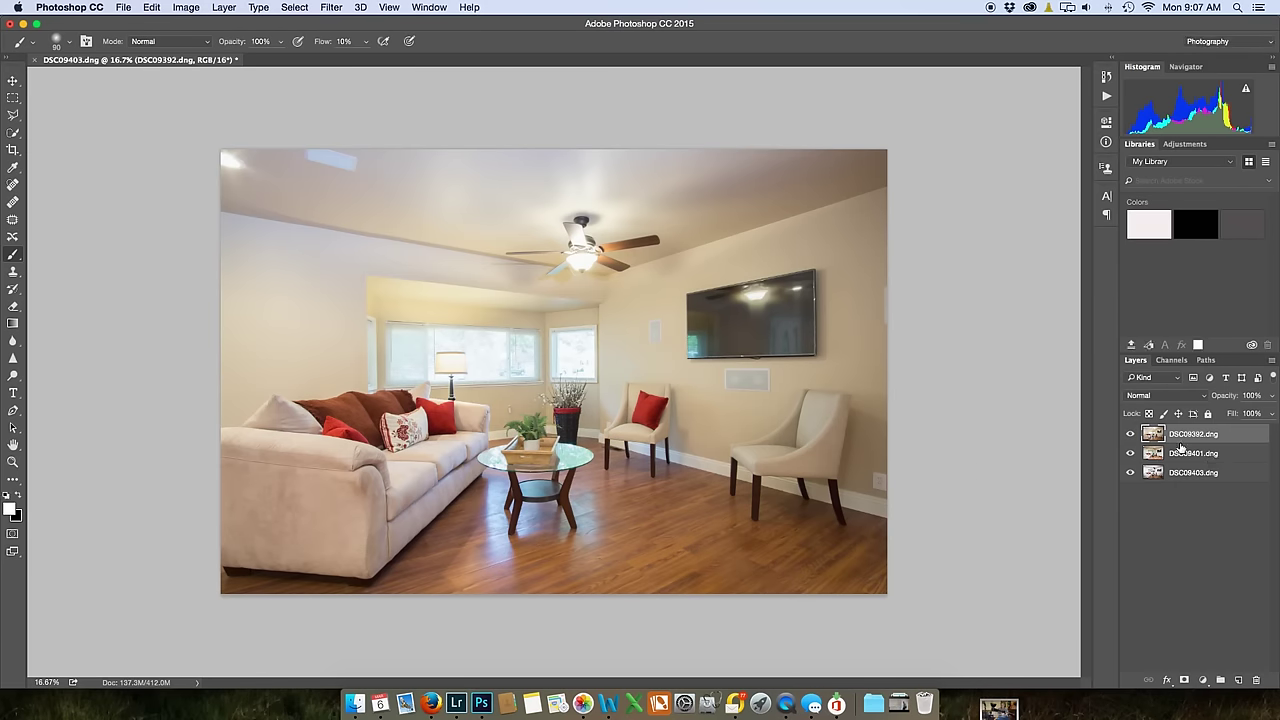
Select all three exposure layers and auto-align them with Auto projection.
shift+click(1185, 456)
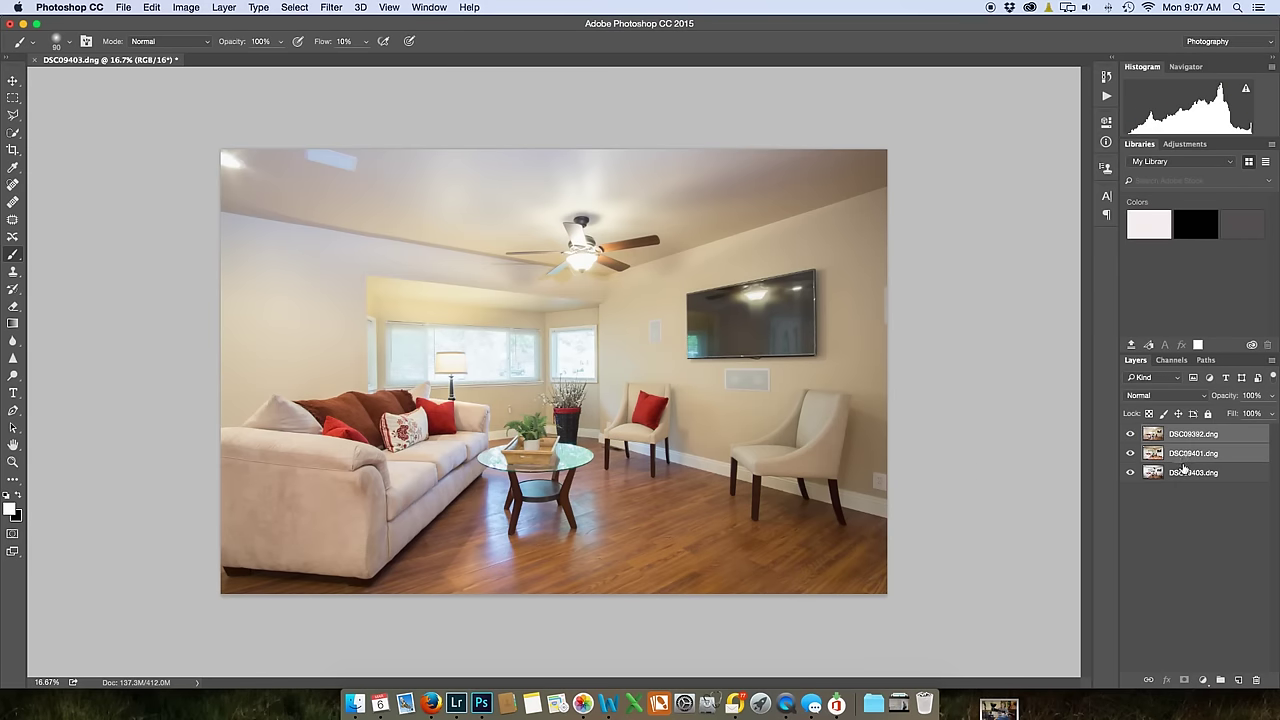
shift+click(1183, 471)
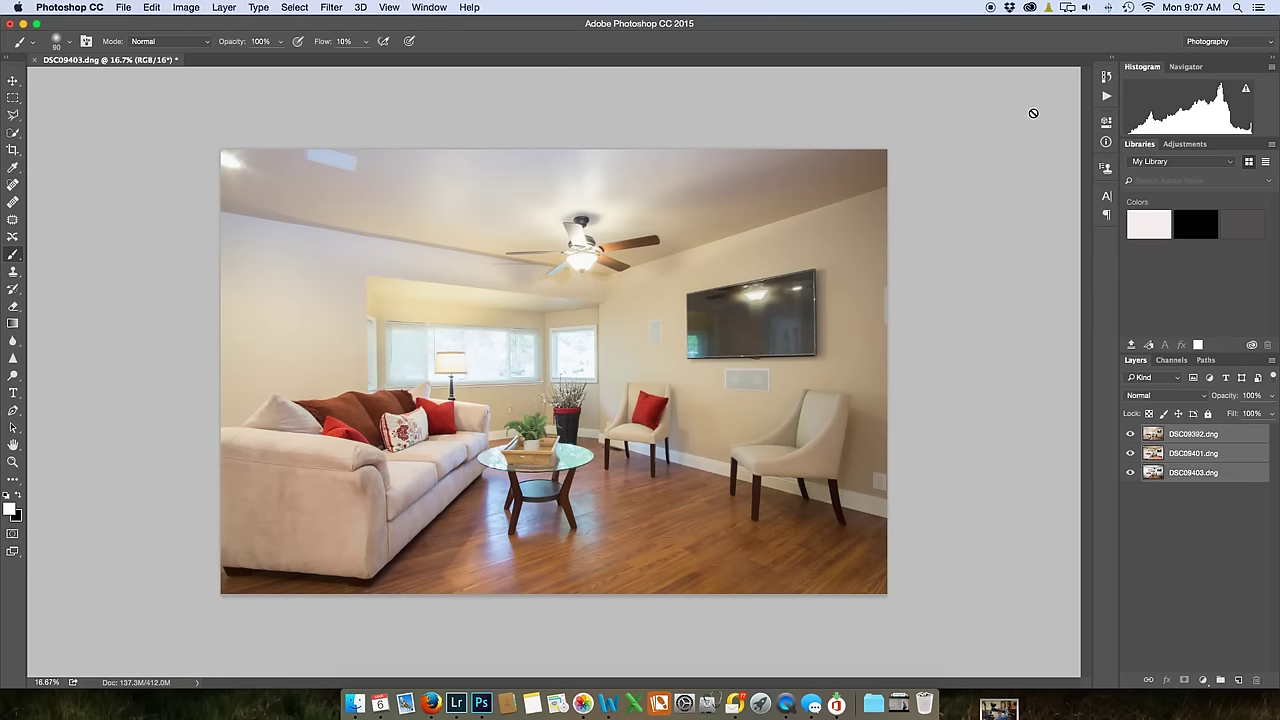
click(154, 7)
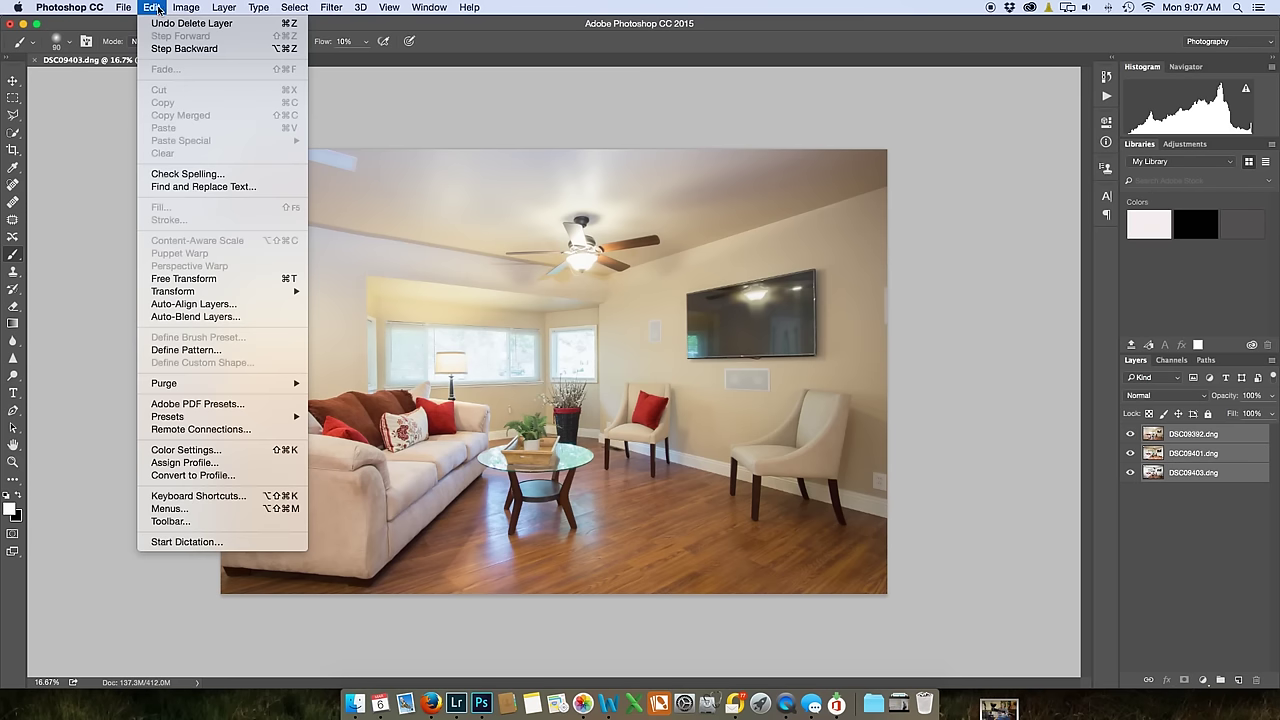
click(196, 306)
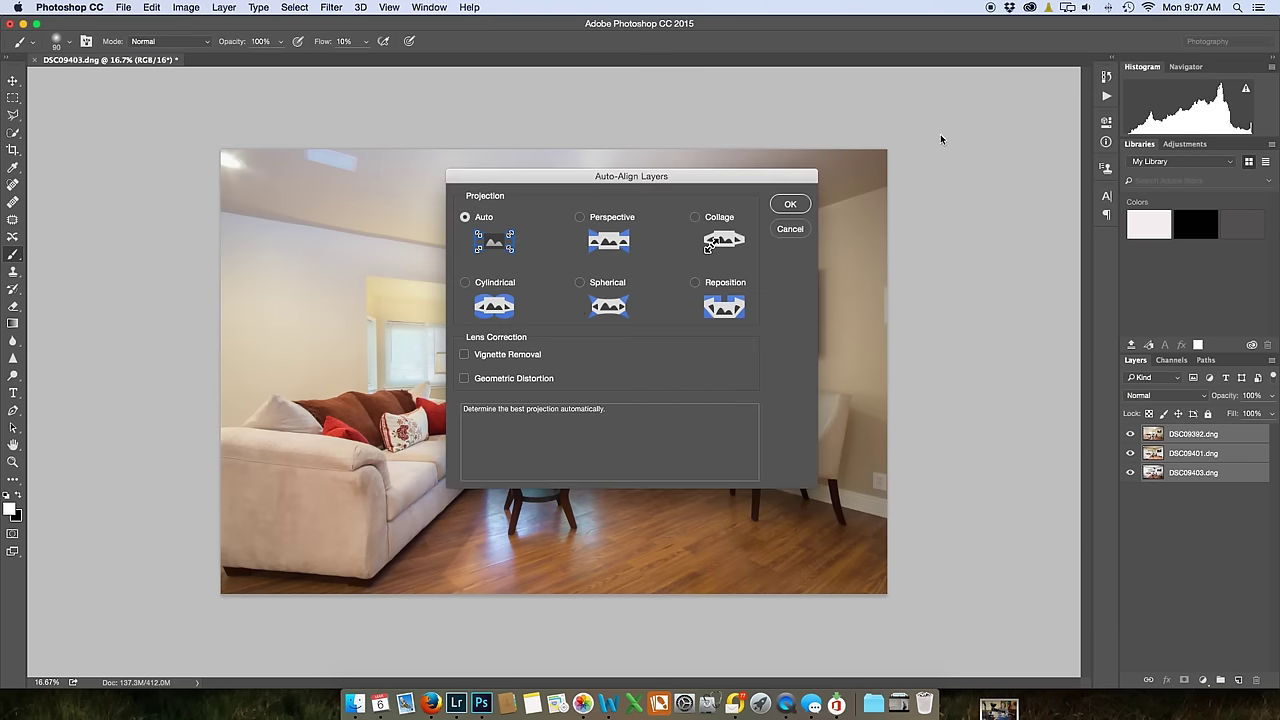
click(790, 204)
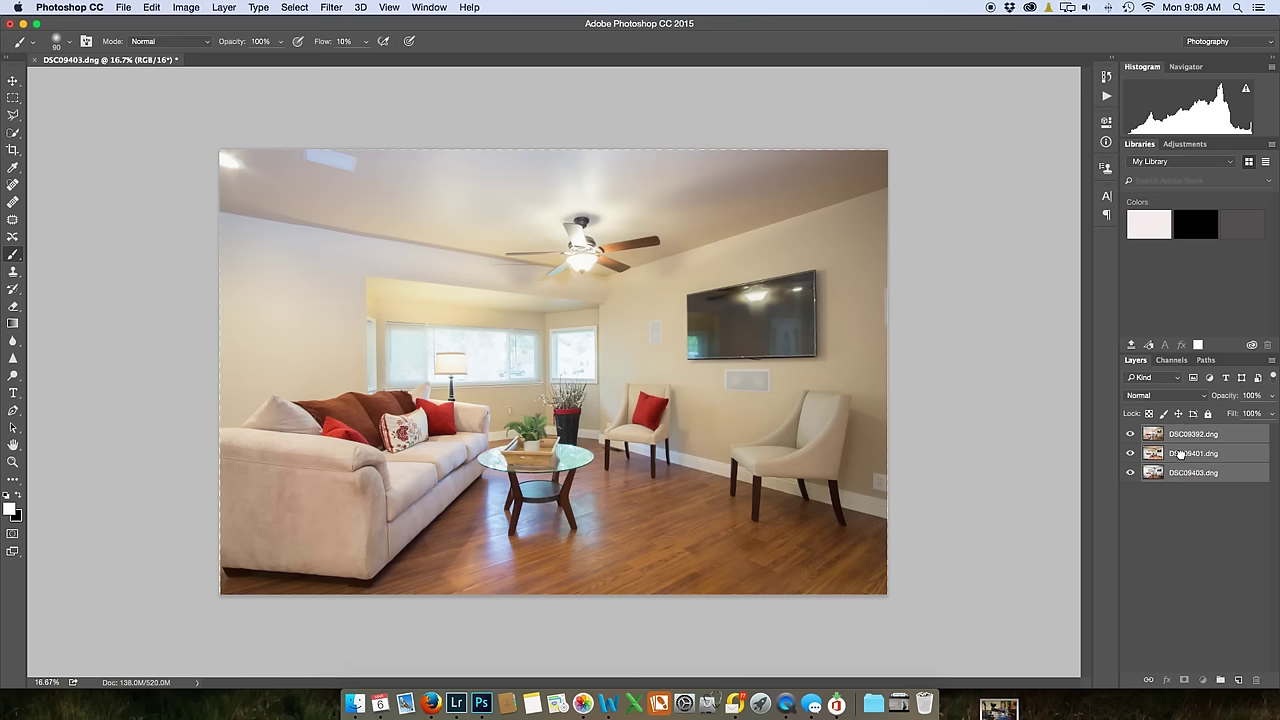
Move DSC09403 to the top and hide it, then give DSC09392 a black hide-all mask.
click(1185, 475)
drag(1185, 475, 1183, 432)
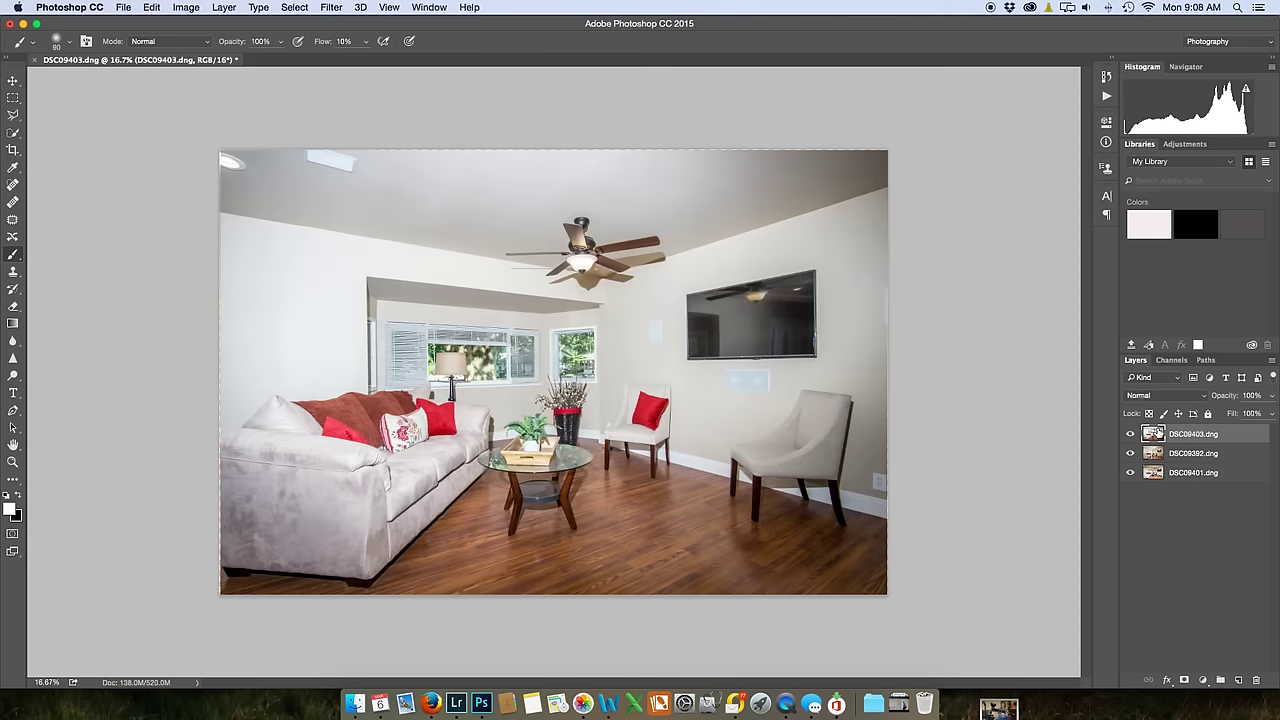
click(1131, 434)
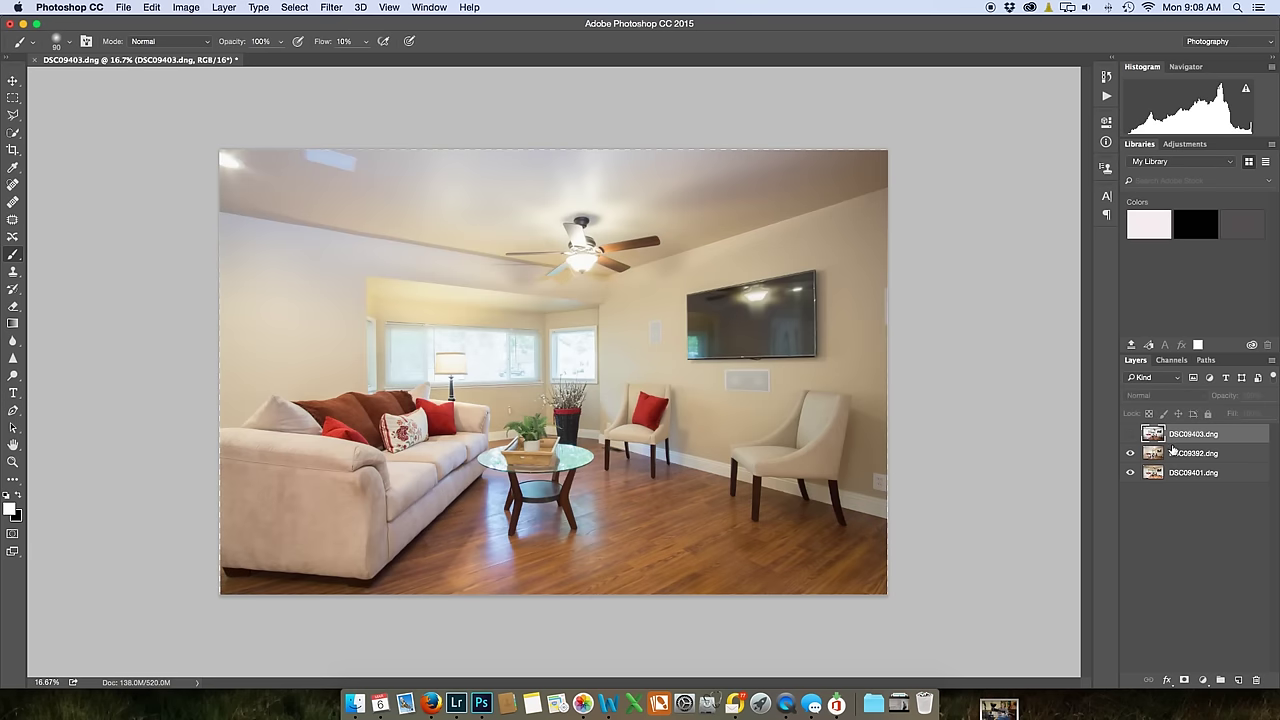
click(1178, 455)
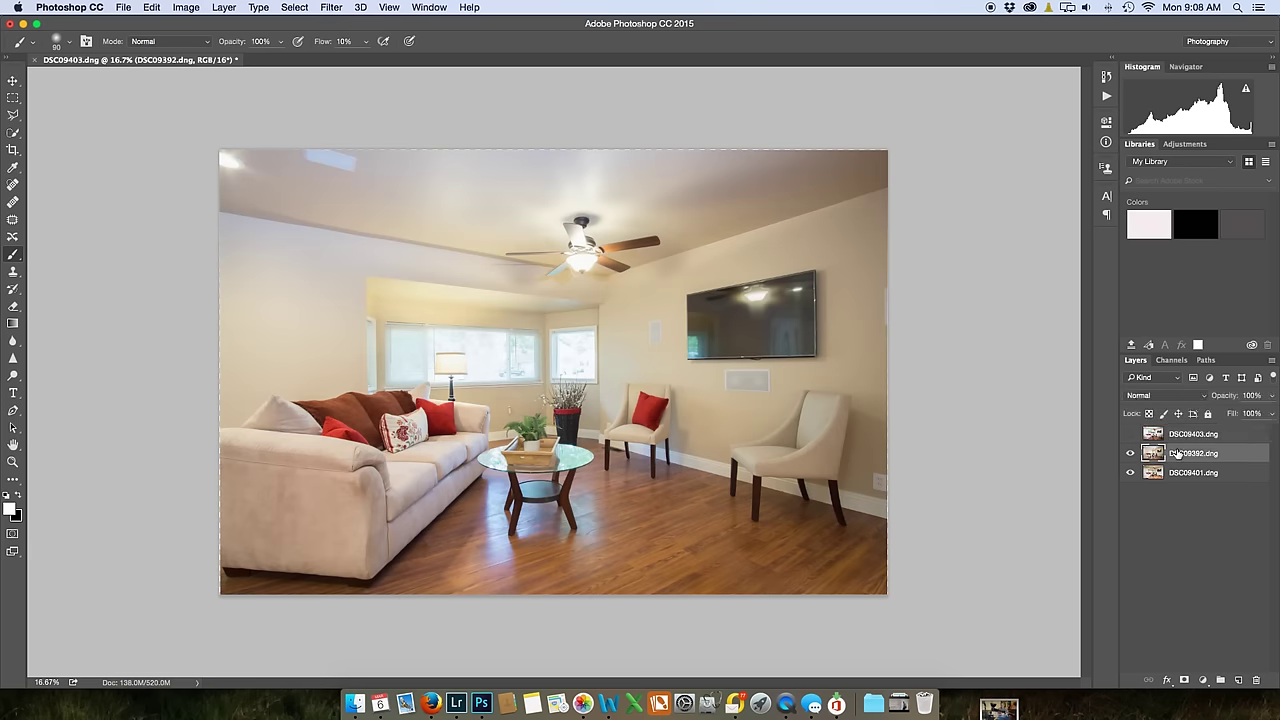
alt+click(1185, 682)
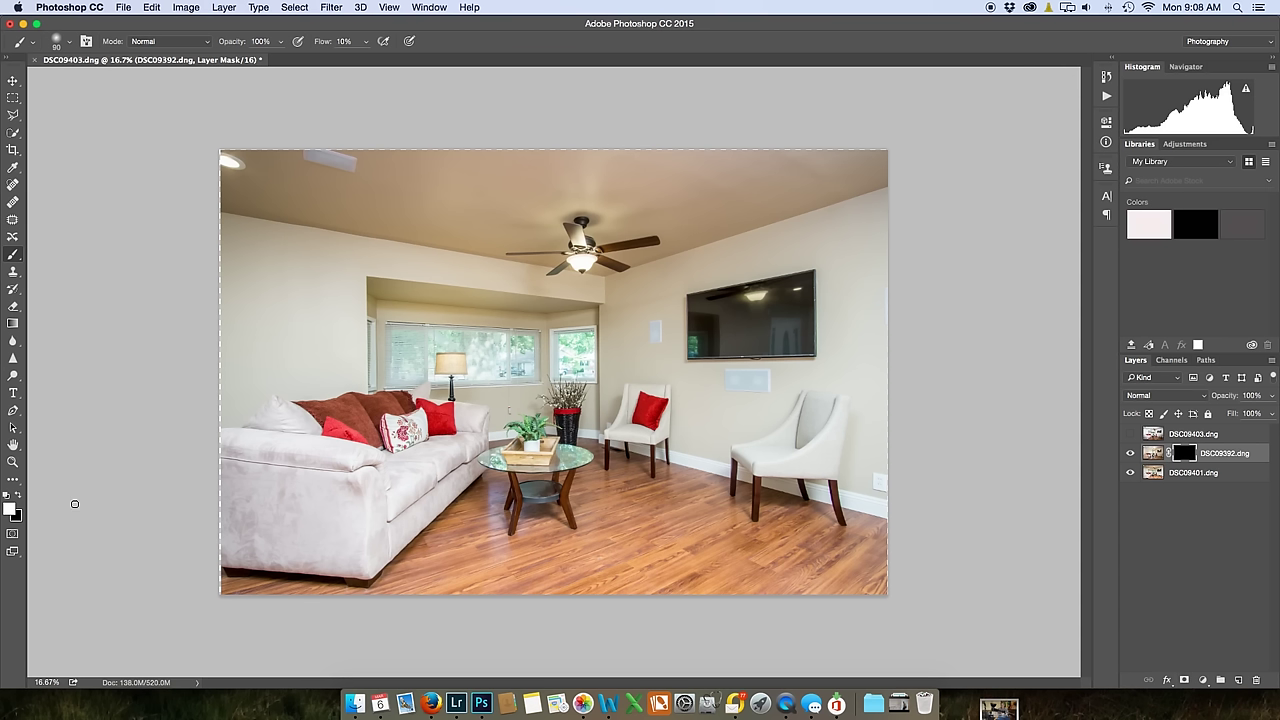
Choose a soft round brush with 0% hardness and 6% flow.
right_click(370, 278)
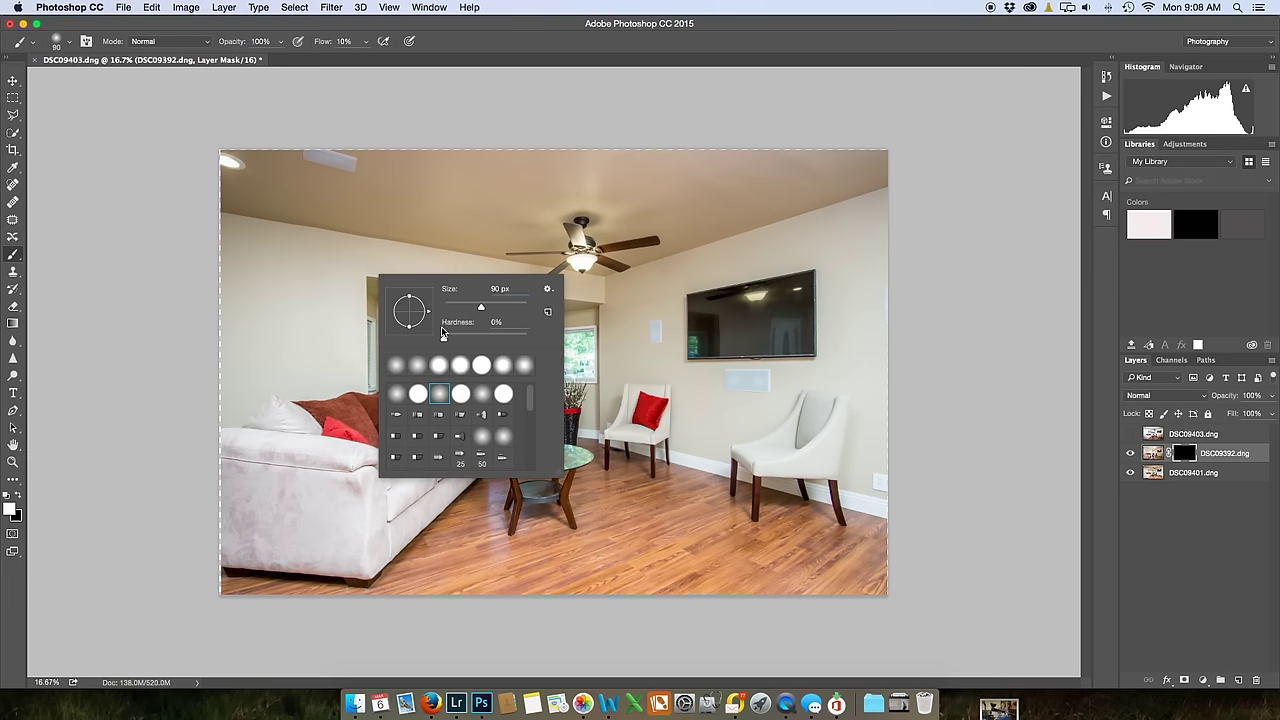
click(350, 170)
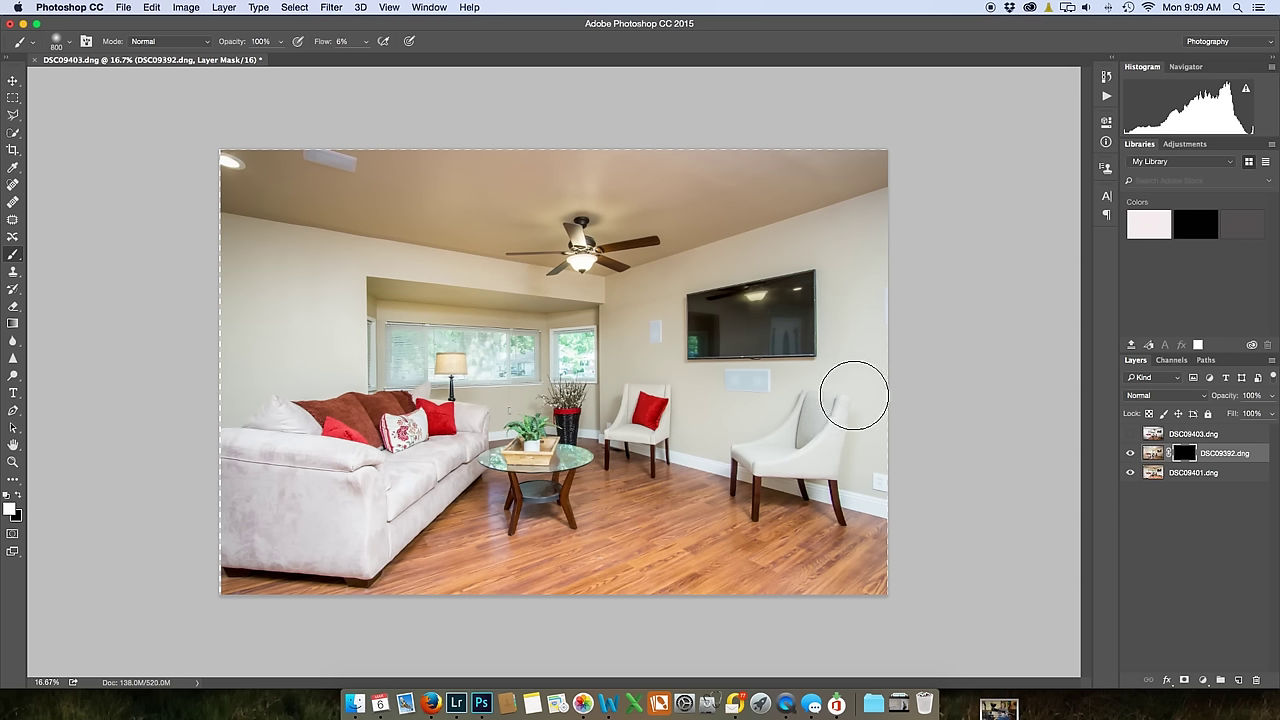
Paint white on DSC09392's mask over the right chair and floor.
key(bracketright)
key(bracketright)
mouse_move(845, 505)
mouse_down()
mouse_move(842, 401)
mouse_move(842, 523)
mouse_move(811, 408)
mouse_move(793, 446)
mouse_move(728, 506)
mouse_move(911, 513)
mouse_move(752, 500)
mouse_move(817, 518)
mouse_move(841, 510)
mouse_move(792, 492)
mouse_move(849, 499)
mouse_move(820, 504)
mouse_move(812, 522)
mouse_move(726, 492)
mouse_move(425, 322)
mouse_up()
key(super+equal)
key(super+equal)
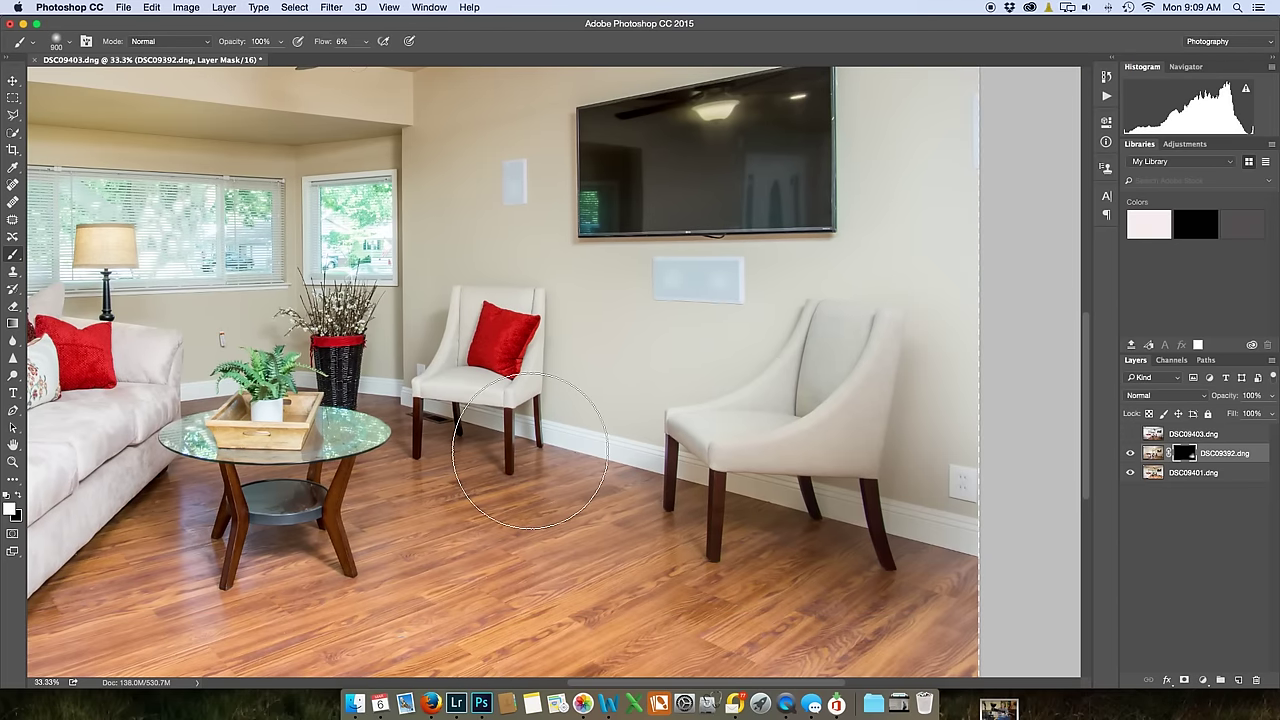
key(bracketleft)
key(bracketleft)
key(bracketleft)
key(bracketleft)
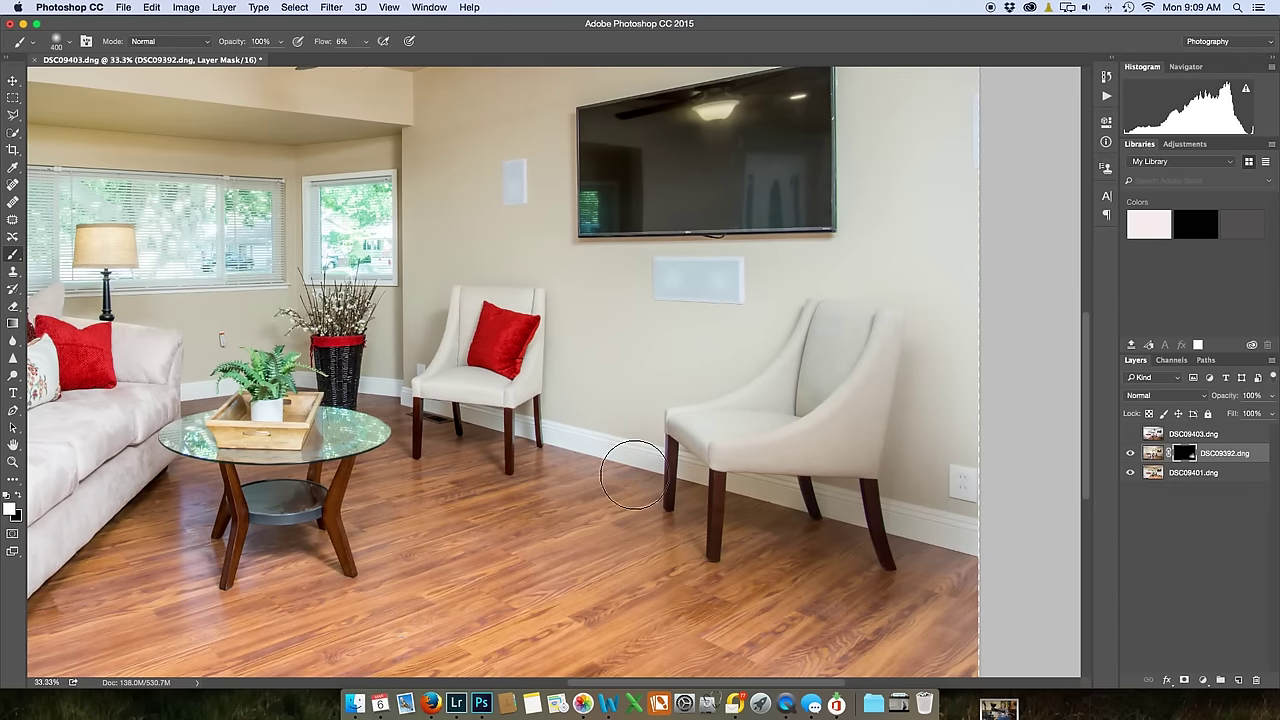
key(bracketleft)
key(bracketright)
key(bracketright)
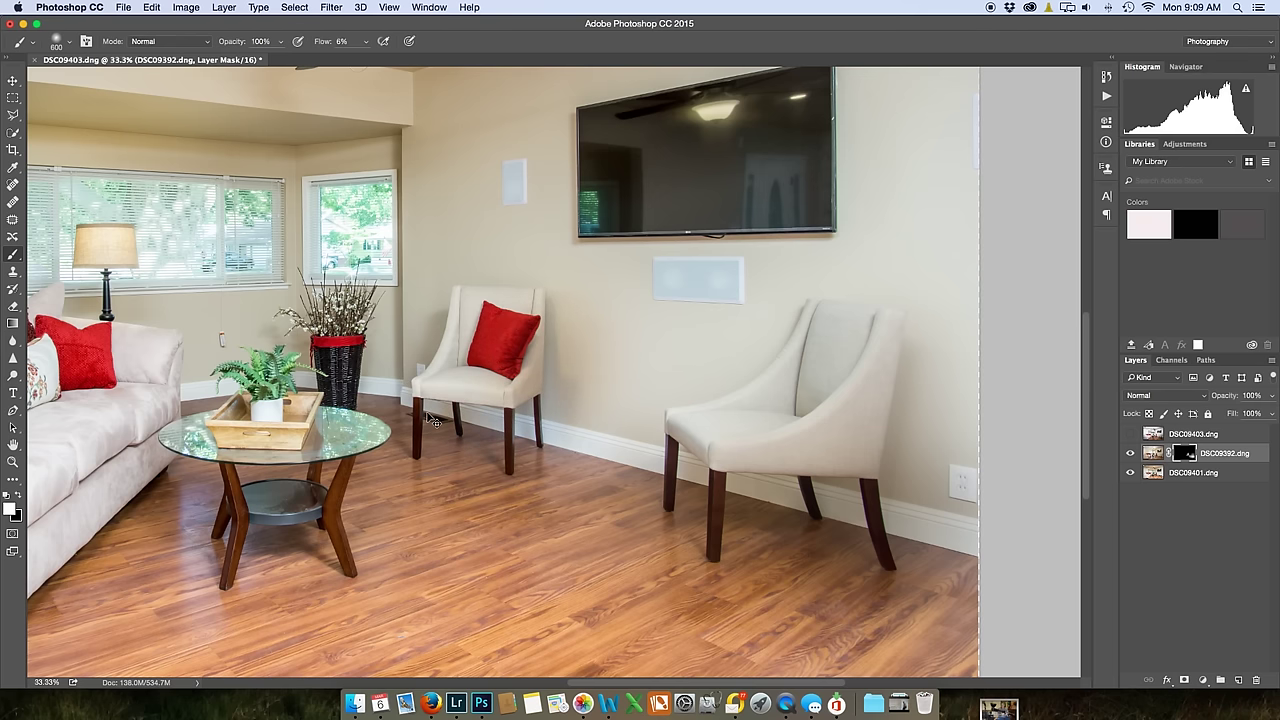
At 50% zoom, paint the mask over the sofa beside the red pillow.
key(super+plus)
drag(426, 410, 812, 357)
key(bracketleft)
key(bracketleft)
key(bracketleft)
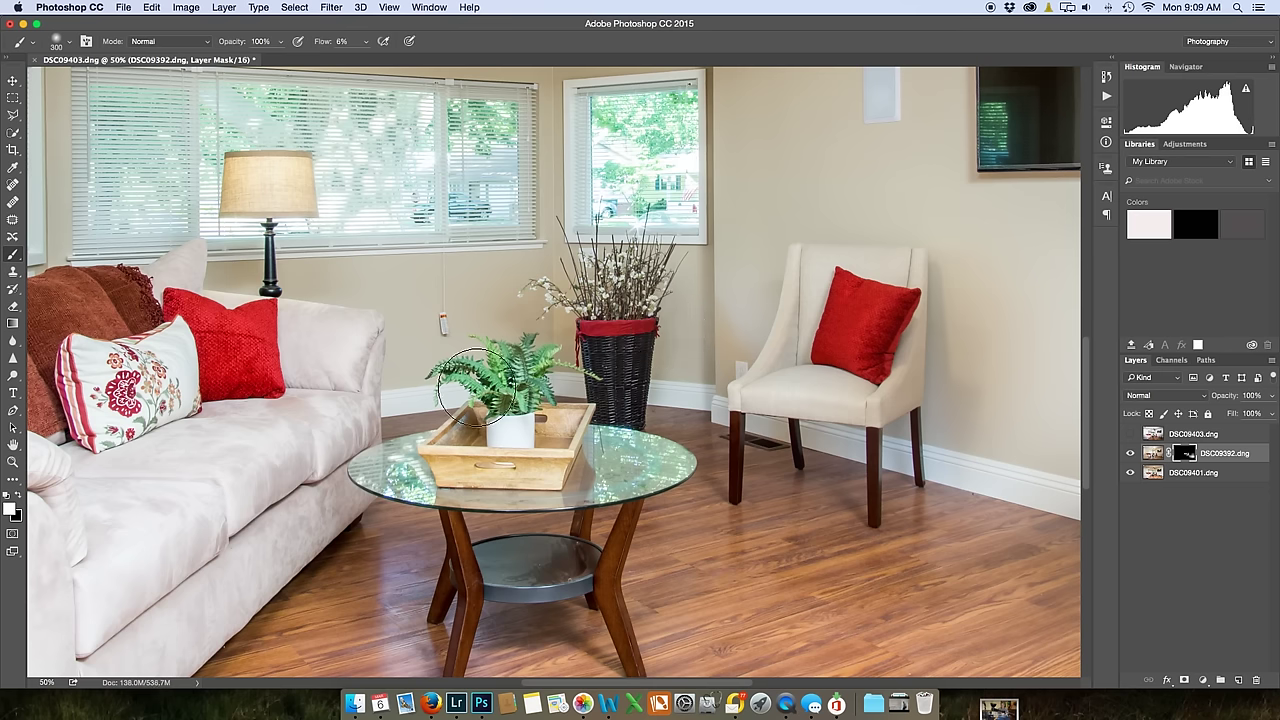
key(bracketright)
key(bracketright)
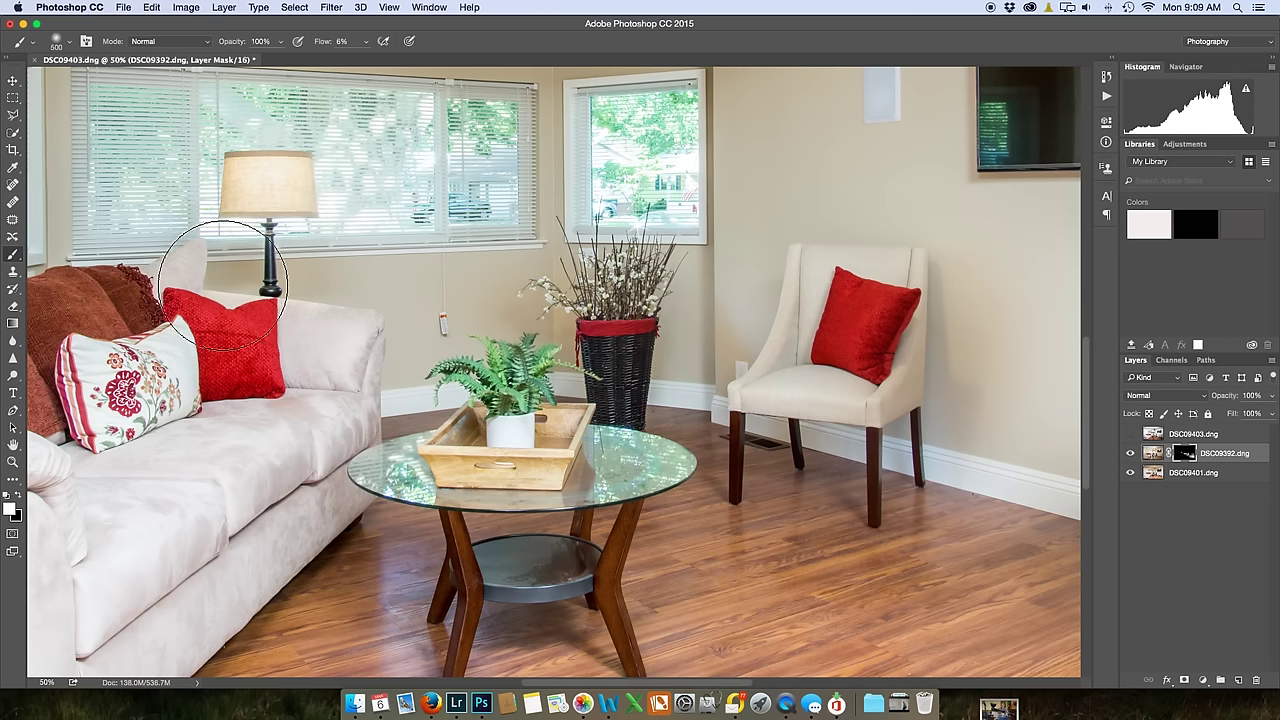
scroll(500, 450, down, 5)
key(bracketleft)
key(bracketleft)
key(bracketleft)
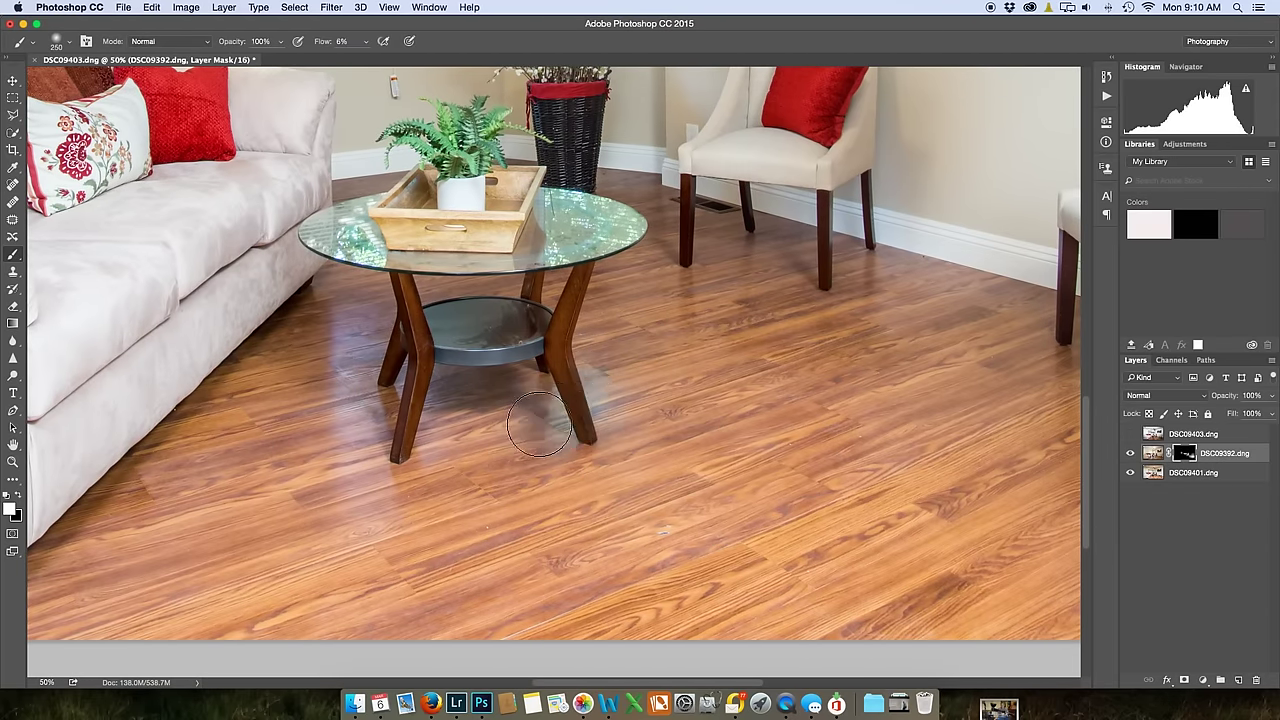
key(bracketright)
key(bracketright)
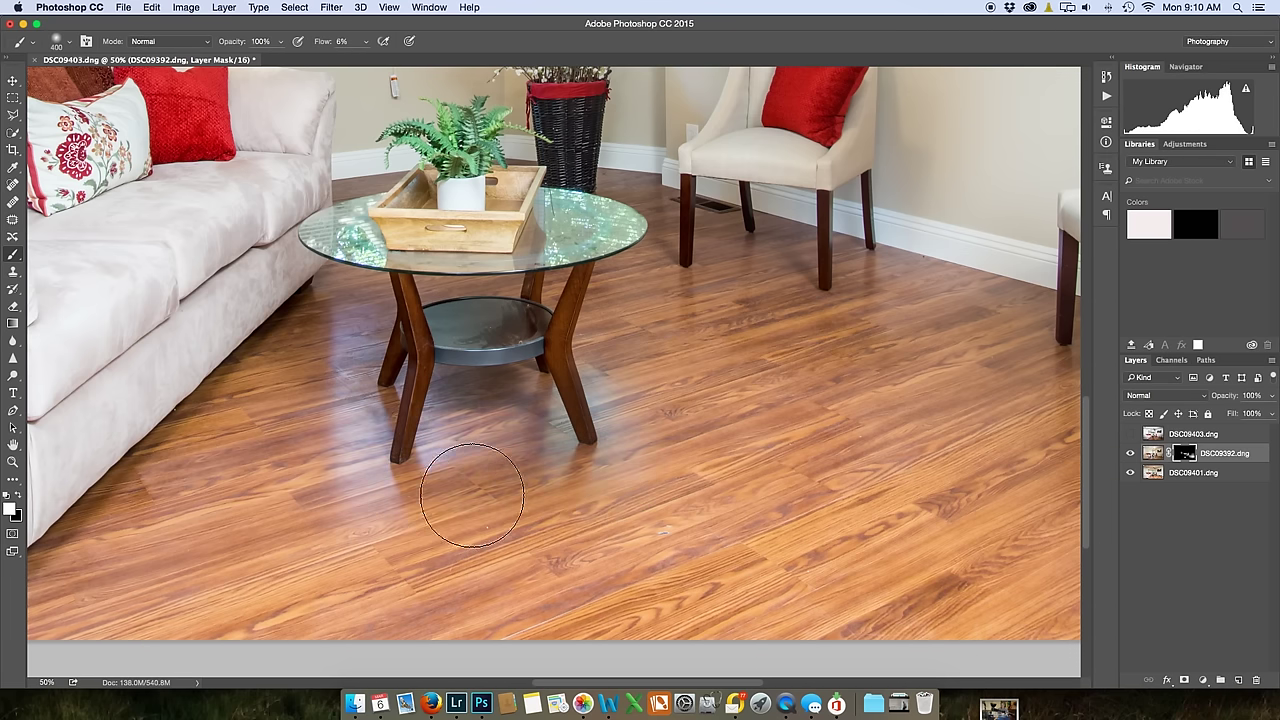
drag(357, 443, 693, 503)
drag(614, 166, 590, 170)
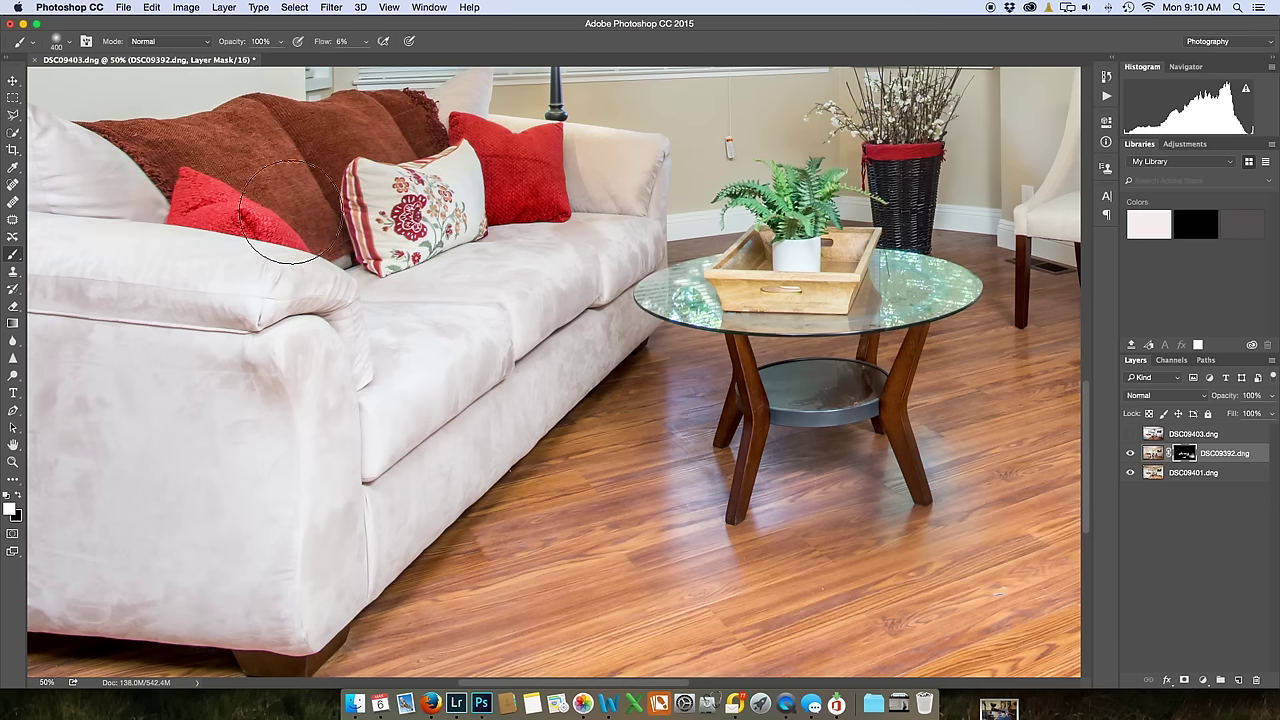
key(super+i)
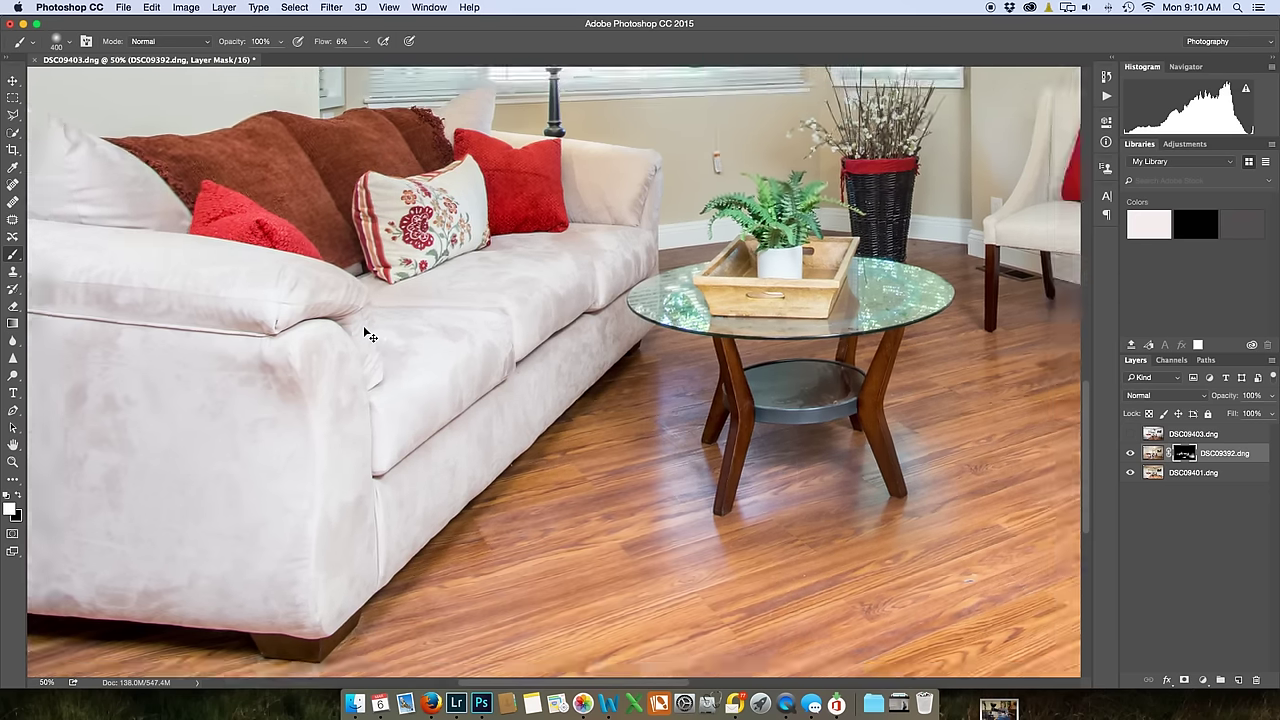
Zoom out and blend the sofa in with one large soft mask stroke.
key(super+minus)
key(super+minus)
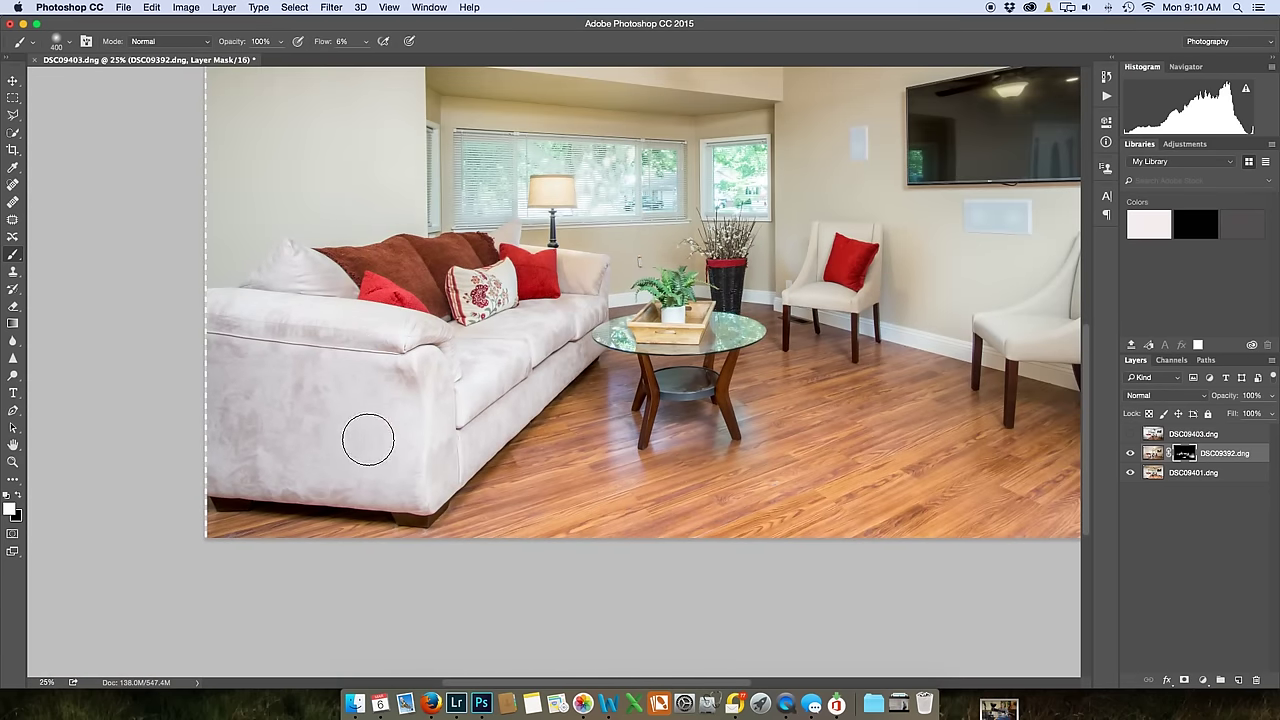
key(bracketright)
key(bracketright)
key(bracketright)
key(bracketright)
key(bracketright)
key(bracketright)
key(bracketright)
key(bracketright)
key(bracketright)
key(bracketright)
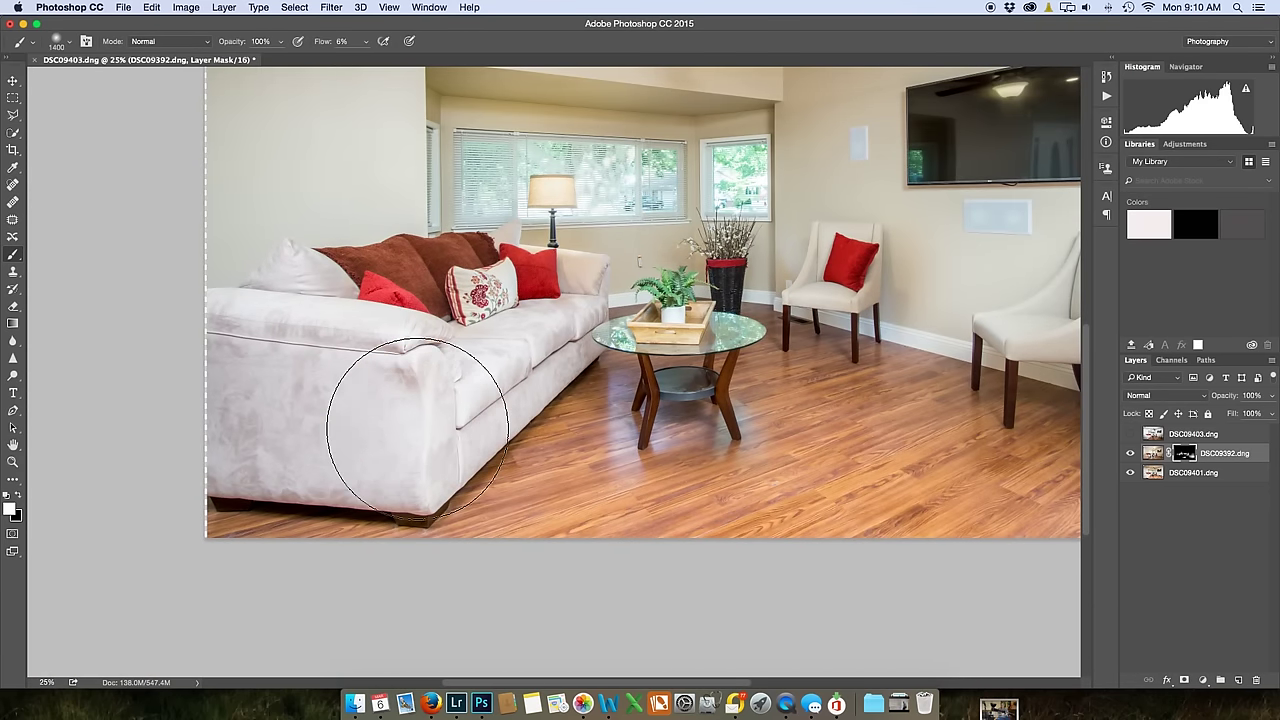
mouse_move(417, 427)
mouse_down()
mouse_move(189, 405)
mouse_move(457, 400)
mouse_move(289, 359)
mouse_move(339, 323)
mouse_move(422, 311)
mouse_move(227, 216)
mouse_move(292, 244)
mouse_move(223, 534)
mouse_move(424, 542)
mouse_move(305, 555)
mouse_move(313, 577)
mouse_move(399, 591)
mouse_move(478, 568)
mouse_move(556, 511)
mouse_move(540, 496)
mouse_move(521, 509)
mouse_move(572, 489)
mouse_move(558, 477)
mouse_move(505, 493)
mouse_move(500, 535)
mouse_move(415, 586)
mouse_move(379, 587)
mouse_move(646, 561)
mouse_up()
key(bracketright)
key(bracketright)
key(bracketright)
Paint the mask over the ceiling, upper walls and soffit, finishing at brush size 1100.
drag(608, 491, 583, 686)
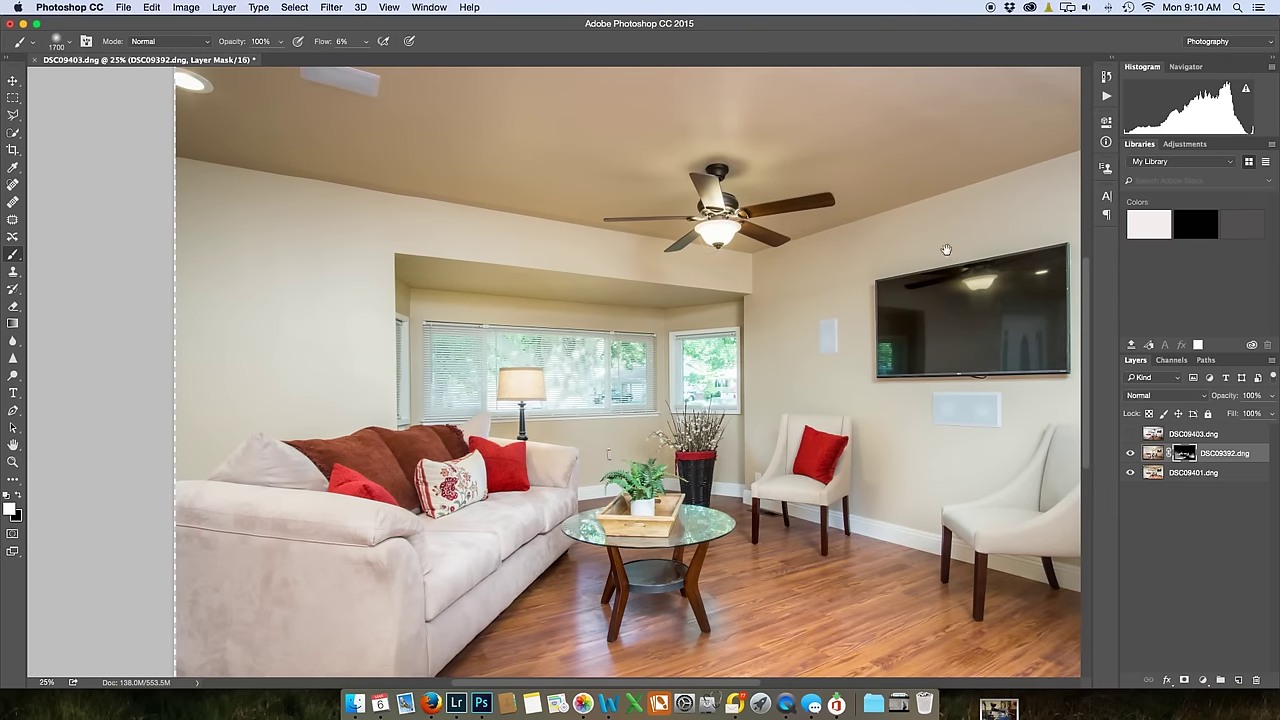
drag(946, 249, 731, 276)
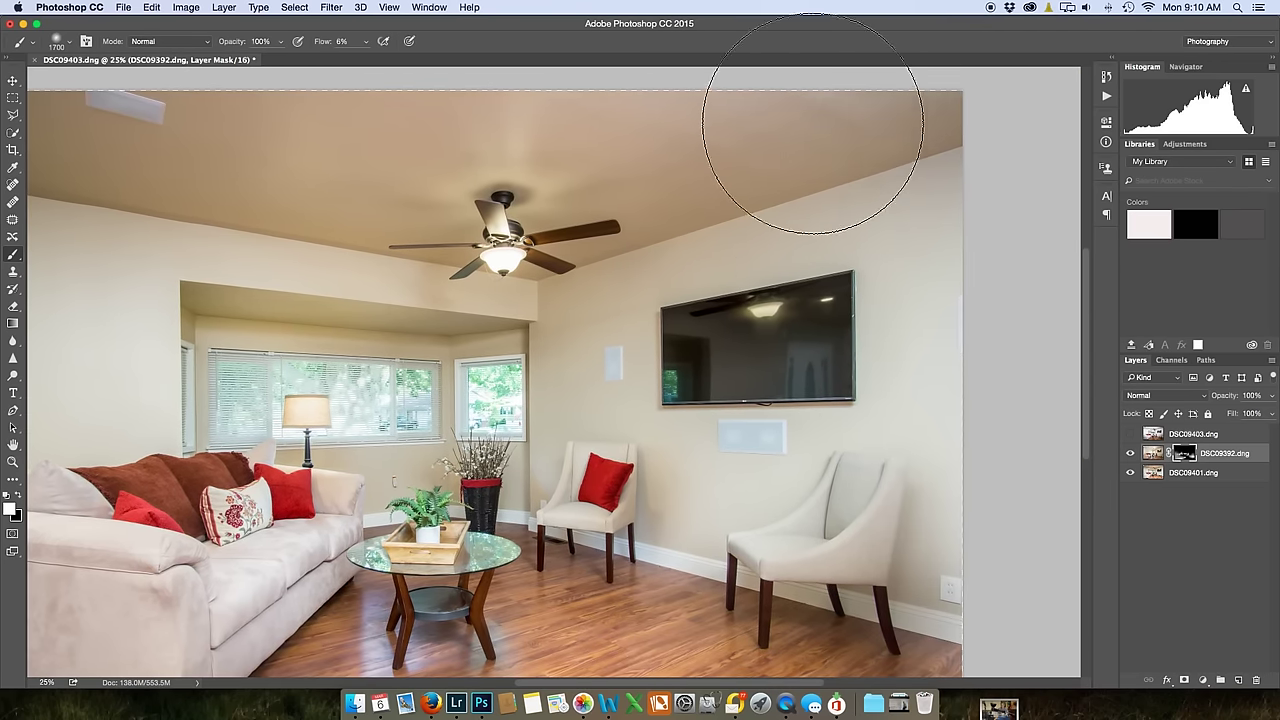
mouse_move(812, 123)
mouse_down()
mouse_move(929, 206)
mouse_move(774, 217)
mouse_up()
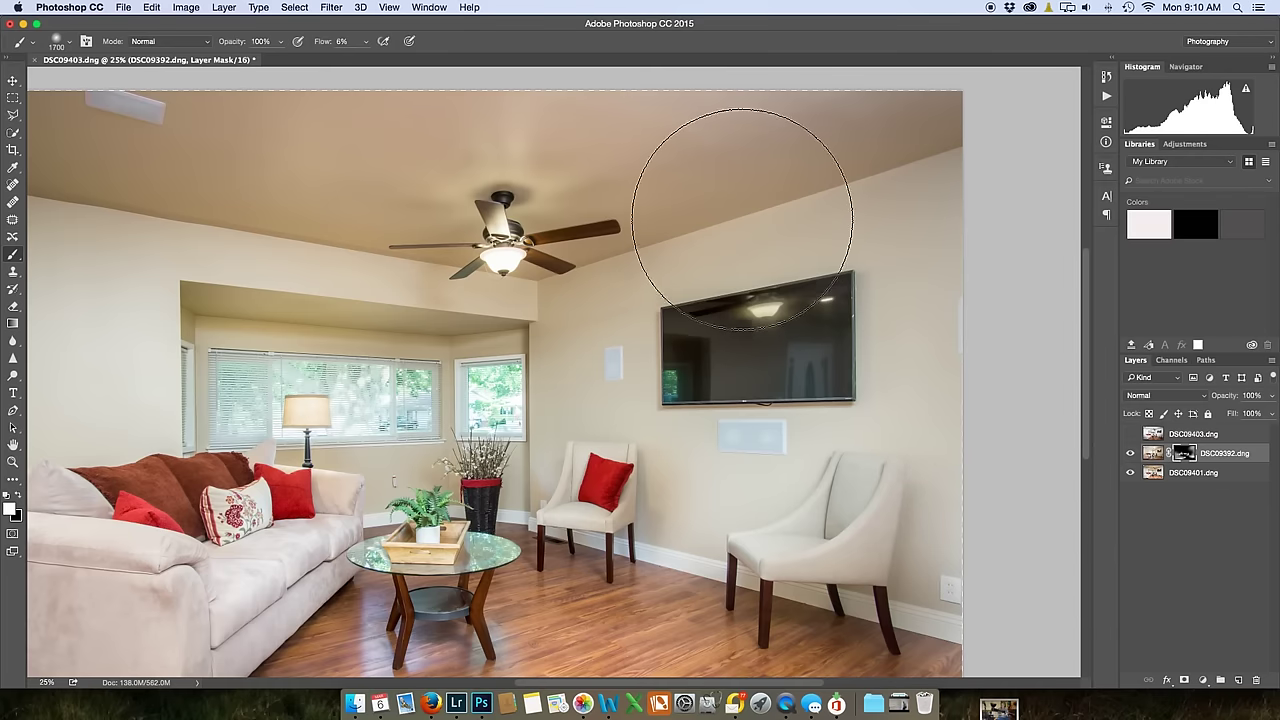
mouse_move(742, 219)
mouse_down()
mouse_move(429, 149)
mouse_move(420, 400)
mouse_move(463, 410)
mouse_up()
key(bracketleft)
key(bracketleft)
key(bracketleft)
key(bracketleft)
key(bracketleft)
key(bracketleft)
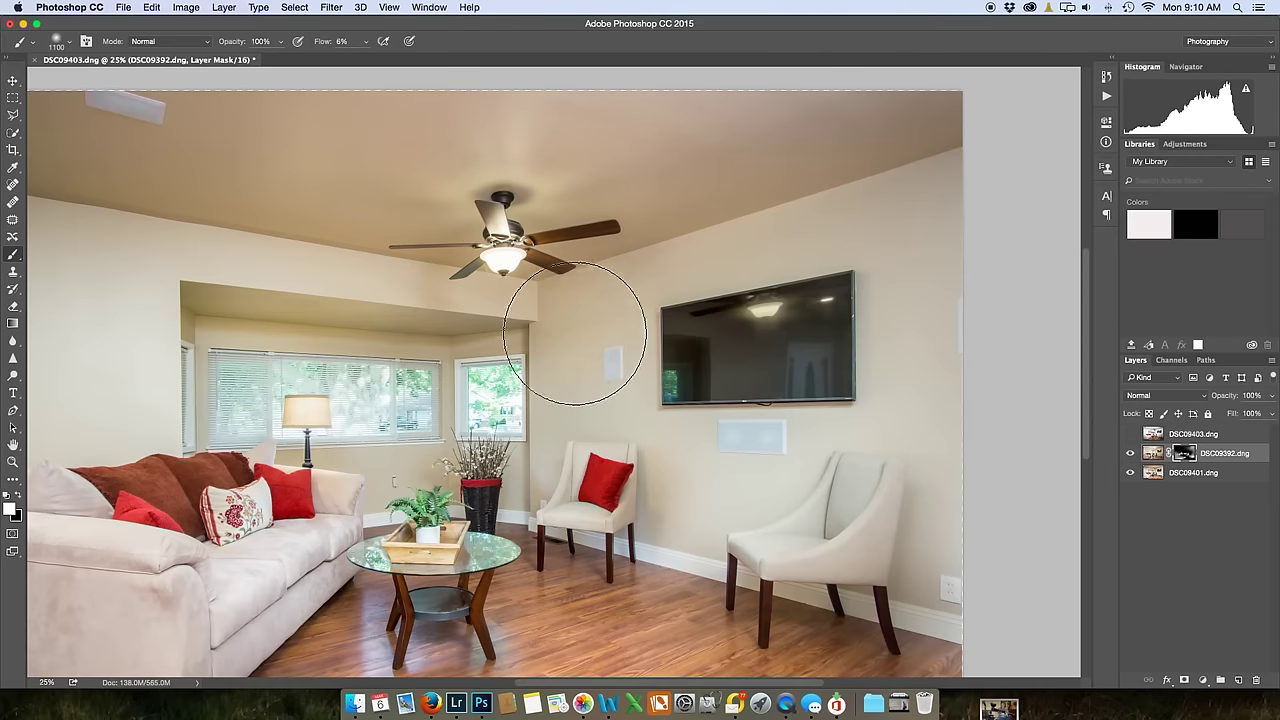
key(bracketleft)
key(bracketleft)
mouse_move(365, 306)
mouse_down()
mouse_move(269, 300)
mouse_move(523, 326)
mouse_move(311, 300)
mouse_move(197, 306)
mouse_move(522, 346)
mouse_move(312, 329)
mouse_move(172, 295)
mouse_move(150, 462)
mouse_move(170, 263)
mouse_move(175, 316)
mouse_move(194, 257)
mouse_move(292, 156)
mouse_move(389, 136)
mouse_move(349, 152)
mouse_up()
key(super+minus)
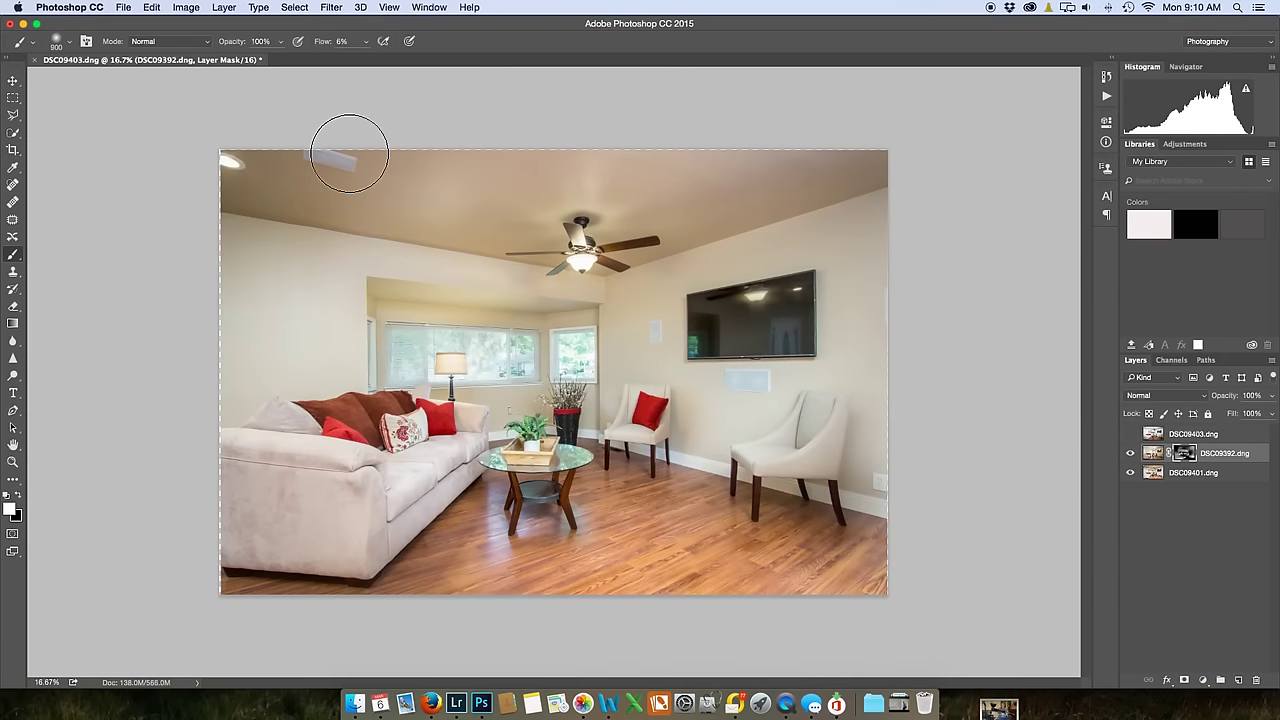
key(bracketright)
key(bracketright)
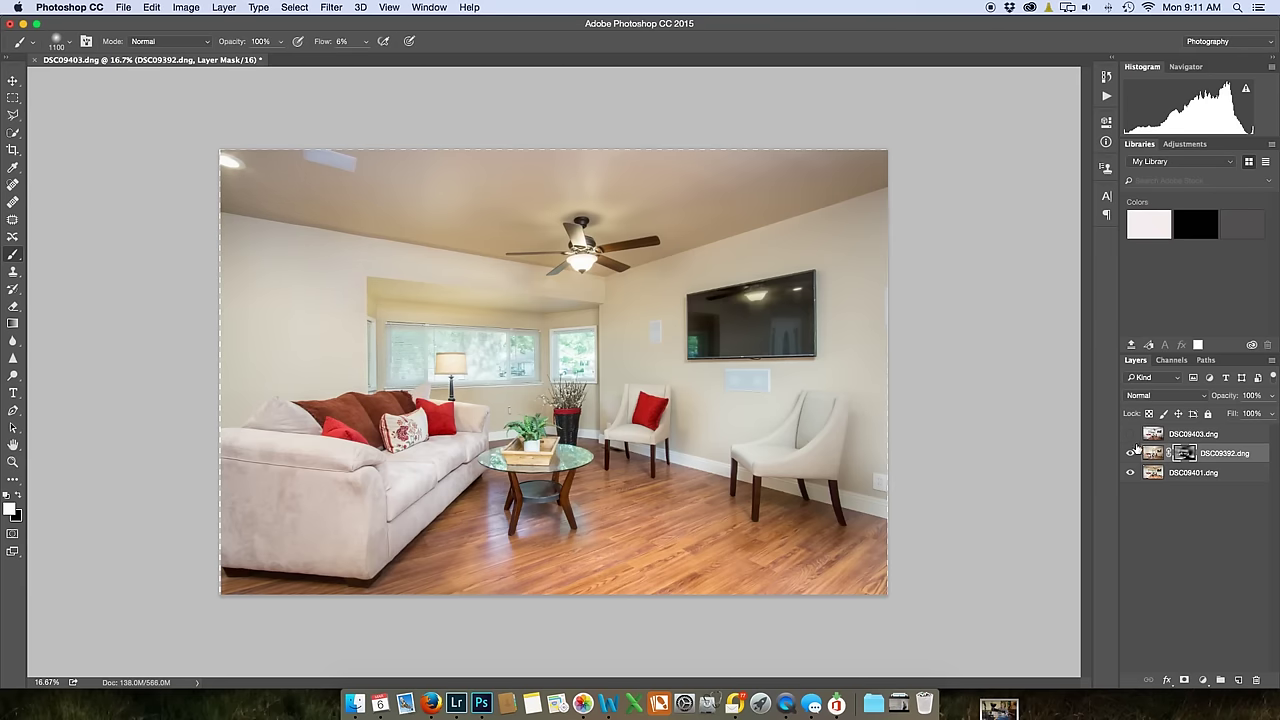
click(1131, 455)
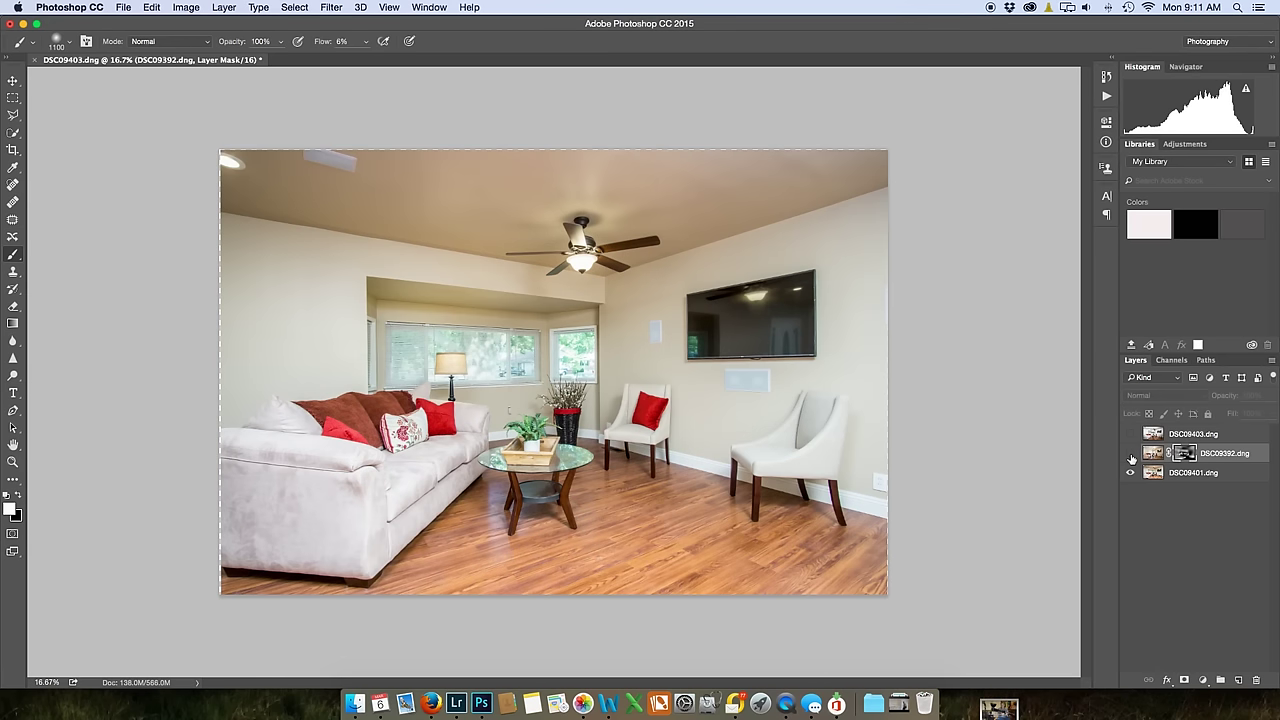
click(1131, 455)
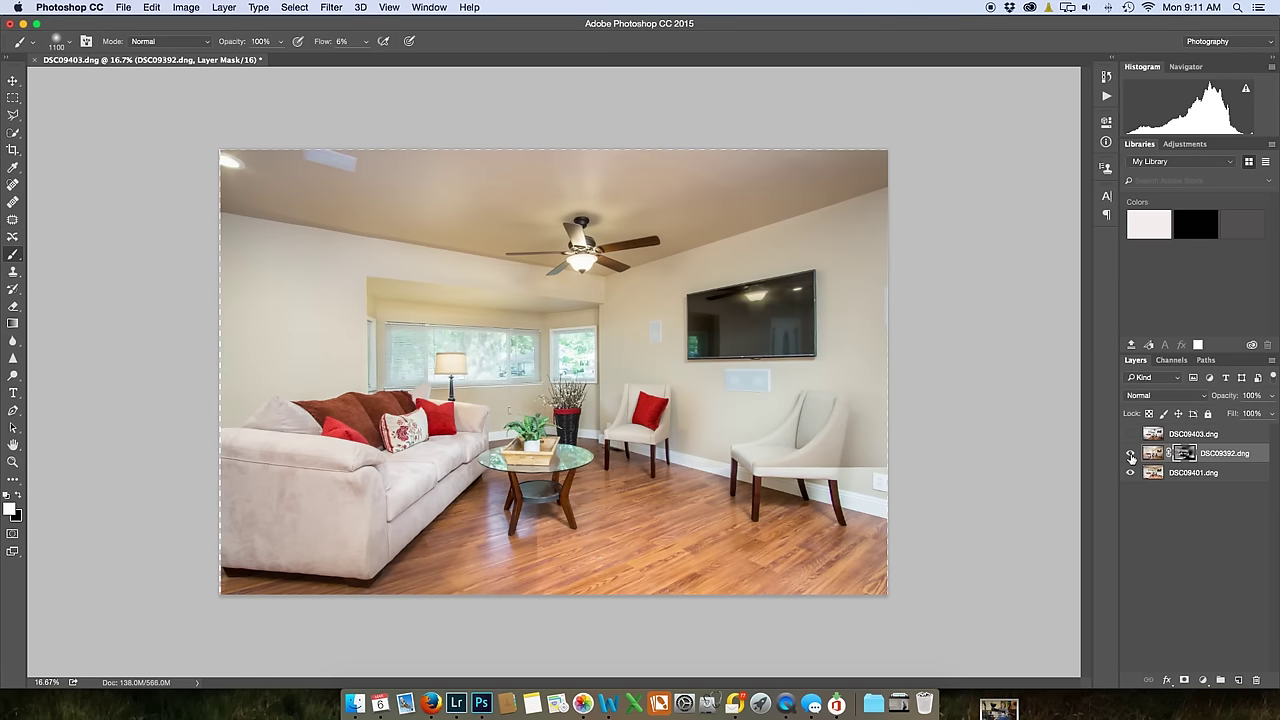
click(1131, 455)
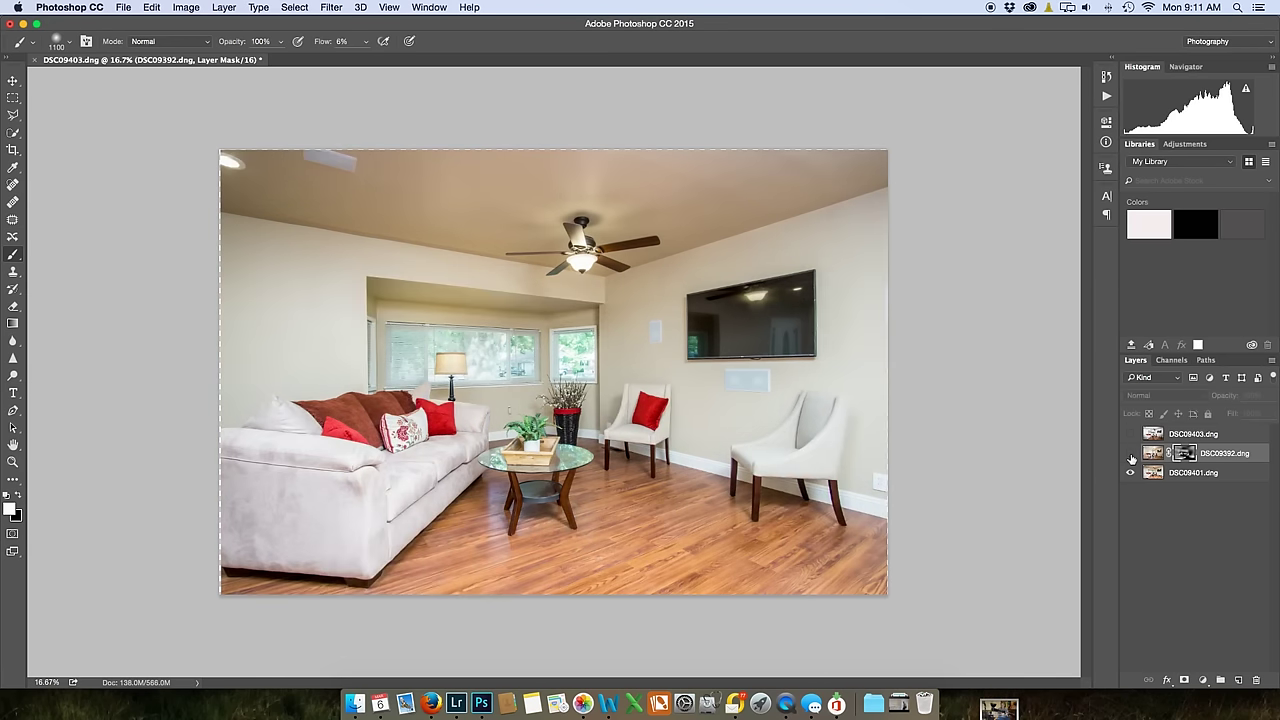
click(1131, 455)
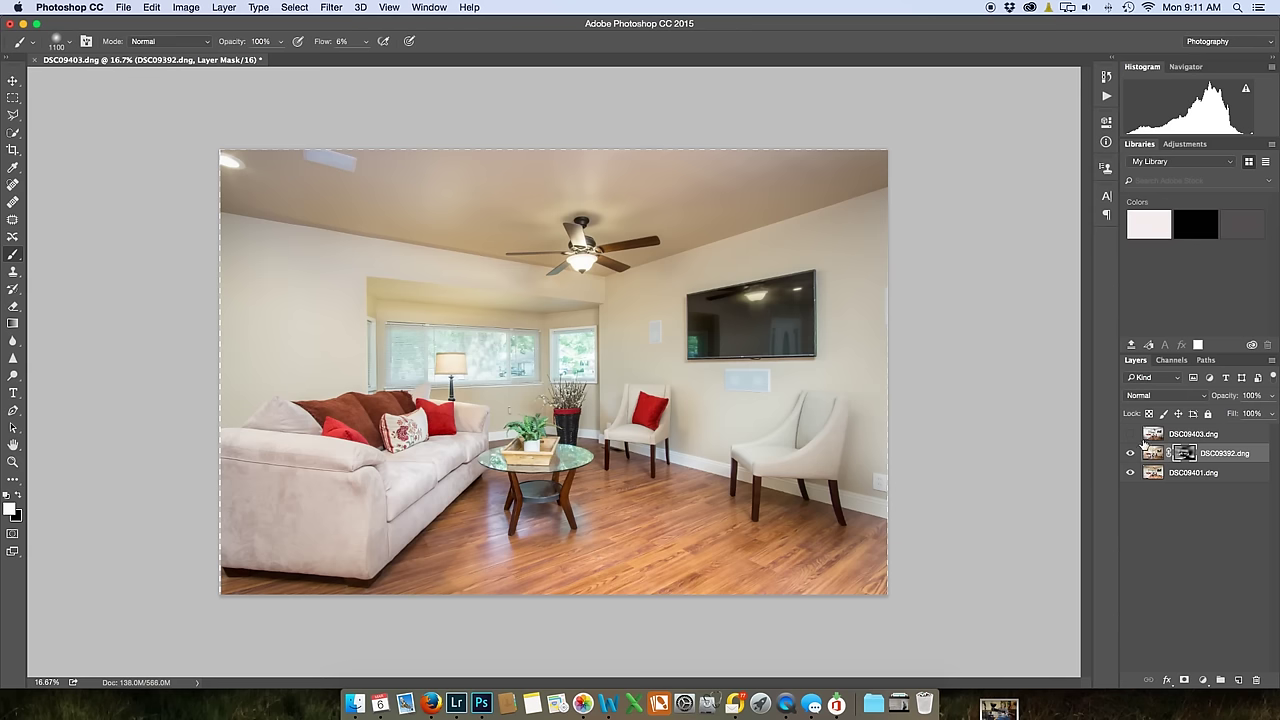
click(1131, 455)
click(1131, 455)
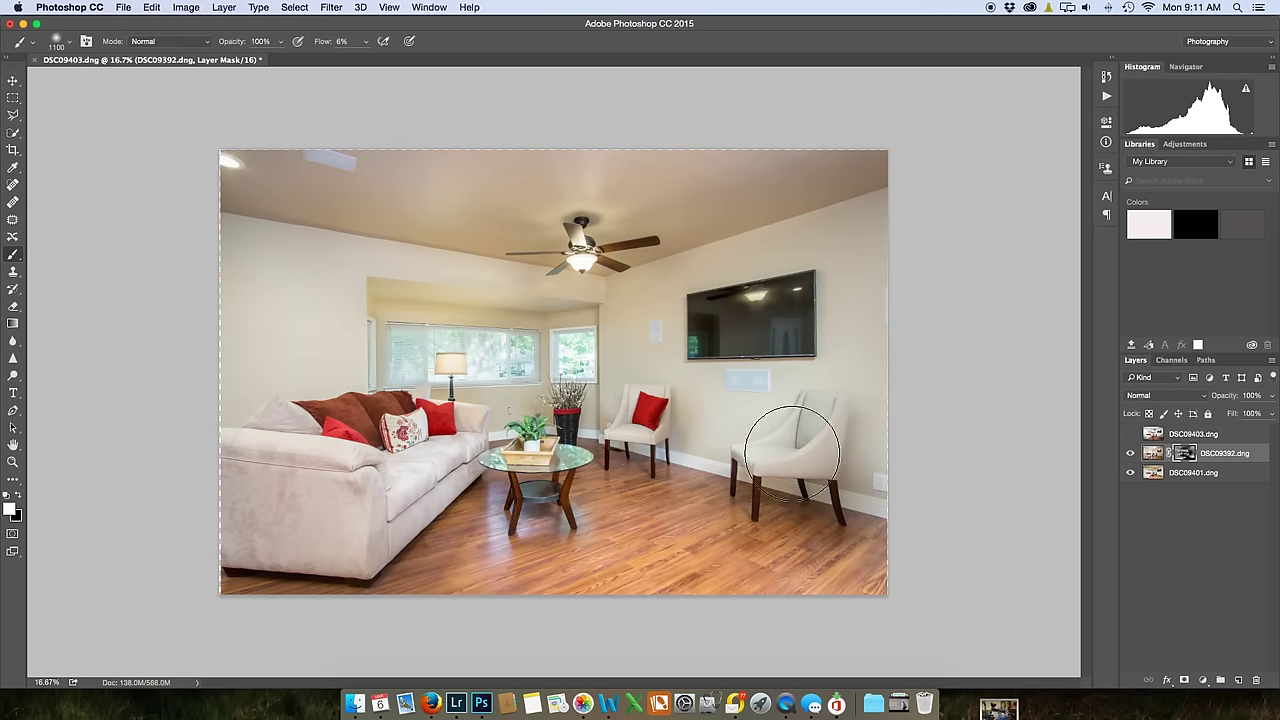
click(1130, 456)
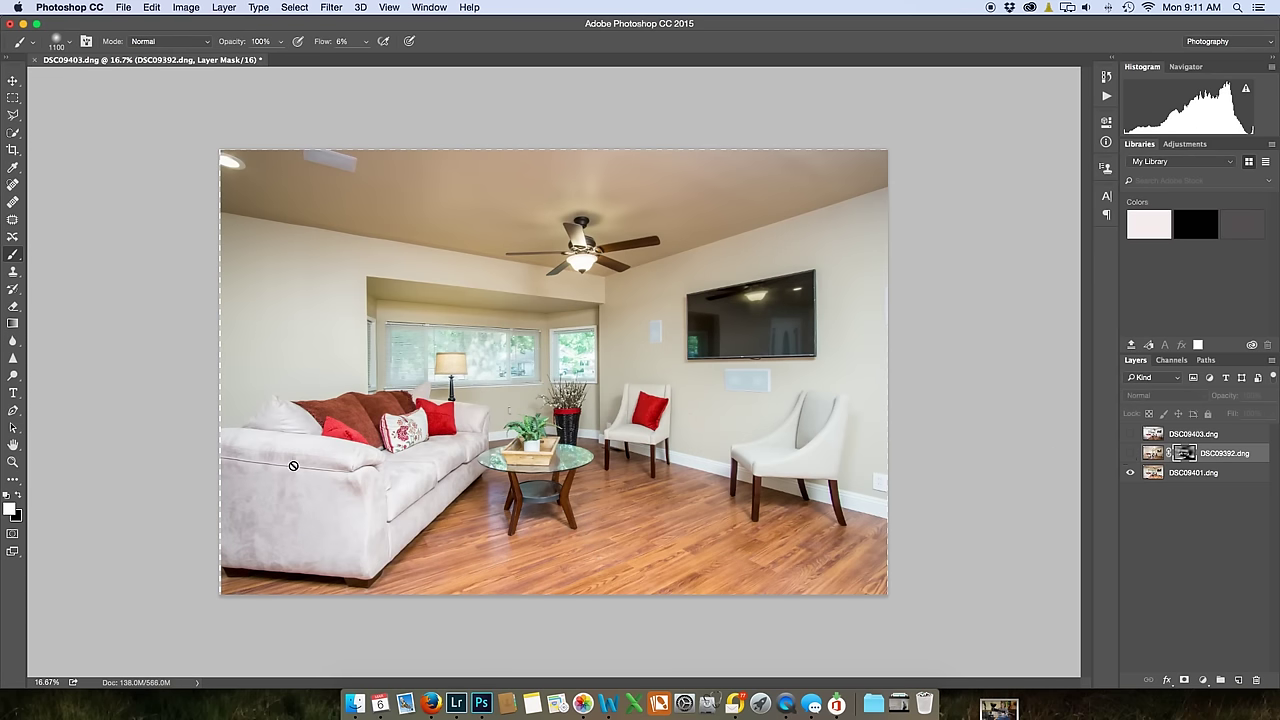
click(1130, 456)
click(1129, 456)
click(1129, 456)
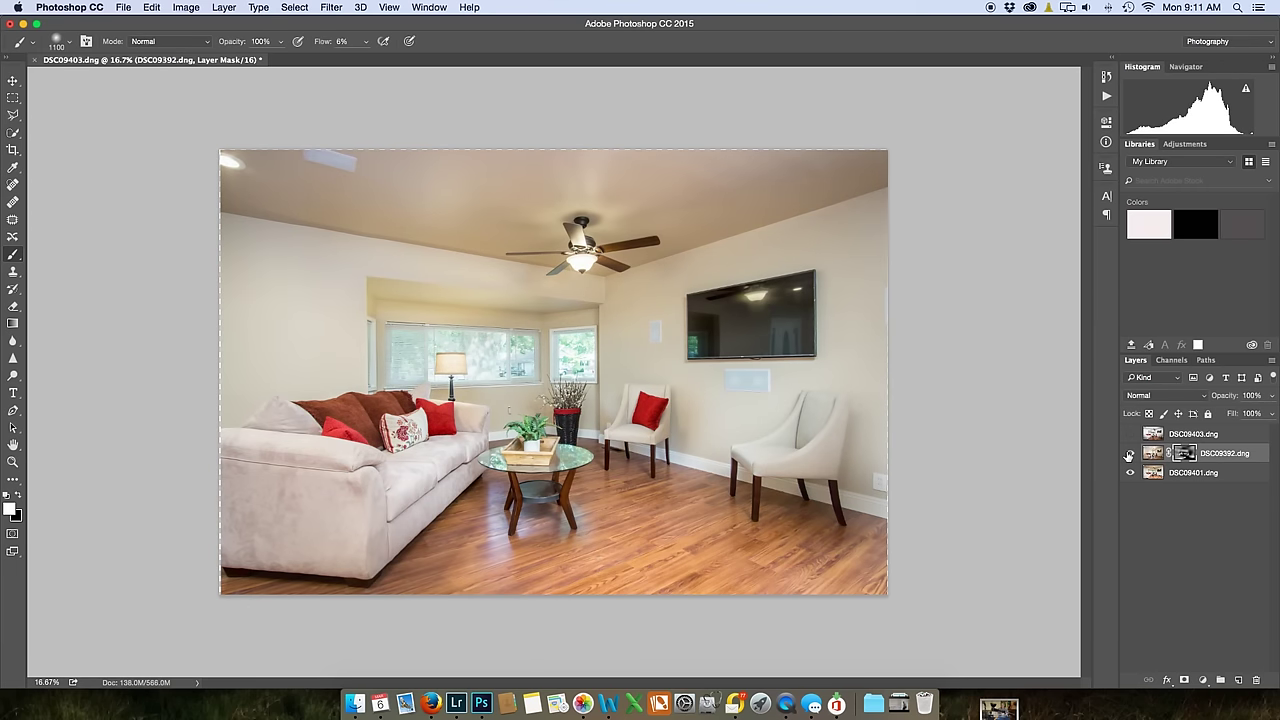
click(1129, 456)
click(1129, 456)
Make the DSC09403 layer visible and select it.
click(1130, 435)
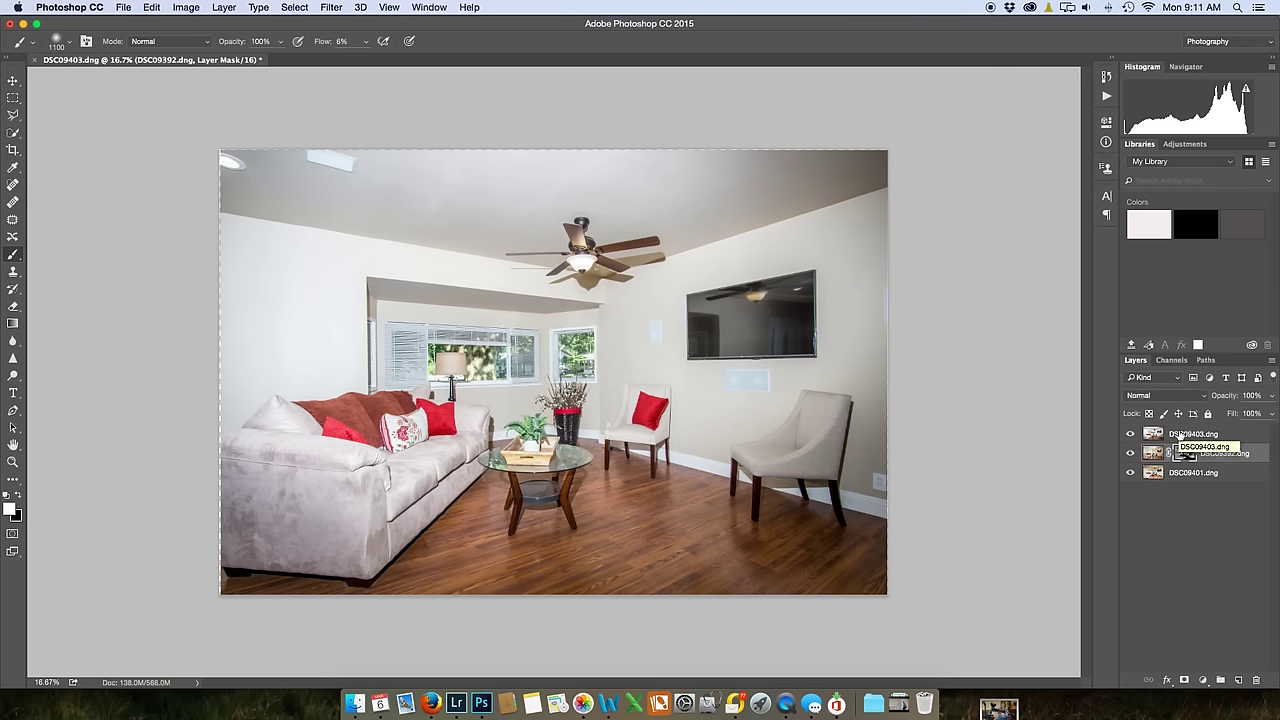
click(1180, 436)
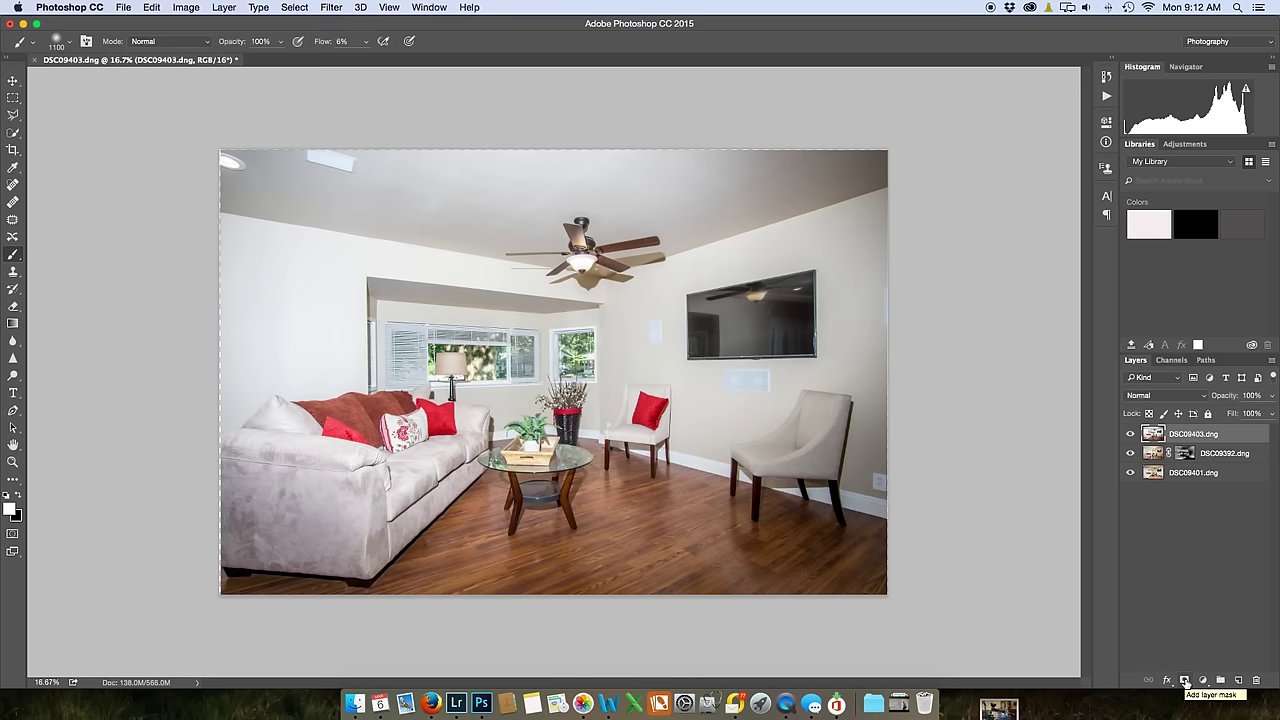
Add a black mask to the DSC09403 layer and set its blend mode to Darken.
alt+click(1185, 681)
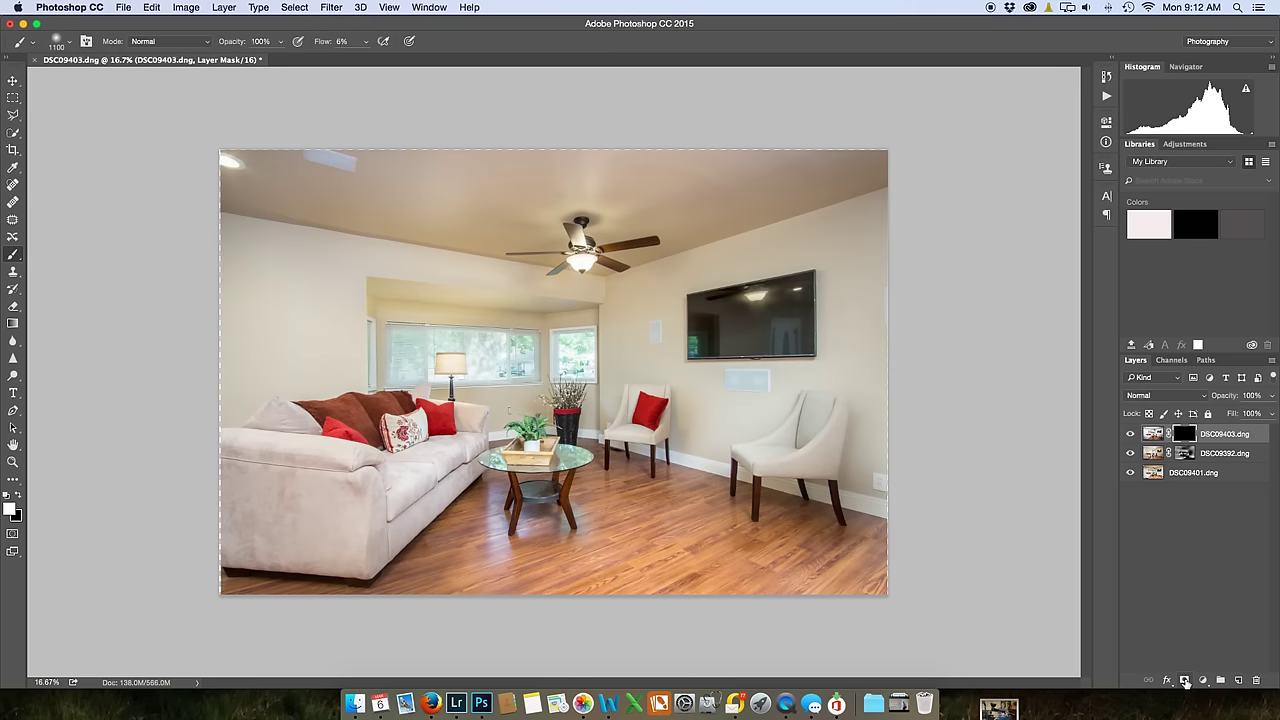
key(super+plus)
key(super+plus)
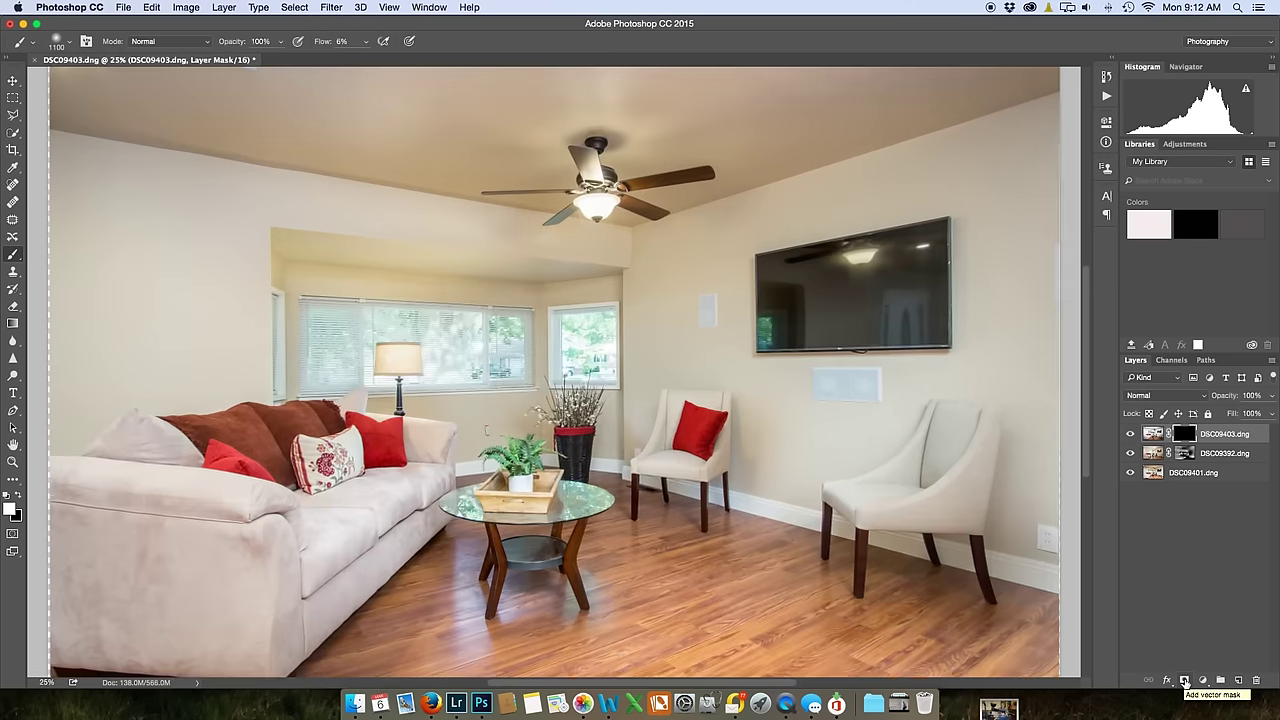
key(super+plus)
key(super+plus)
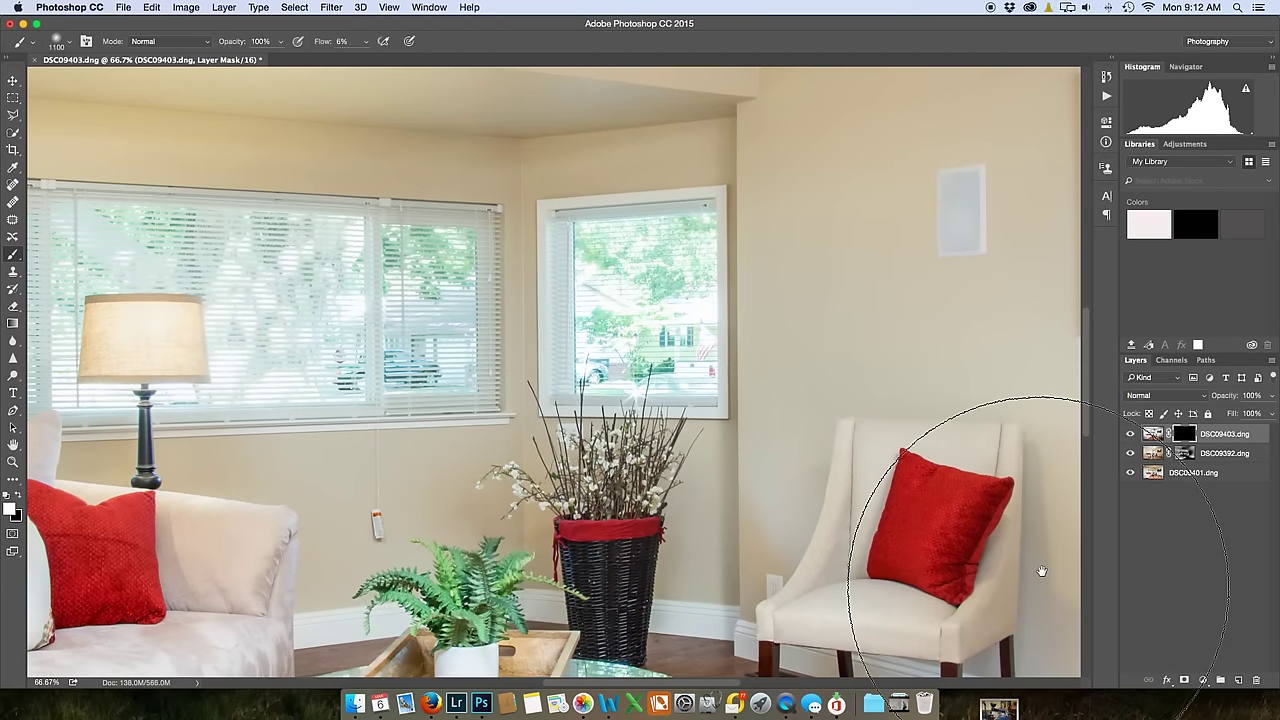
drag(243, 235, 469, 252)
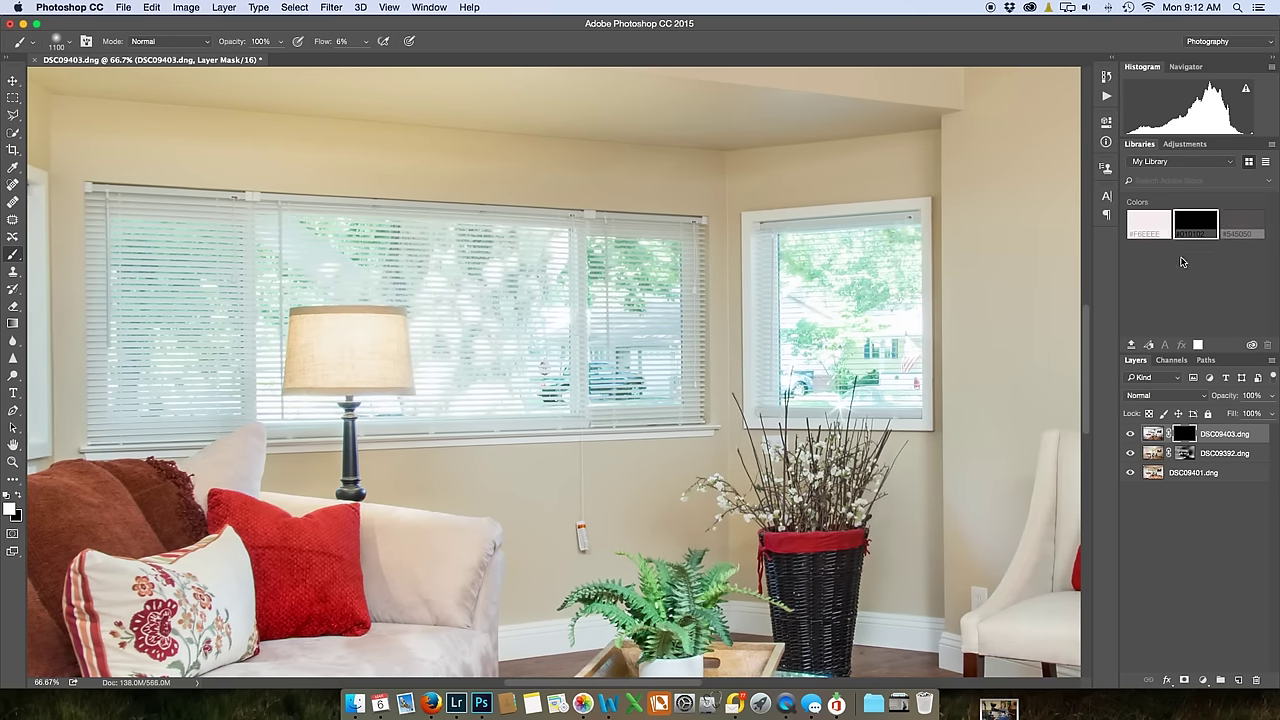
click(1205, 400)
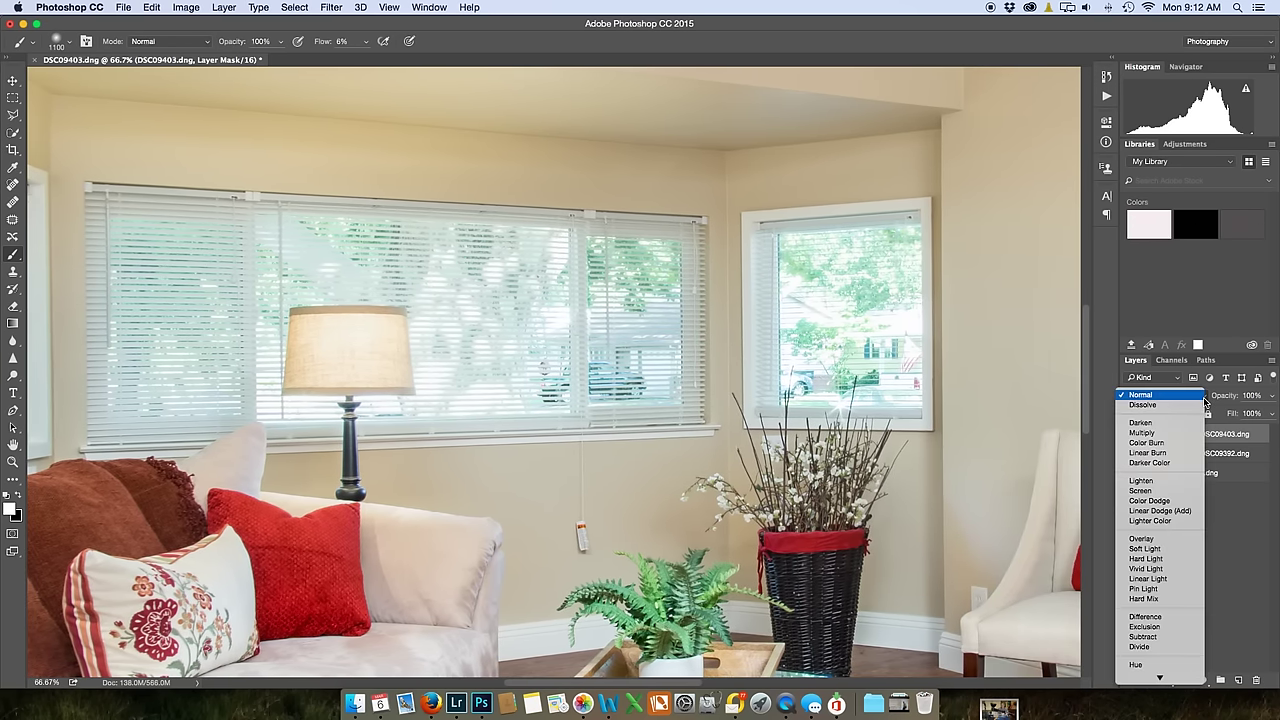
click(1150, 423)
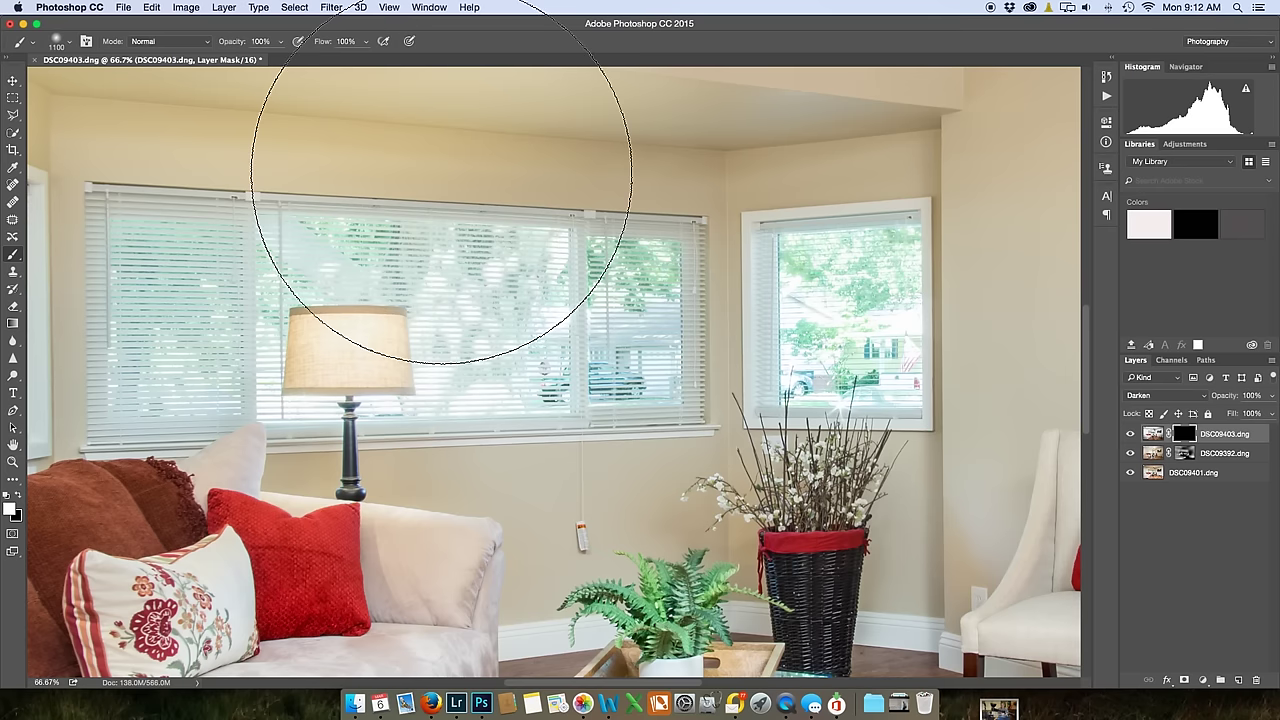
Paint the mask white over the windows to reveal the trees, refining around the tree trunk.
key(bracketleft)
key(bracketleft)
key(bracketleft)
key(bracketleft)
key(bracketleft)
key(x)
key(bracketleft)
mouse_move(551, 245)
mouse_down()
mouse_move(211, 246)
mouse_move(528, 243)
mouse_up()
mouse_move(111, 314)
mouse_down()
mouse_move(161, 372)
mouse_move(606, 355)
mouse_move(460, 321)
mouse_move(671, 290)
mouse_move(609, 266)
mouse_move(826, 251)
mouse_move(863, 260)
mouse_move(869, 275)
mouse_move(869, 262)
mouse_move(885, 371)
mouse_move(706, 322)
mouse_move(819, 261)
mouse_move(880, 253)
mouse_move(875, 379)
mouse_move(773, 362)
mouse_up()
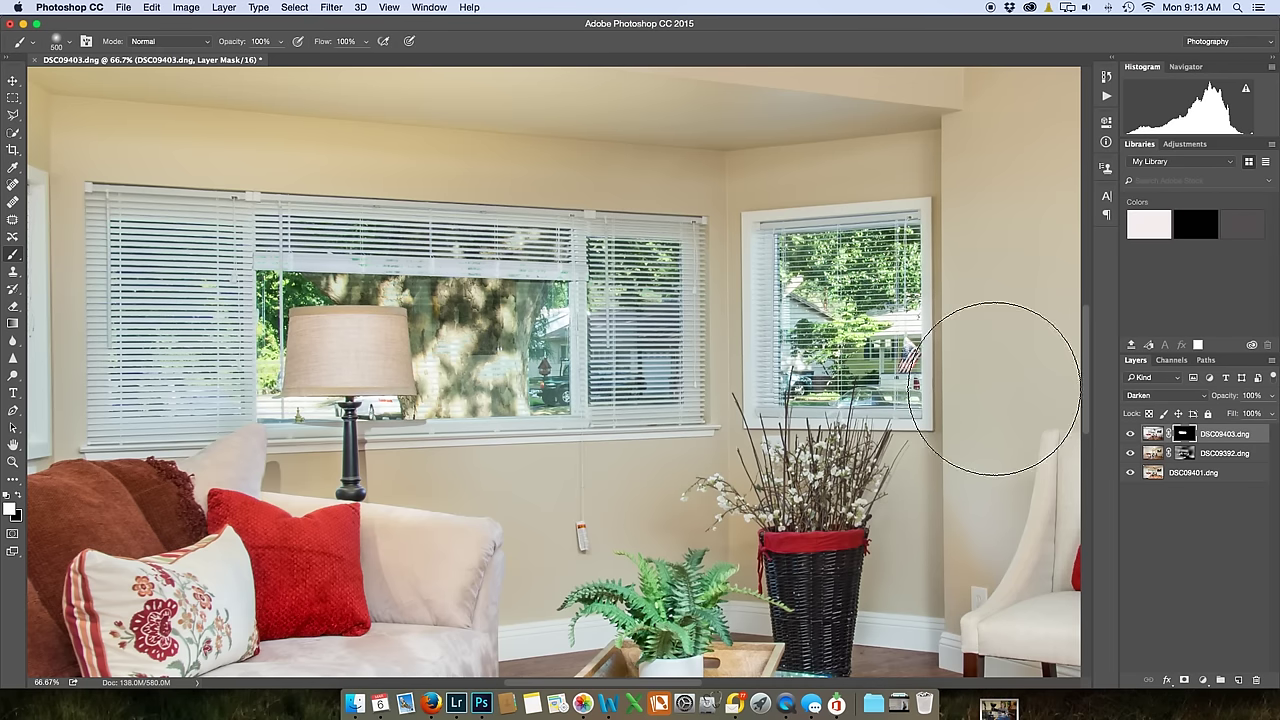
key(super+plus)
key(super+plus)
key(super+plus)
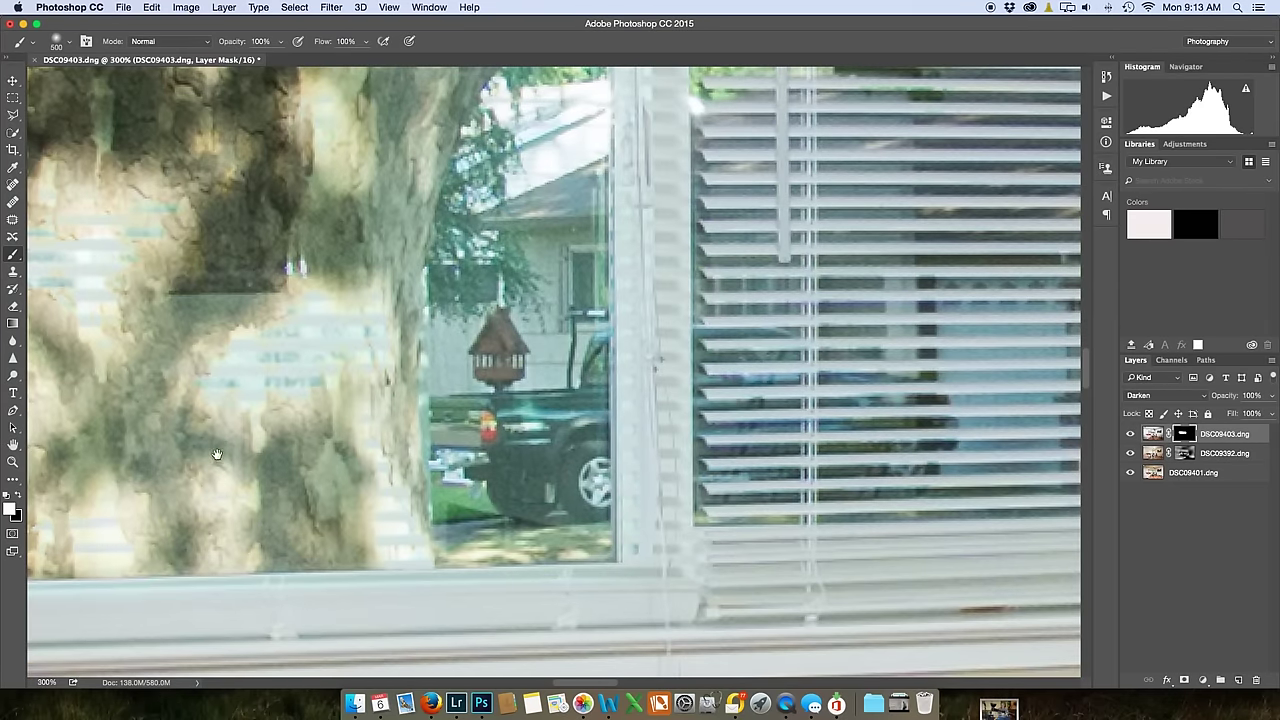
drag(236, 450, 549, 332)
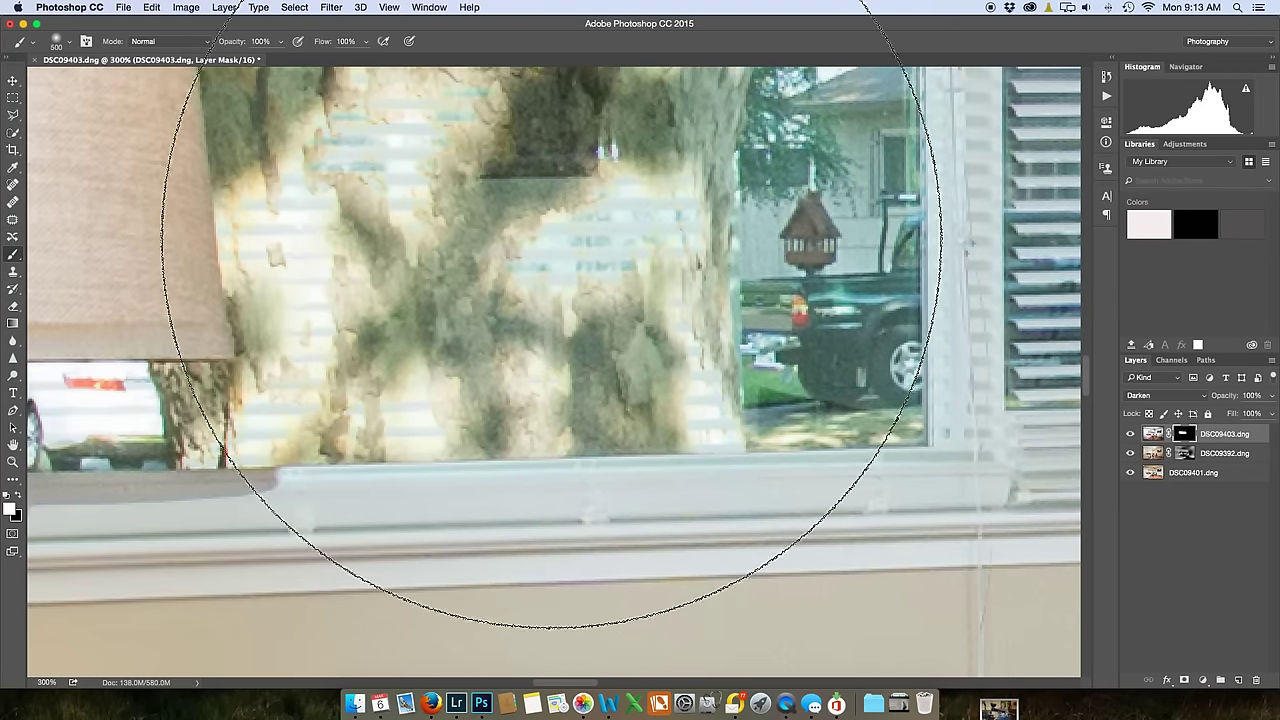
key(bracketleft)
key(bracketleft)
key(bracketleft)
key(bracketleft)
key(bracketleft)
key(bracketleft)
key(bracketleft)
key(bracketleft)
key(bracketleft)
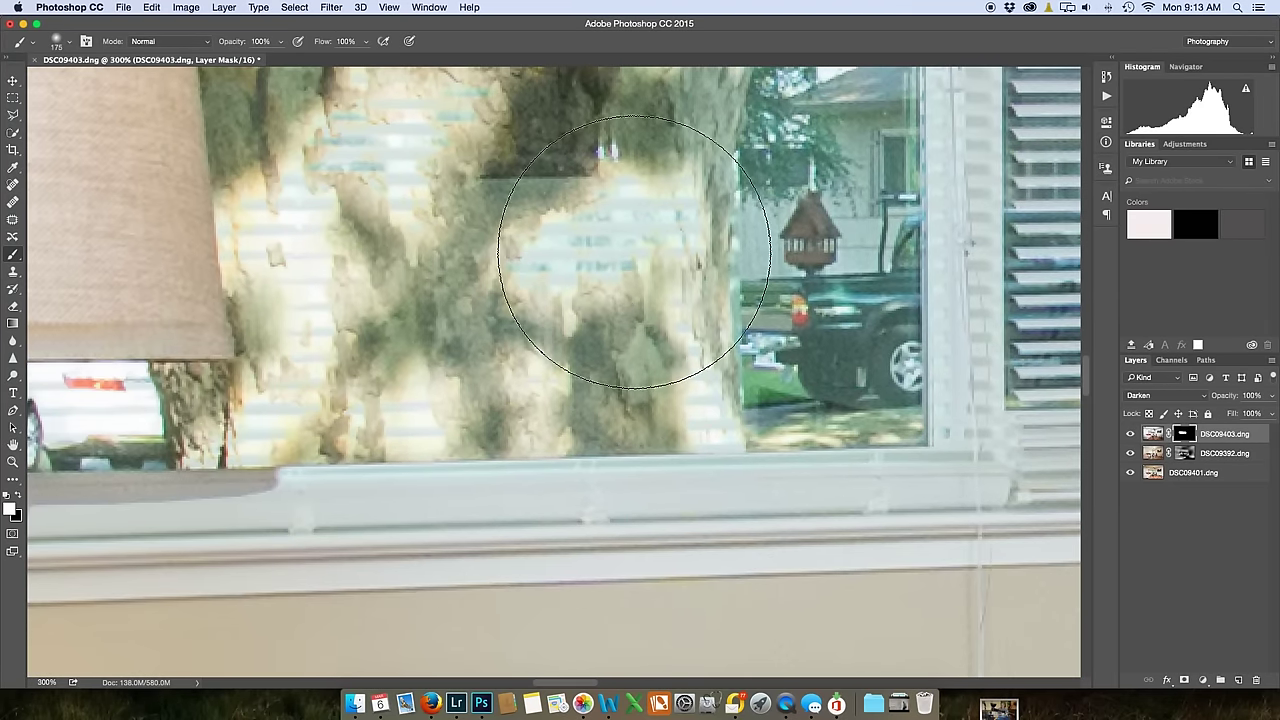
mouse_move(620, 253)
mouse_down()
mouse_move(565, 260)
mouse_move(611, 258)
mouse_up()
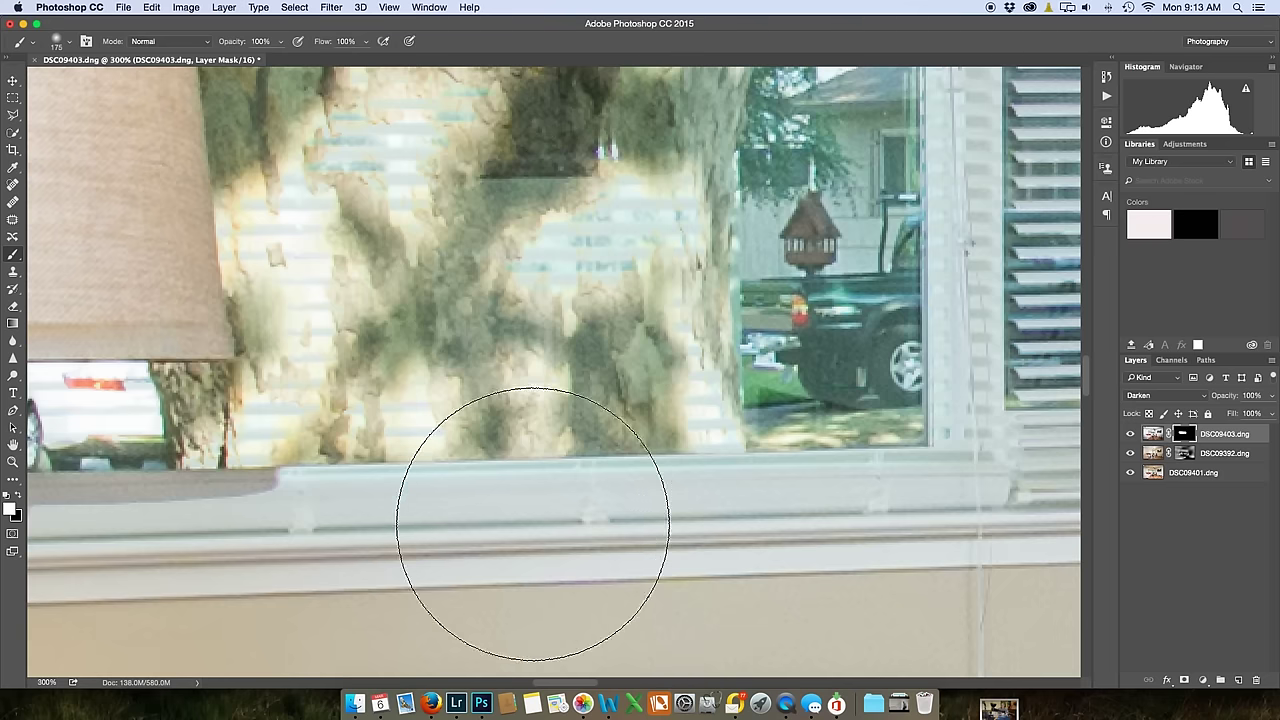
drag(299, 528, 884, 353)
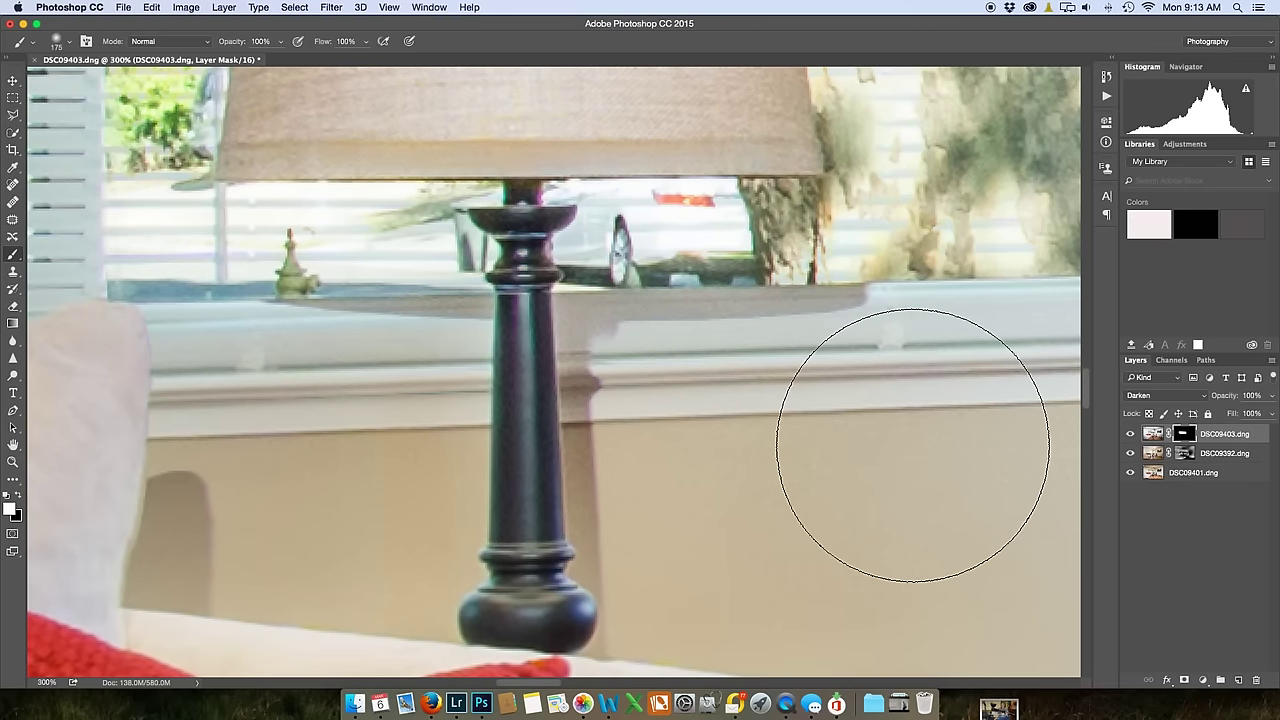
With a 90-pixel brush, clean the mask around the lamp, window sill and faint branches.
key(bracketleft)
key(bracketleft)
key(bracketleft)
key(bracketleft)
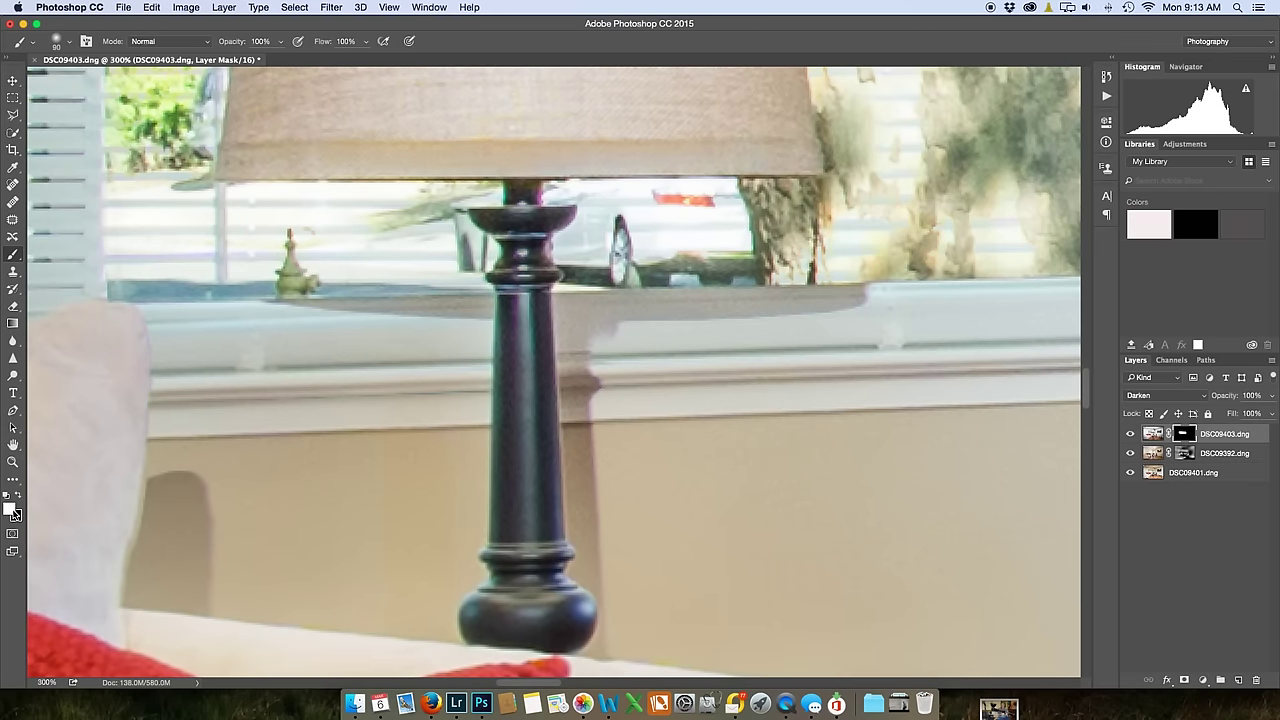
key(x)
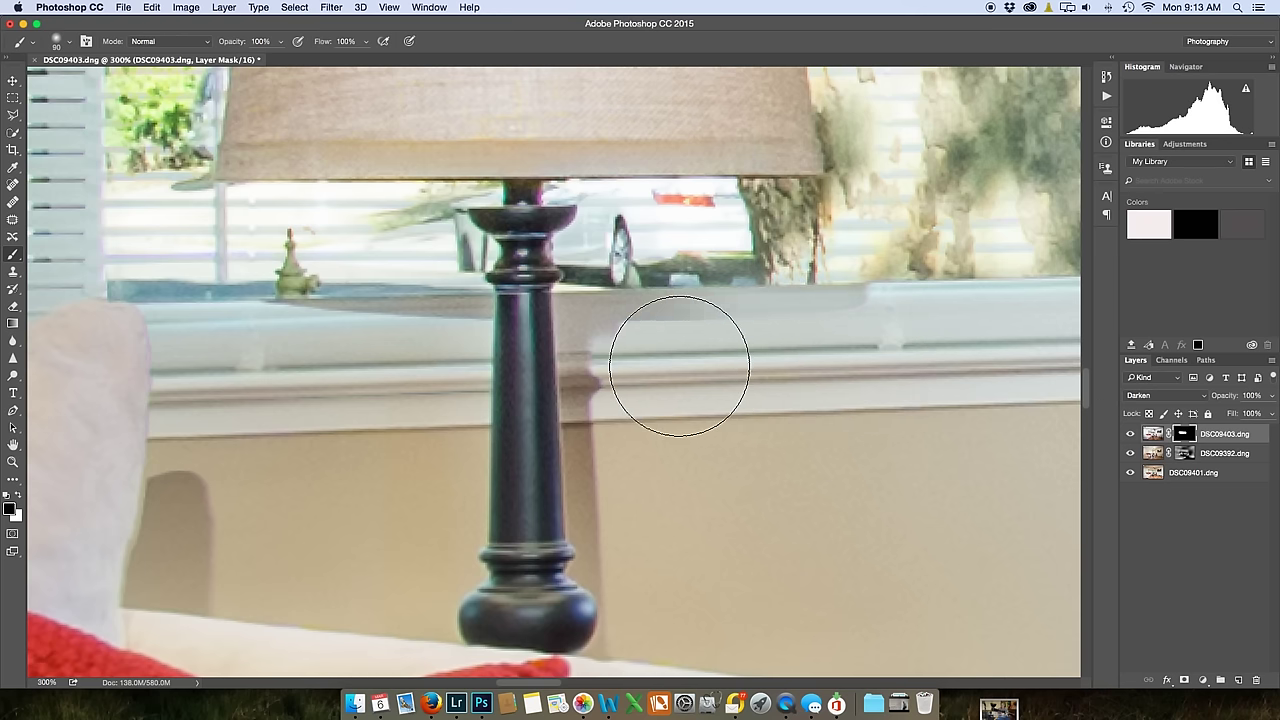
mouse_move(679, 365)
mouse_down()
mouse_move(594, 366)
mouse_move(709, 406)
mouse_move(463, 466)
mouse_move(391, 562)
mouse_up()
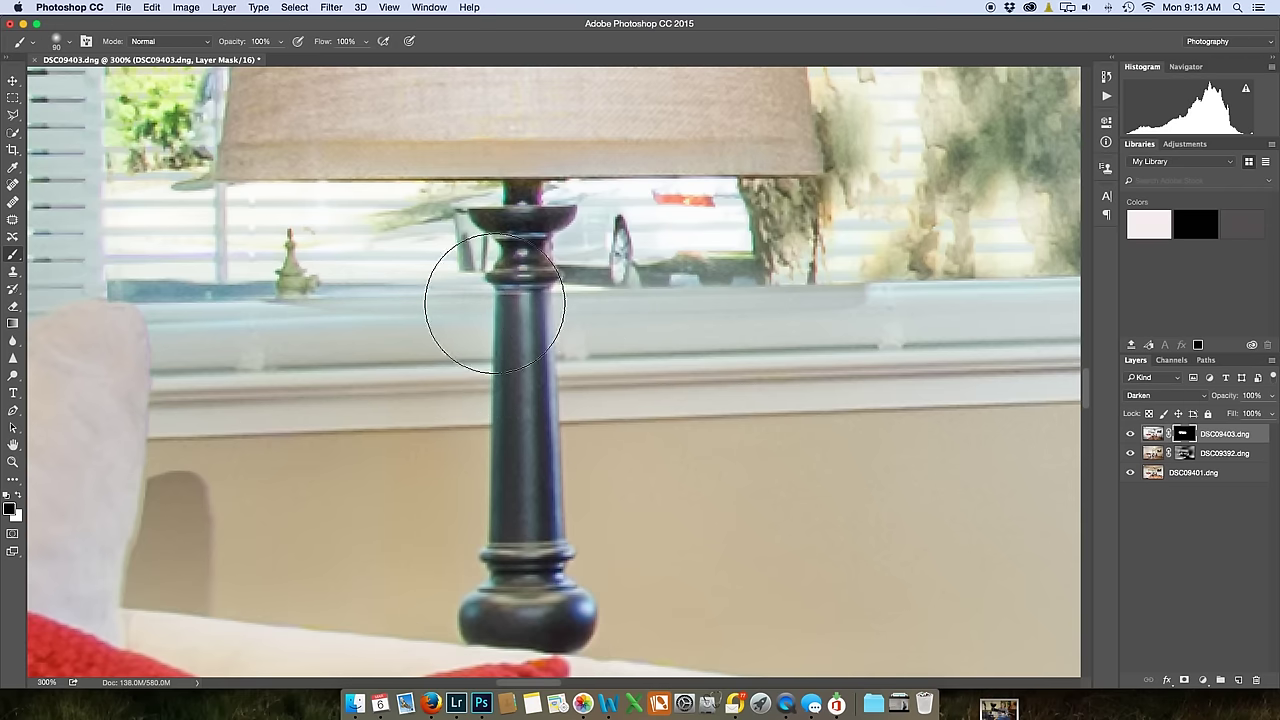
mouse_move(237, 500)
mouse_down()
mouse_move(83, 496)
mouse_move(122, 532)
mouse_move(215, 565)
mouse_up()
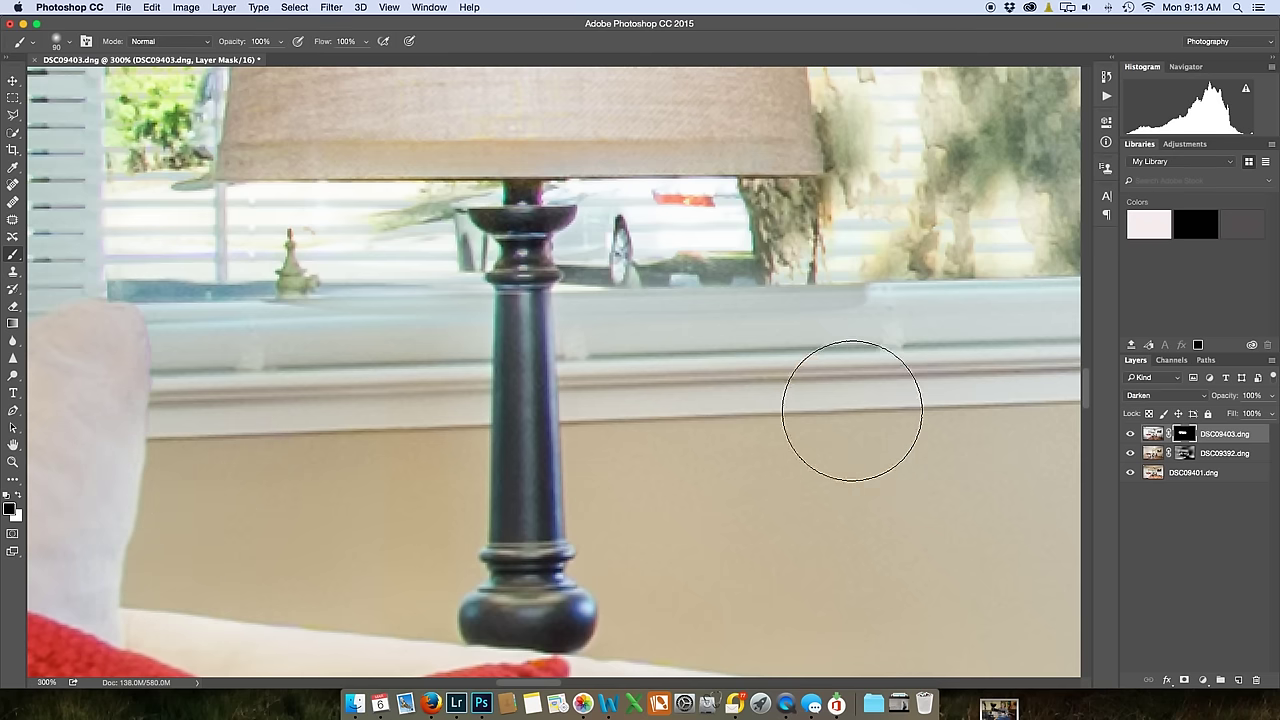
mouse_move(866, 406)
mouse_down()
mouse_move(806, 371)
mouse_move(823, 366)
mouse_move(711, 383)
mouse_move(781, 396)
mouse_move(591, 371)
mouse_move(150, 400)
mouse_move(651, 390)
mouse_move(383, 400)
mouse_up()
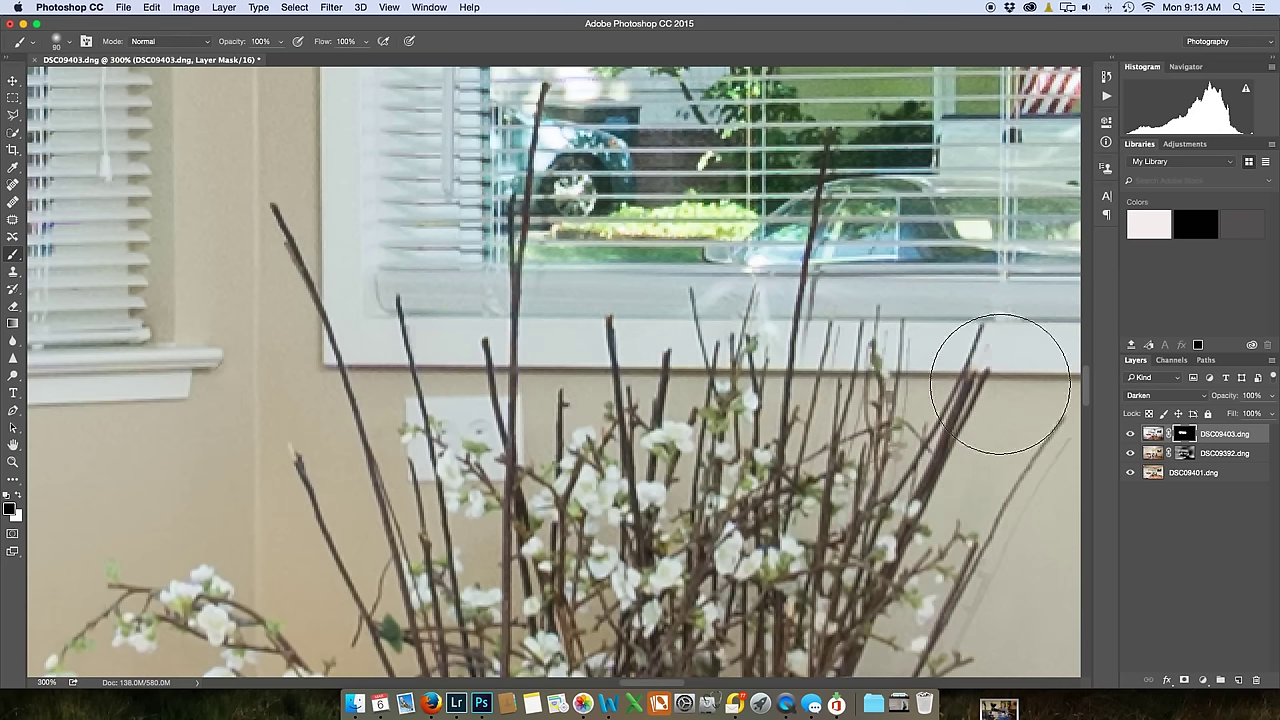
mouse_move(1023, 357)
mouse_down()
mouse_move(1098, 483)
mouse_move(1035, 507)
mouse_move(1000, 557)
mouse_up()
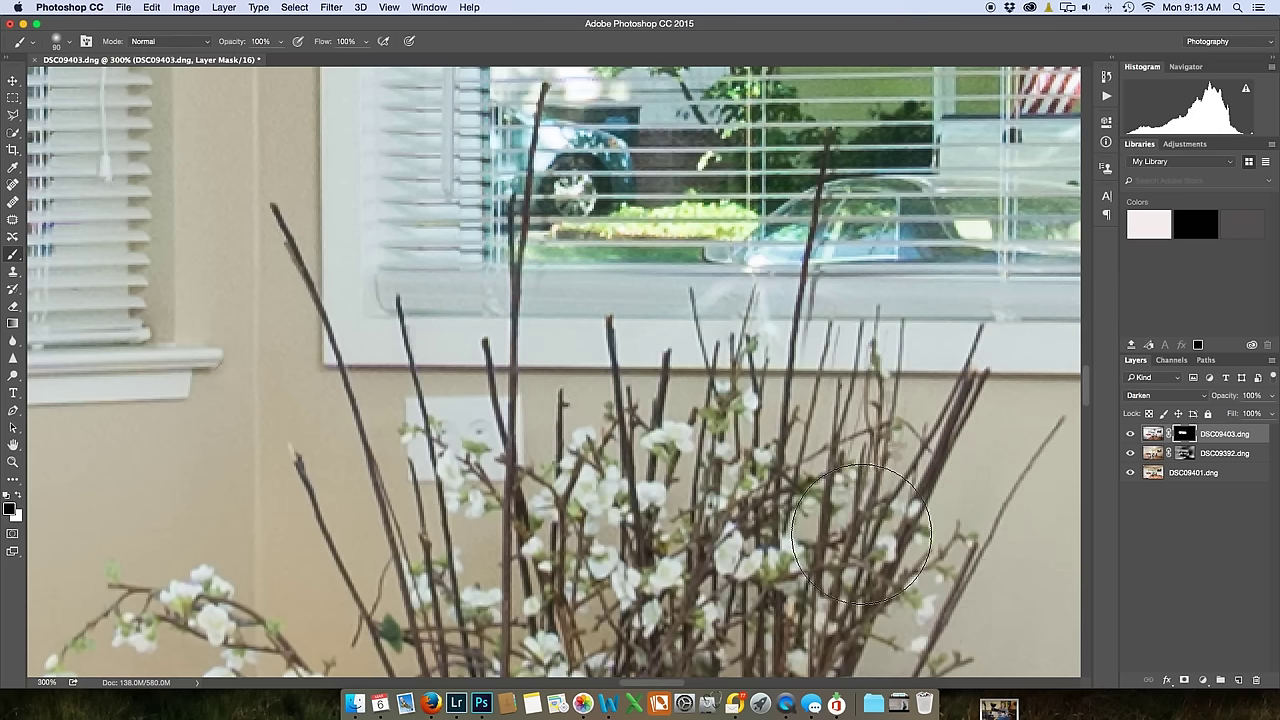
scroll(838, 533, down, 5)
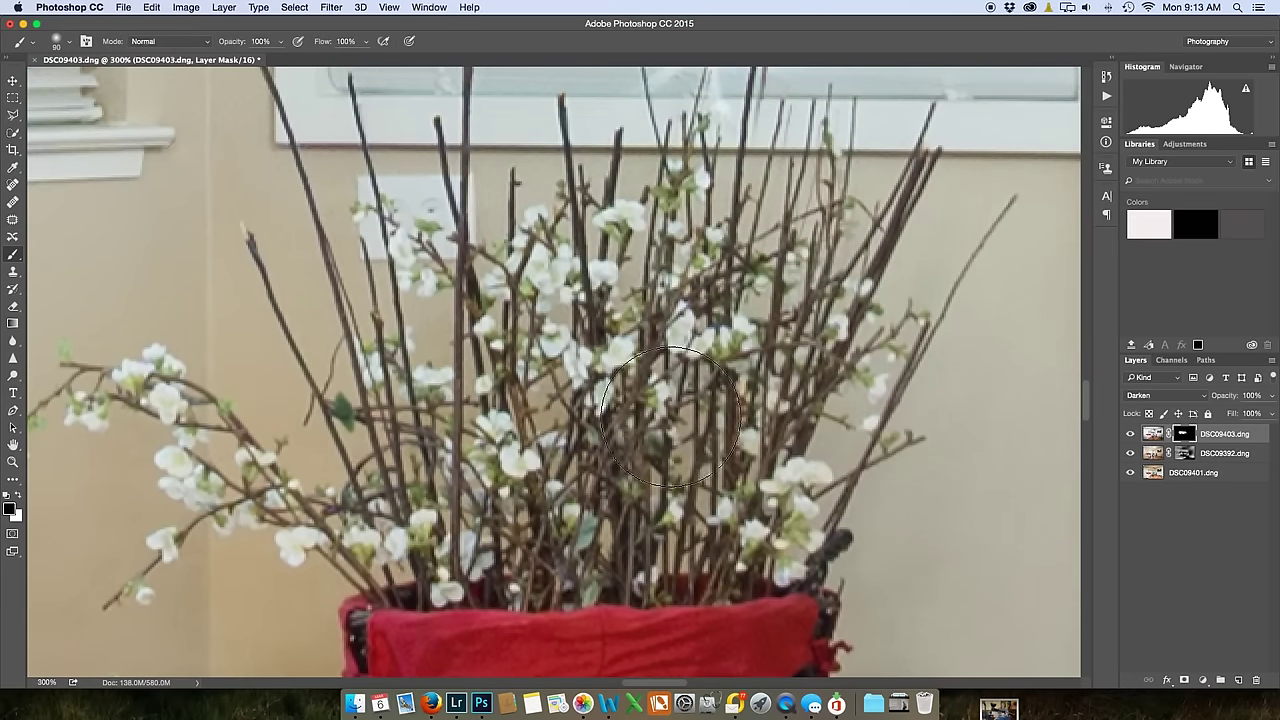
key(super+minus)
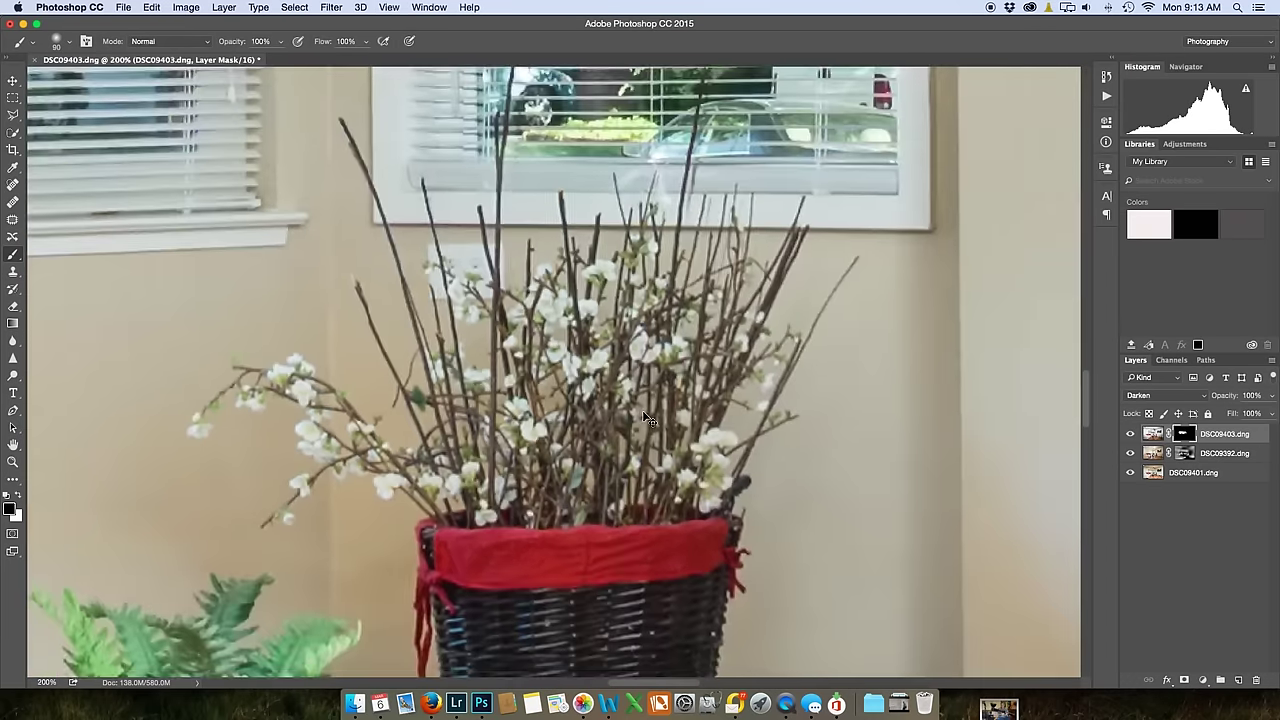
Zoom out until the entire blended living-room photo fits the window.
key(super+minus)
key(super+minus)
key(super+minus)
key(super+minus)
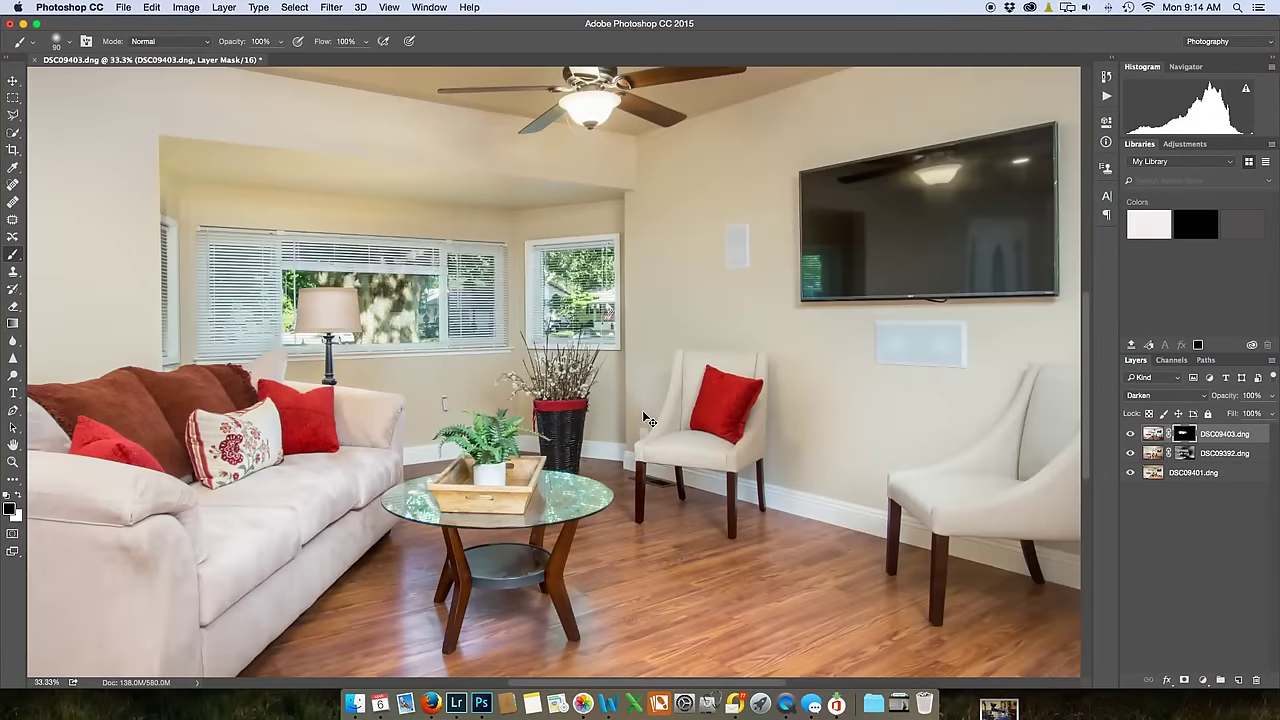
key(super+minus)
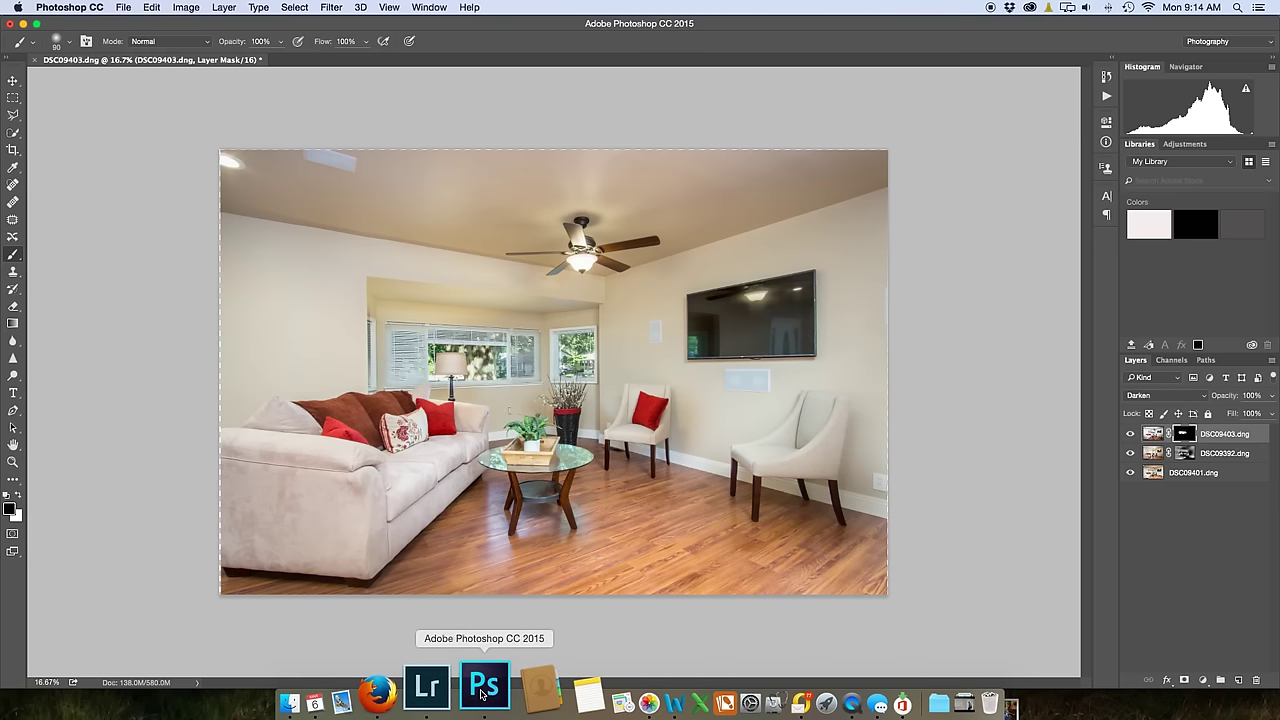
Save DSC09392-Edit.tif back to Lightroom and close the document.
key(super+s)
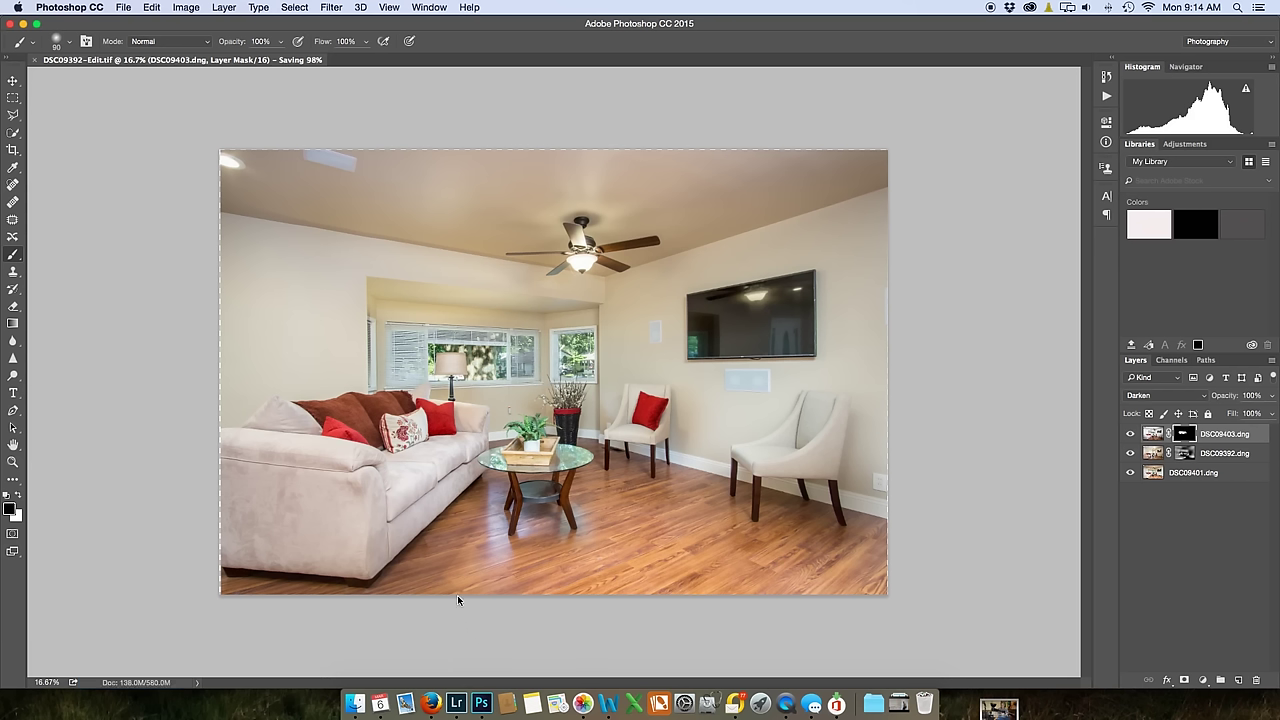
key(super+w)
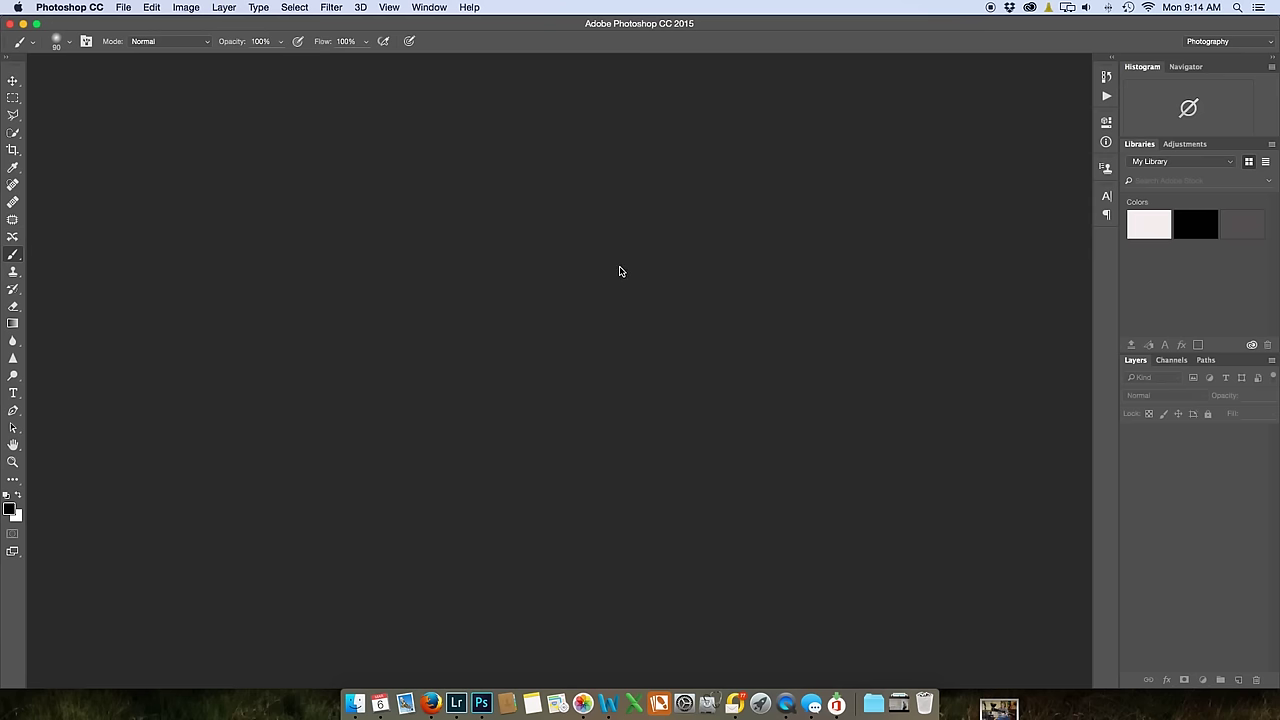
Return to Lightroom's Library grid showing DSC09392-Edit.tif beside the original exposures.
click(457, 690)
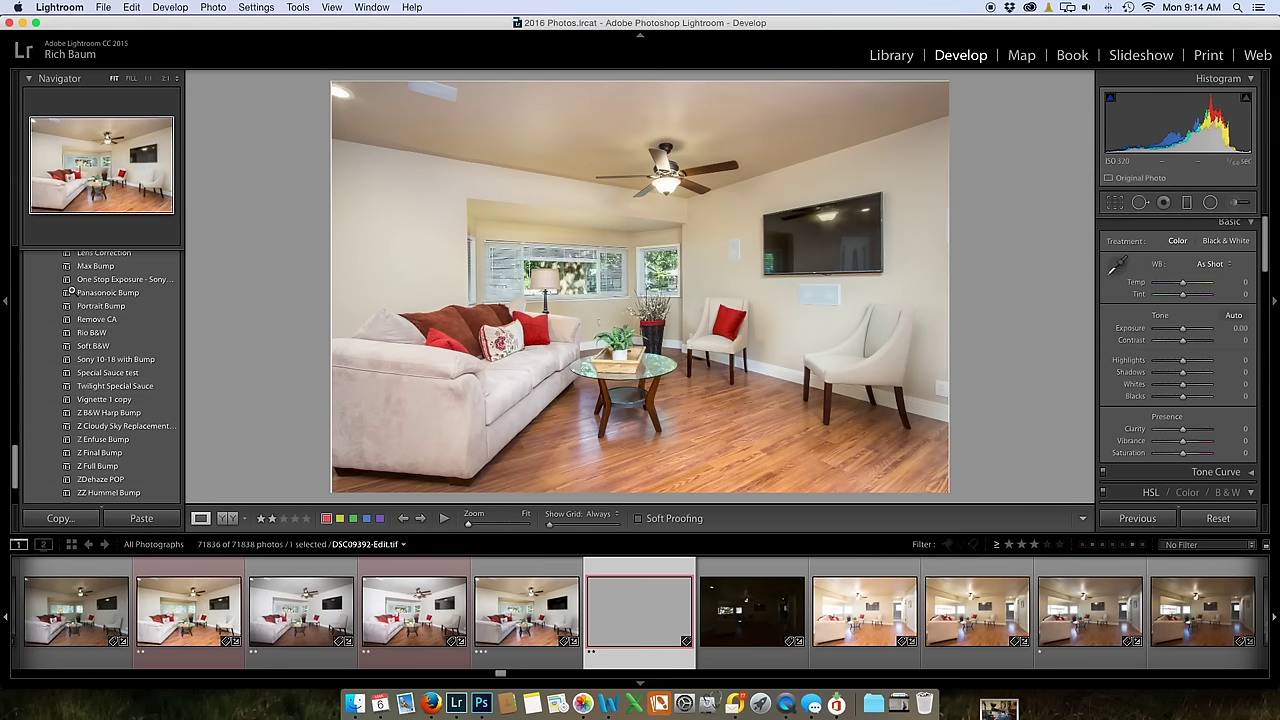
scroll(100, 290, up, 15)
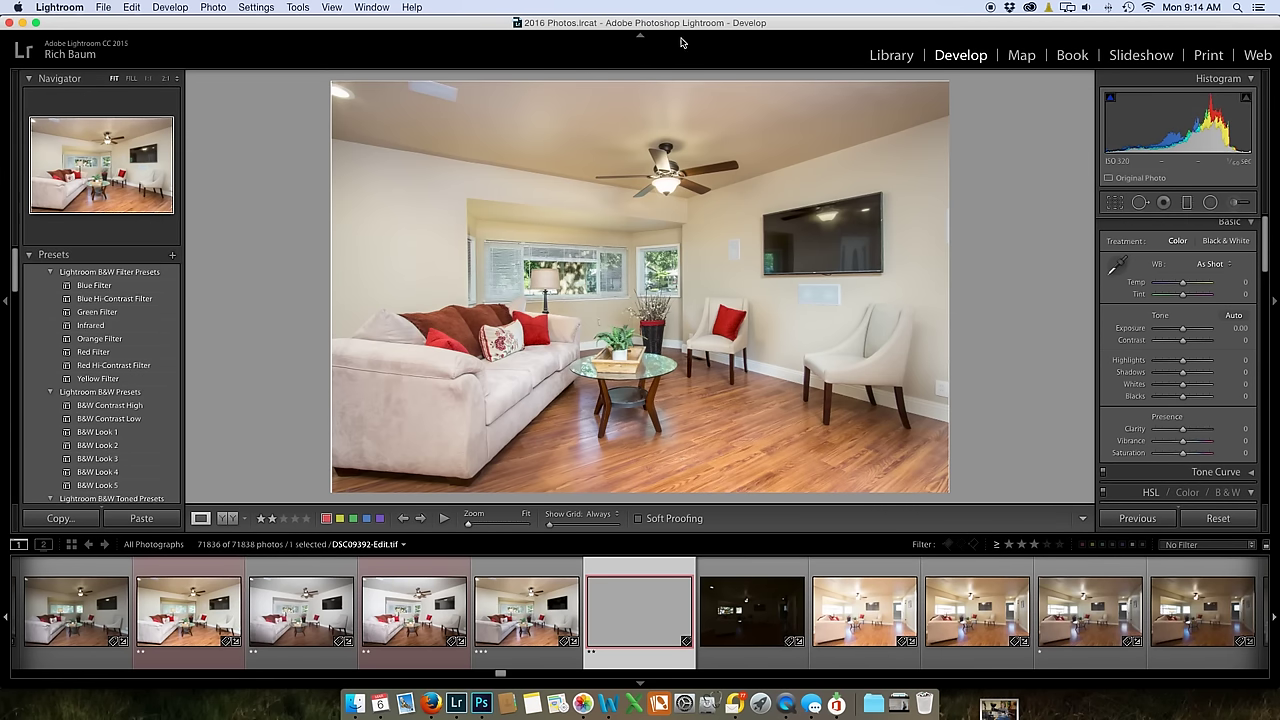
click(889, 56)
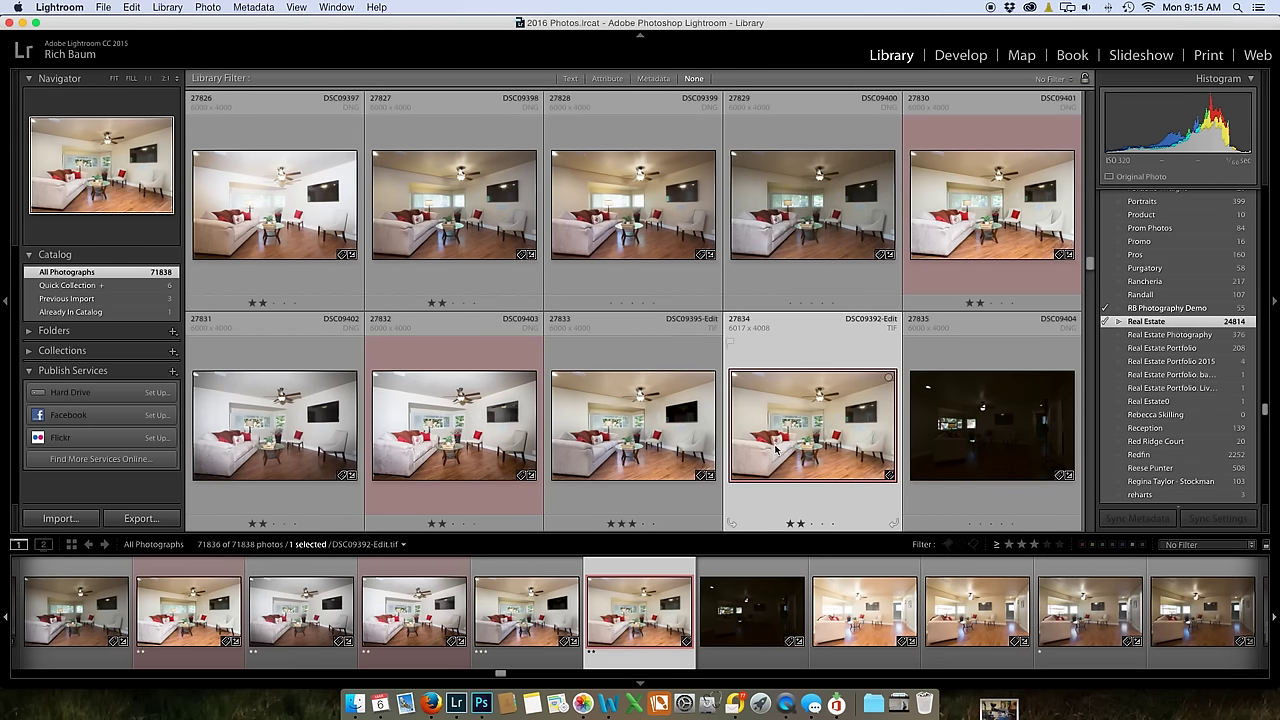
Open DSC09392-Edit in Loupe view, check the left wall at 2:1, then fit it.
double_click(785, 452)
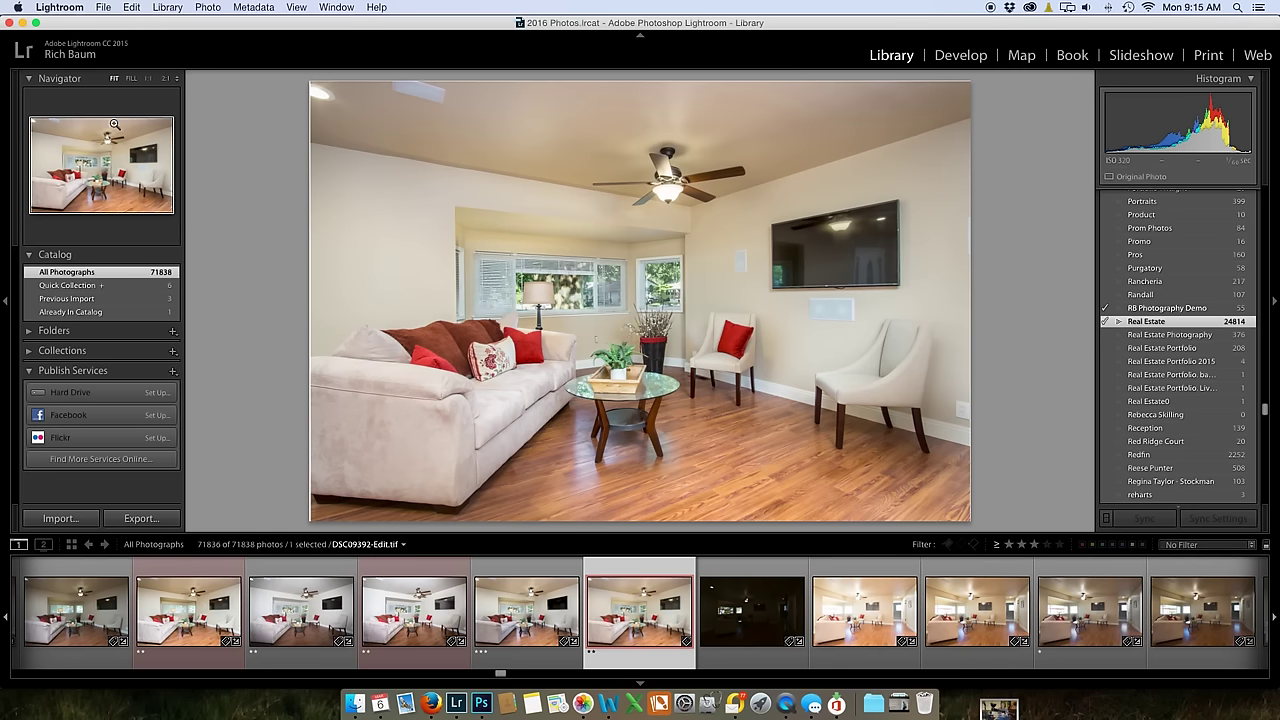
click(31, 192)
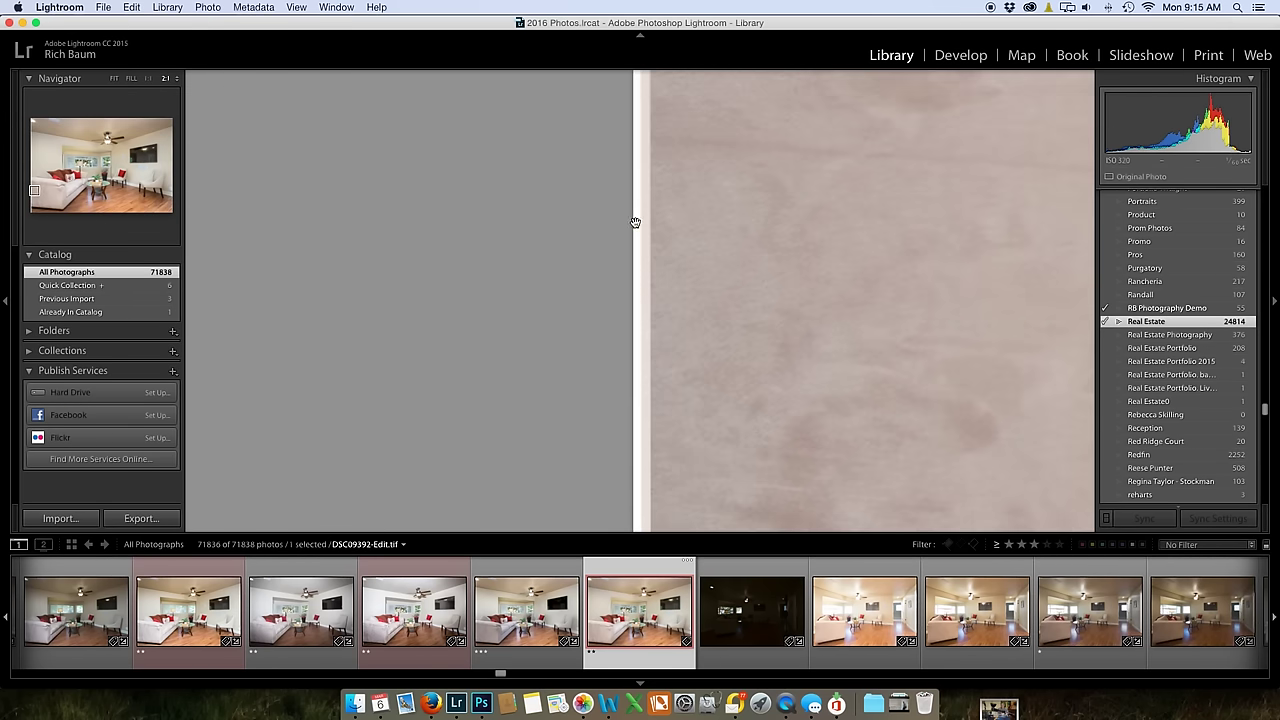
click(114, 78)
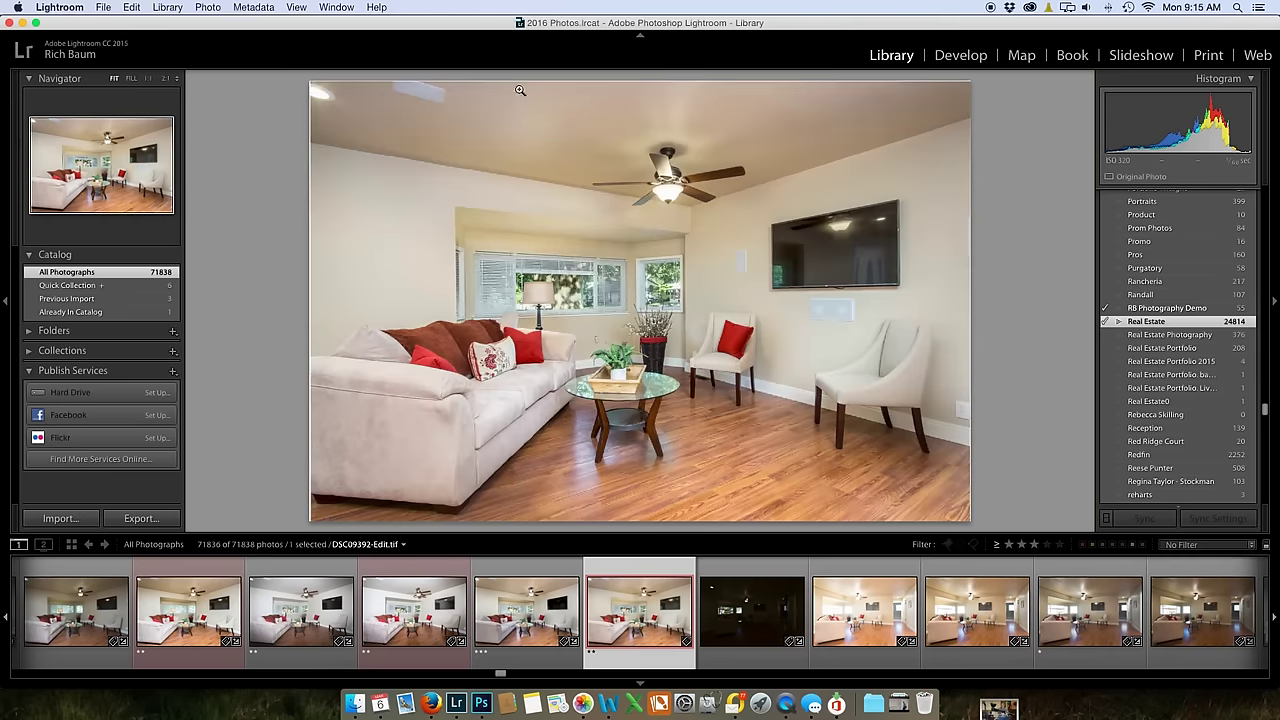
In Develop, trim a thin sliver off the photo's left and right edges and commit the crop.
click(945, 56)
scroll(1171, 316, down, 15)
scroll(1170, 316, up, 5)
scroll(1166, 314, up, 5)
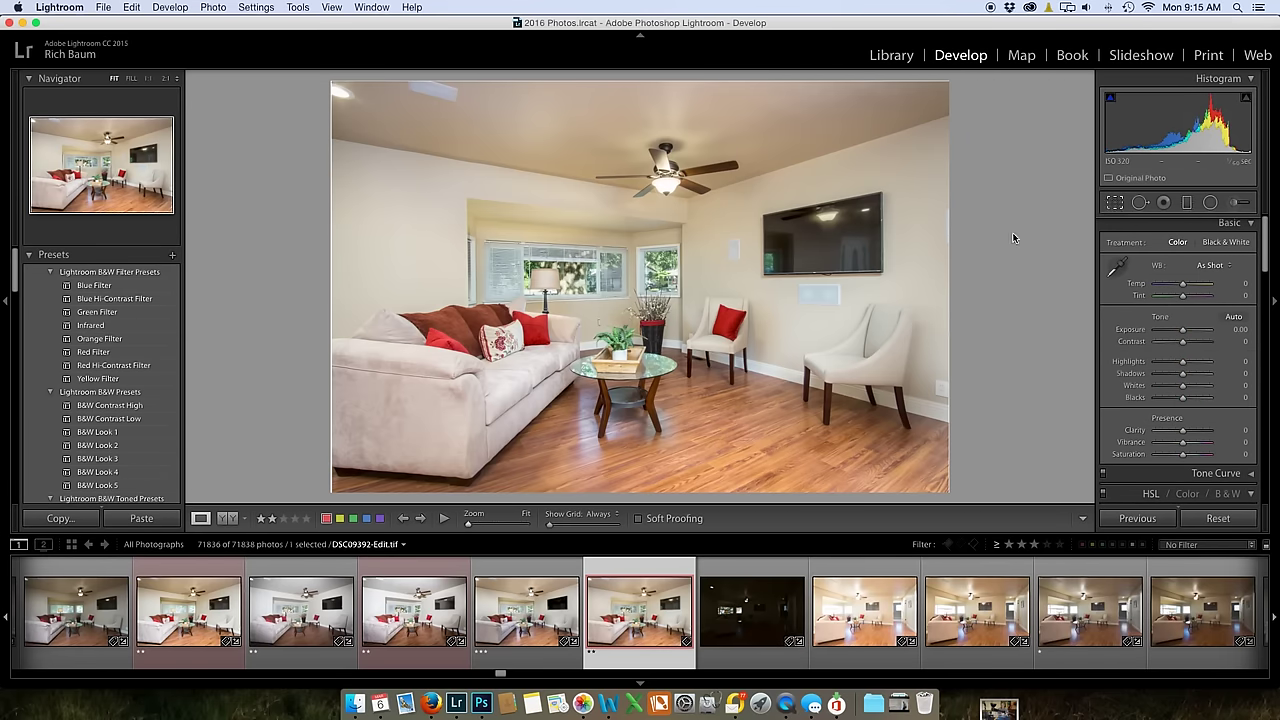
key(r)
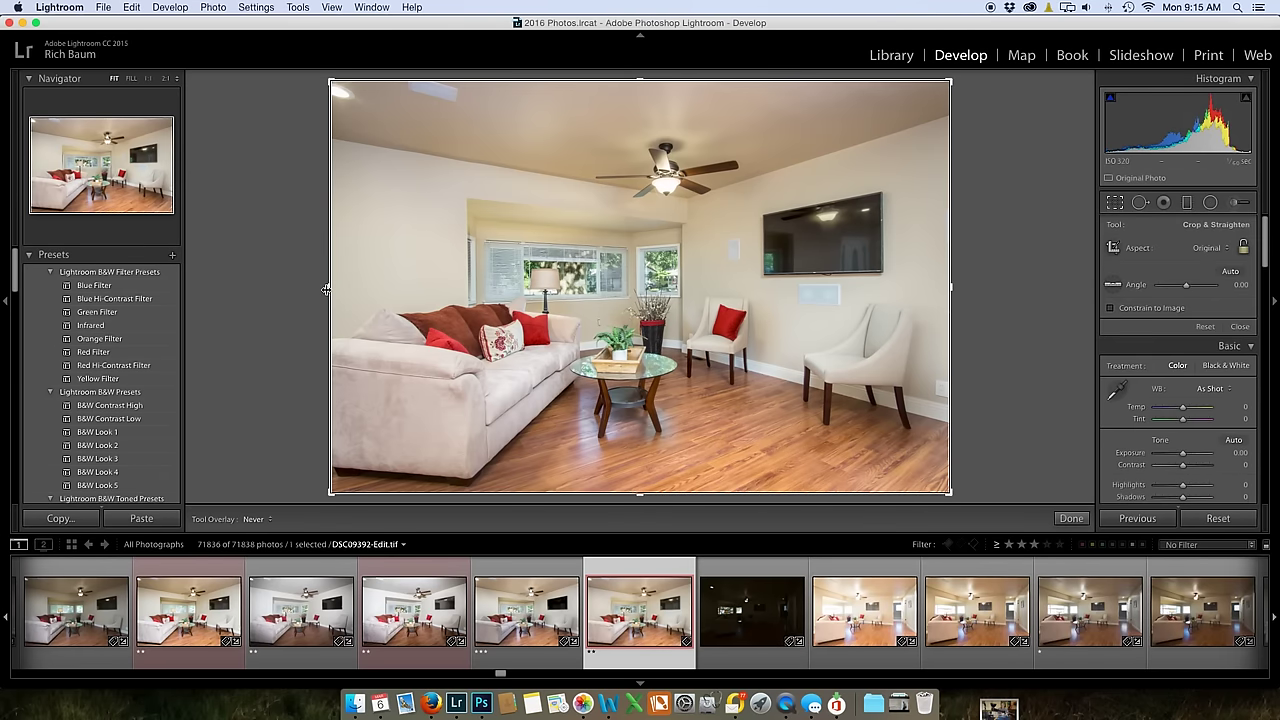
drag(329, 290, 333, 290)
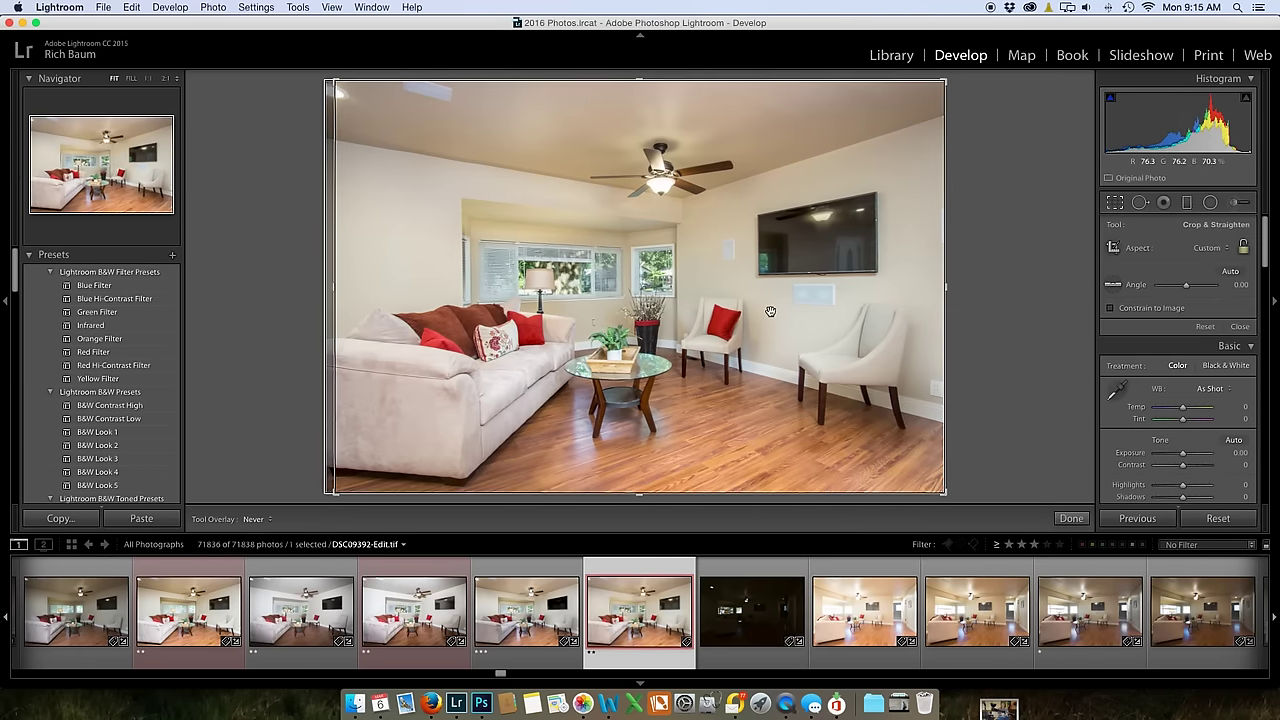
drag(946, 290, 940, 290)
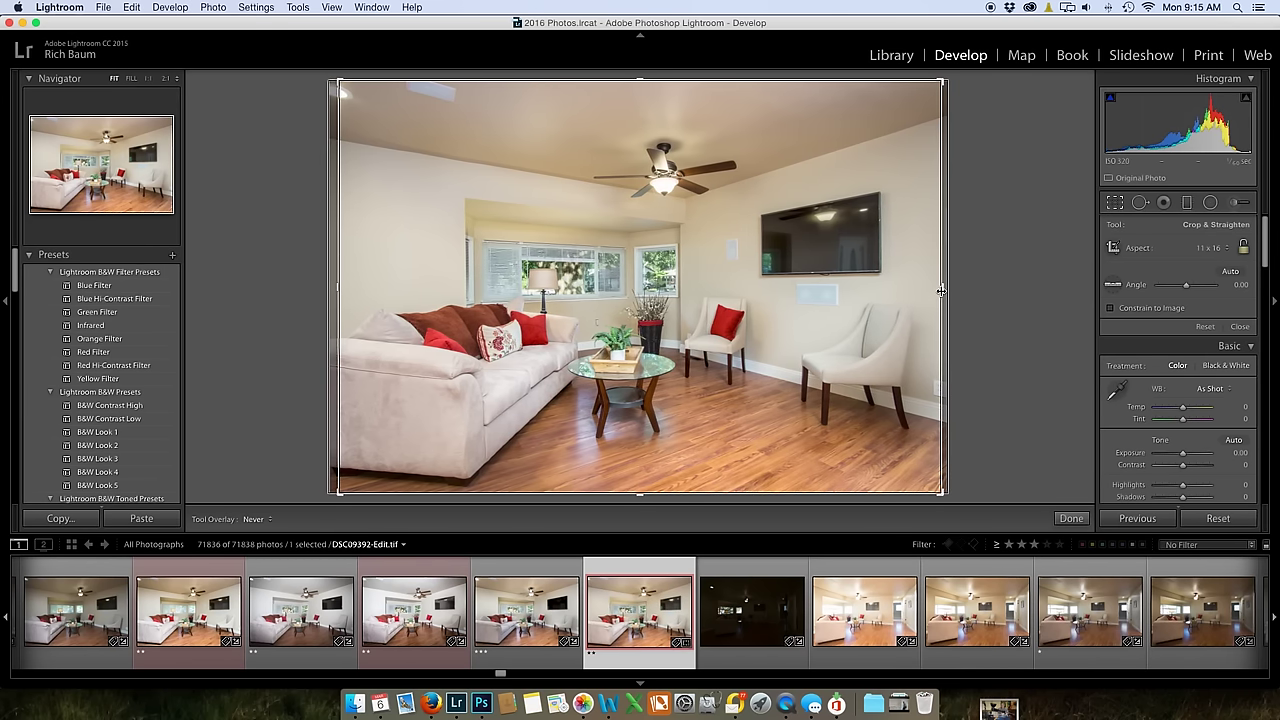
key(Return)
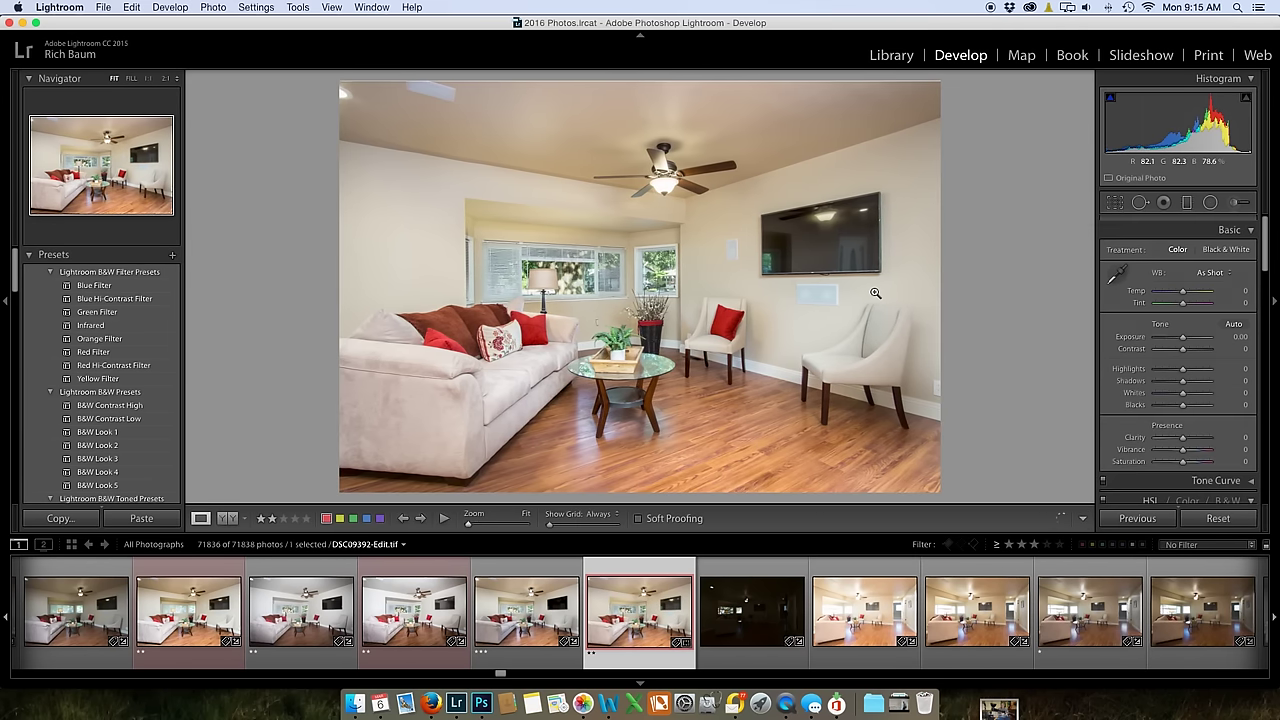
click(1118, 204)
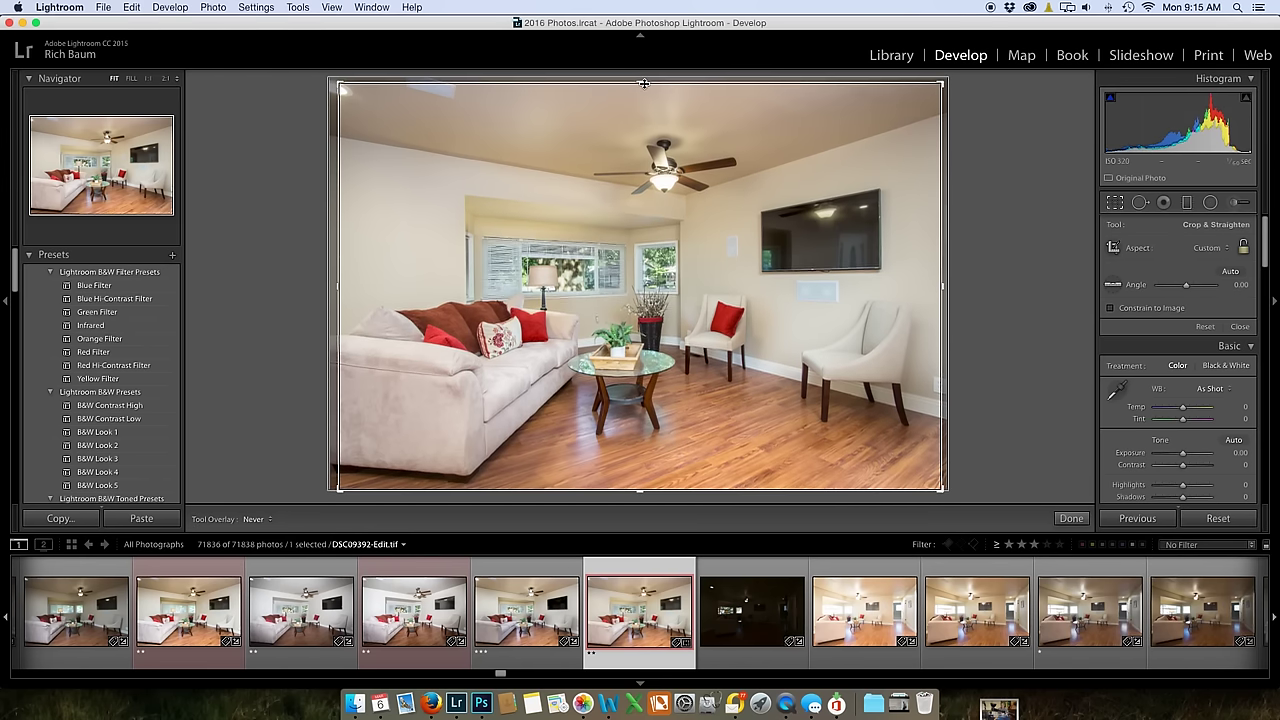
key(Return)
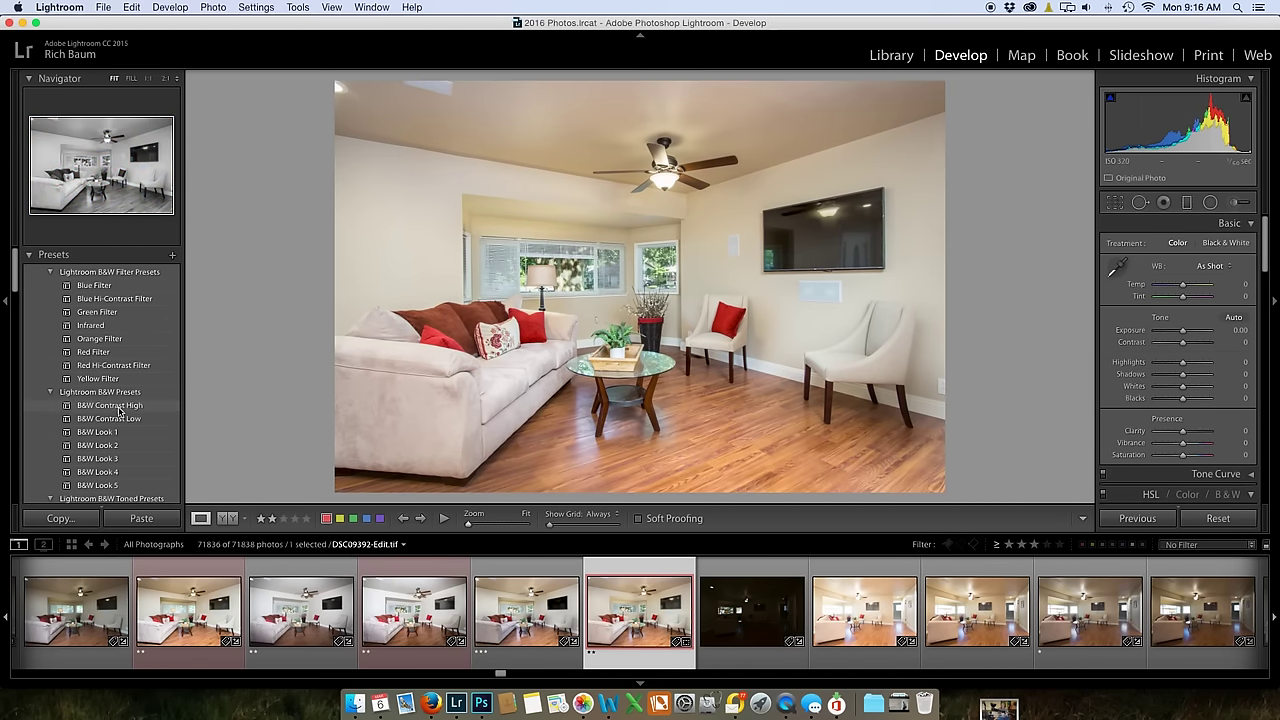
Apply the Z Final Bump preset (Contrast +13, Clarity +19, Vibrance +15) and end the recording.
scroll(120, 412, down, 15)
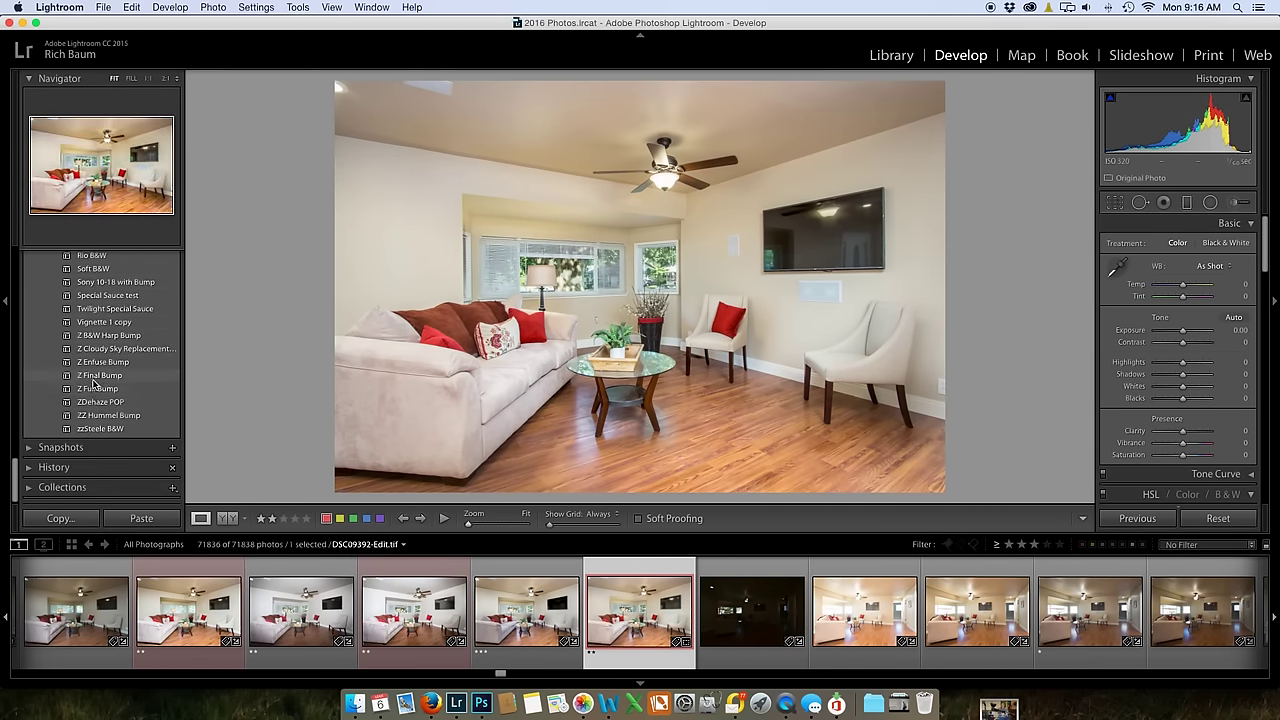
click(95, 376)
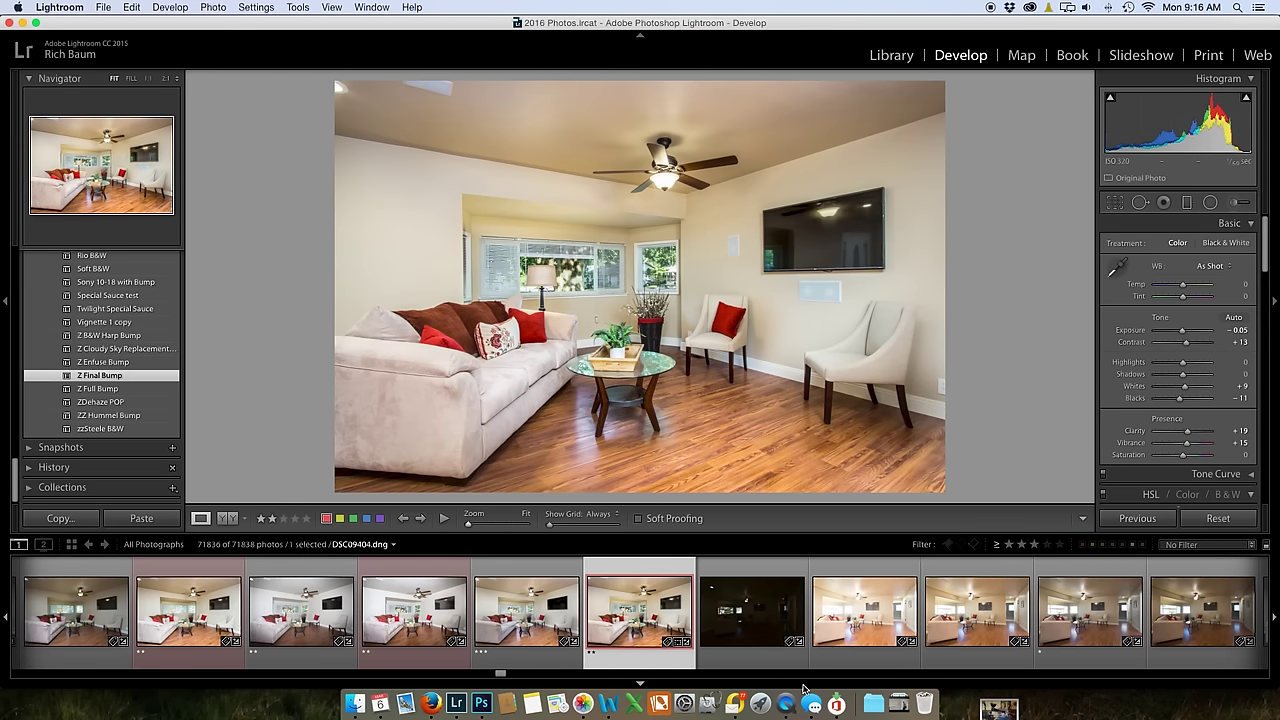
right_click(787, 696)
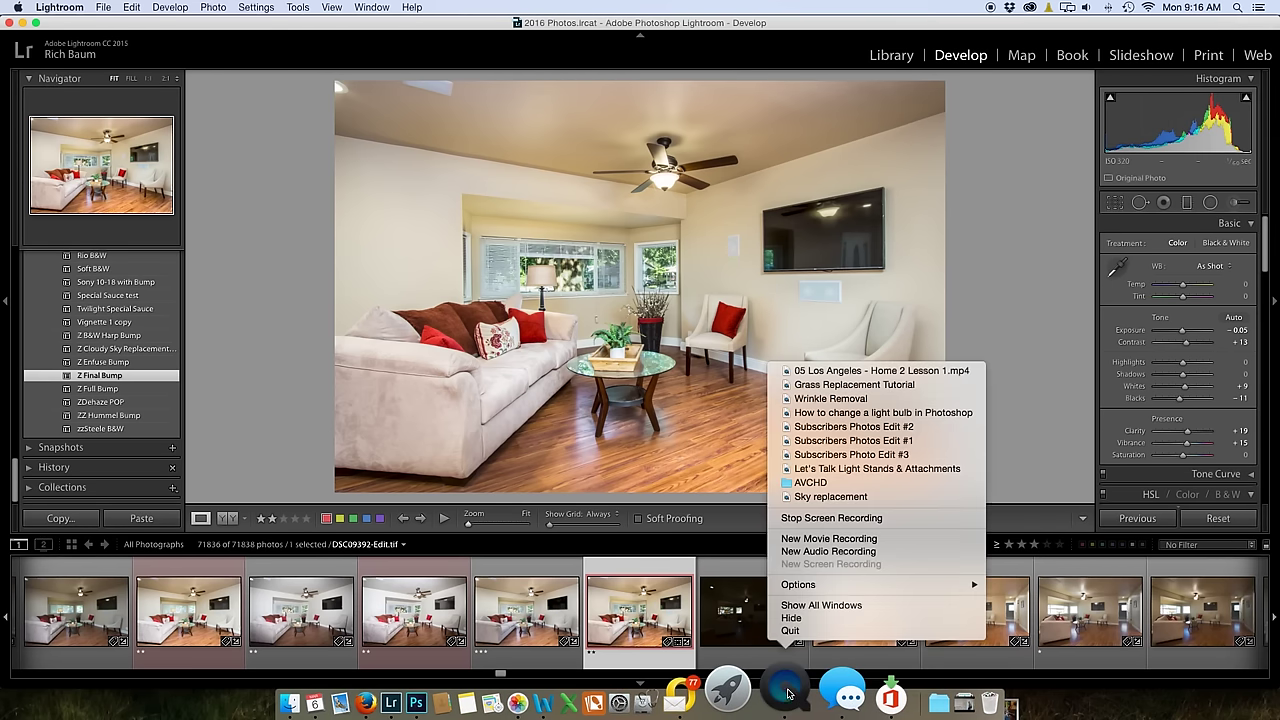